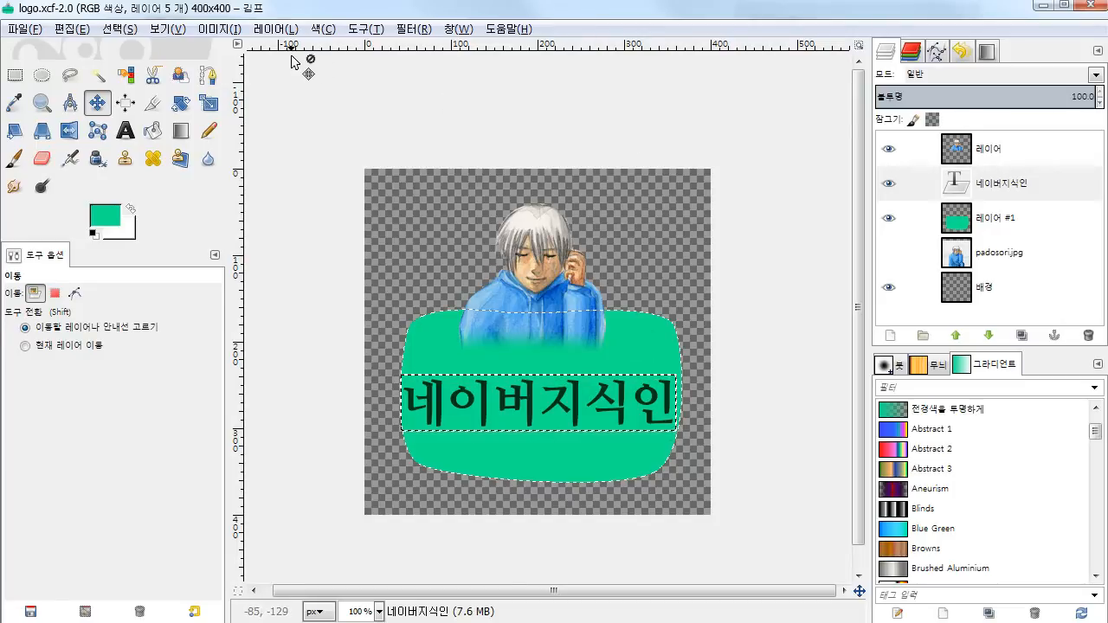
# - Turn off single-window mode and arrange the floating toolbox and layers windows on either side of the image
pyautogui.click(458, 28)
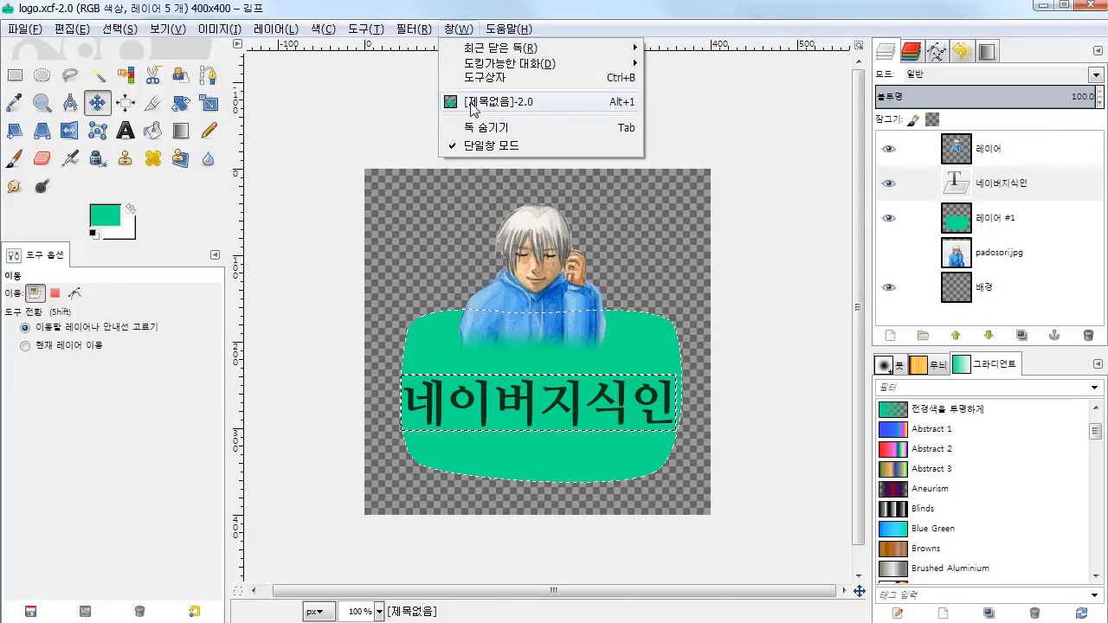
pyautogui.click(476, 145)
pyautogui.moveTo(87, 0); pyautogui.dragTo(164, 13)
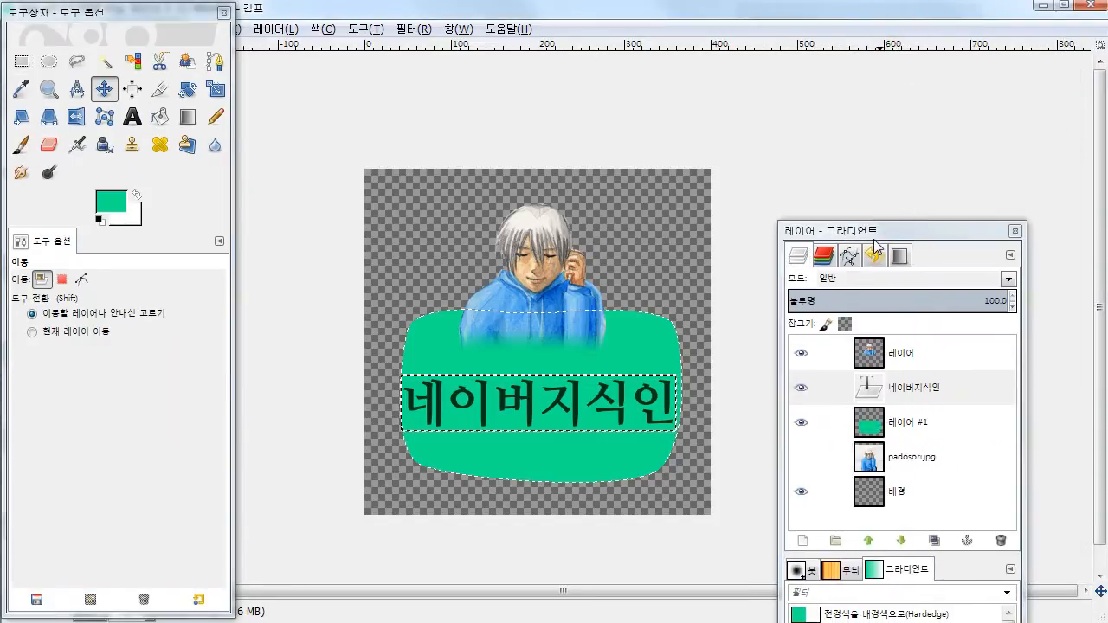
pyautogui.moveTo(880, 236); pyautogui.dragTo(932, 19)
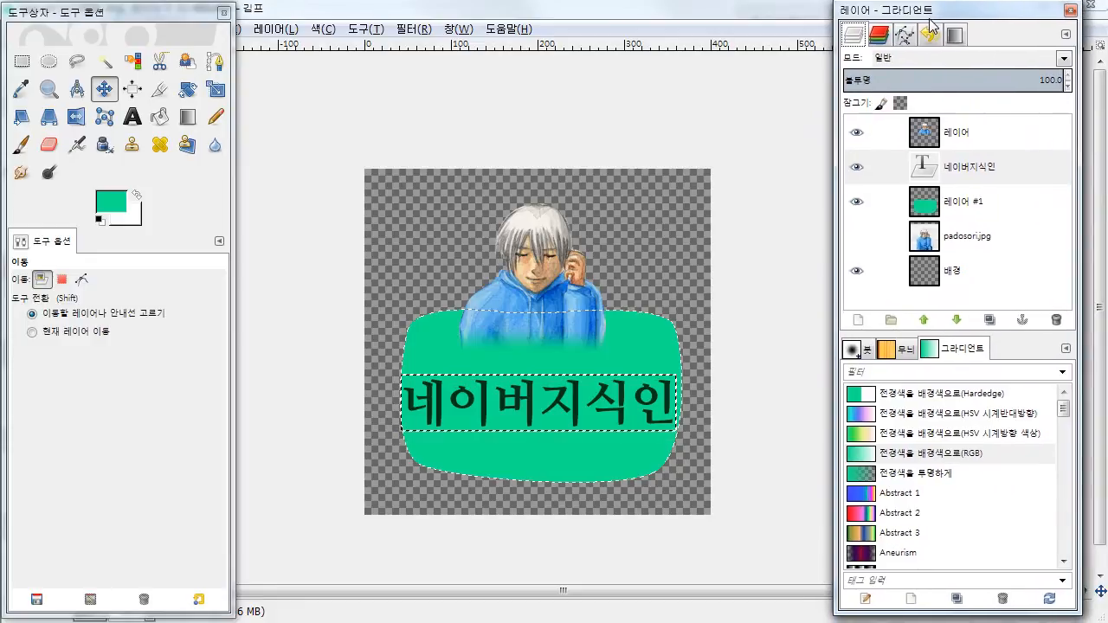
# - Turn single-window mode back on
pyautogui.click(459, 30)
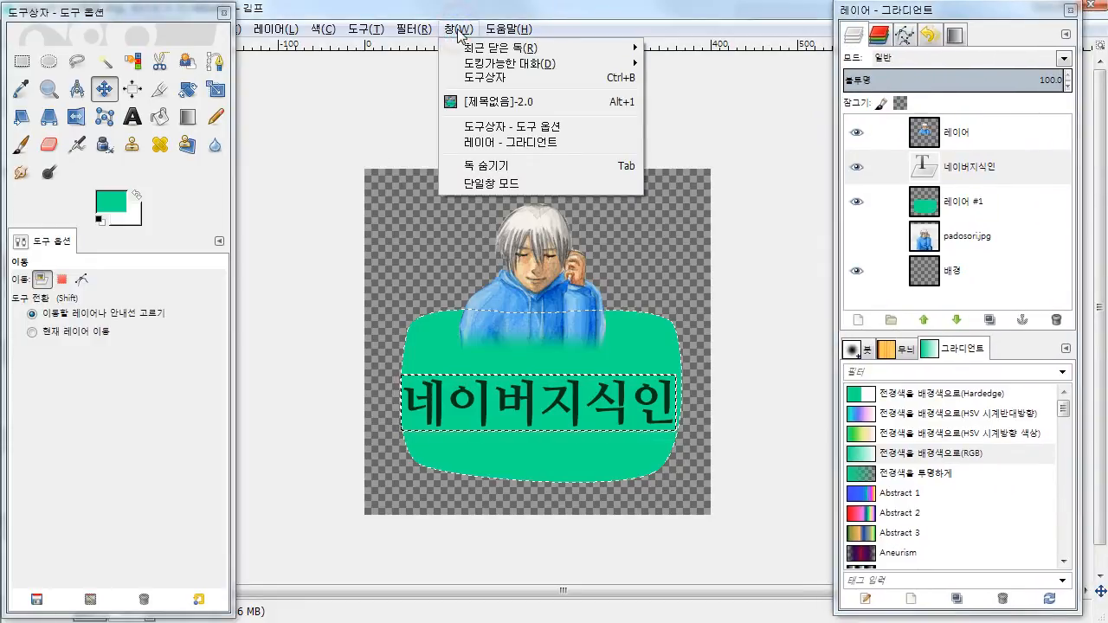
pyautogui.click(505, 185)
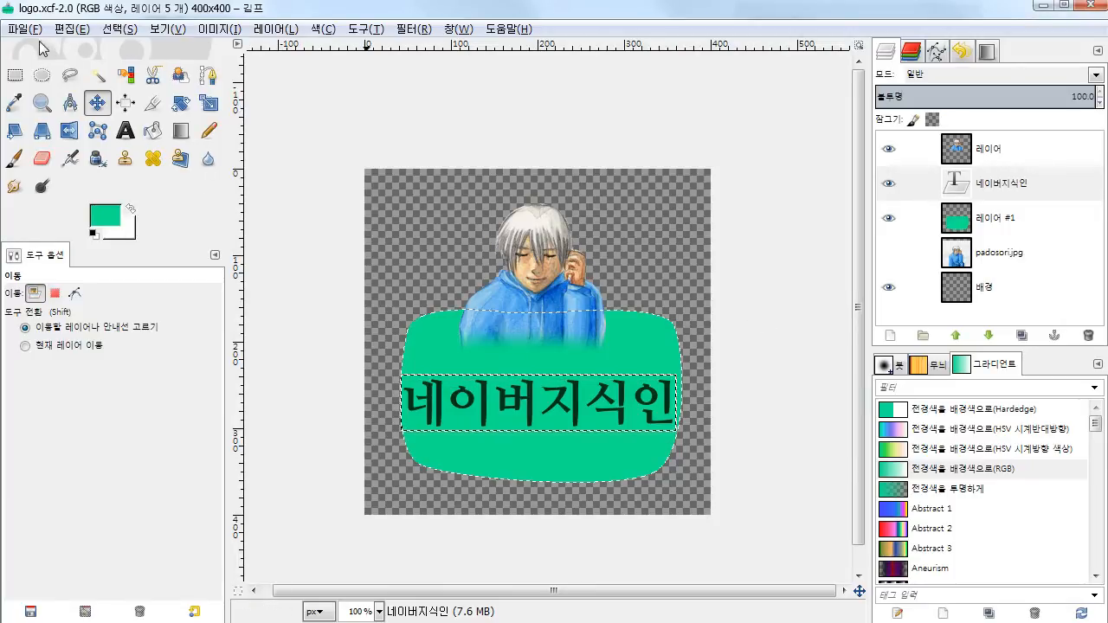
pyautogui.click(15, 29)
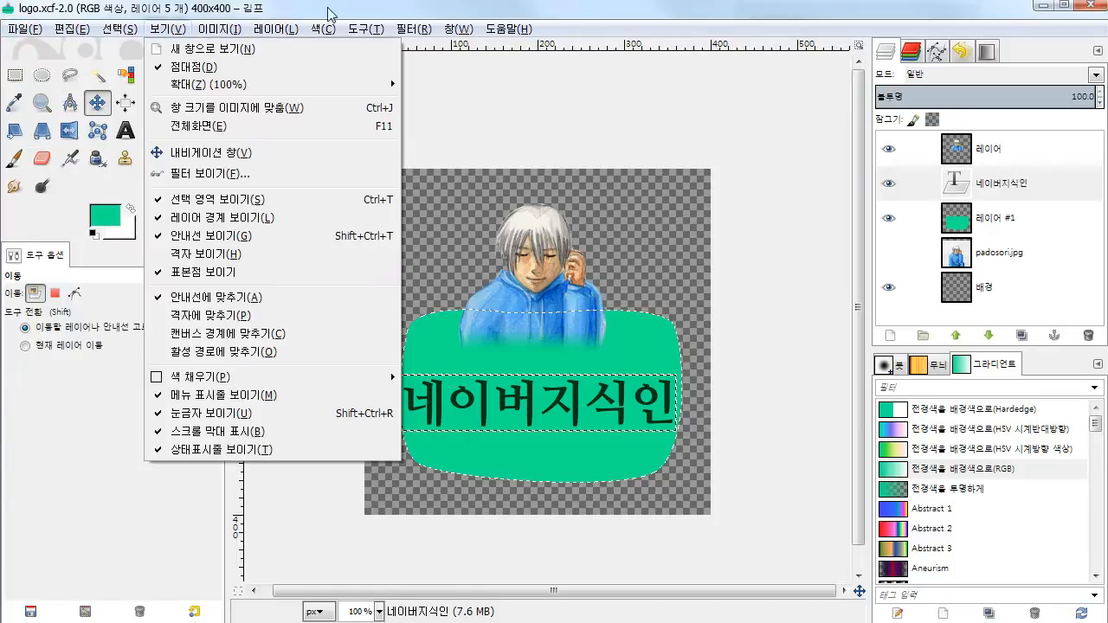
pyautogui.moveTo(275, 29)
pyautogui.click(140, 7)
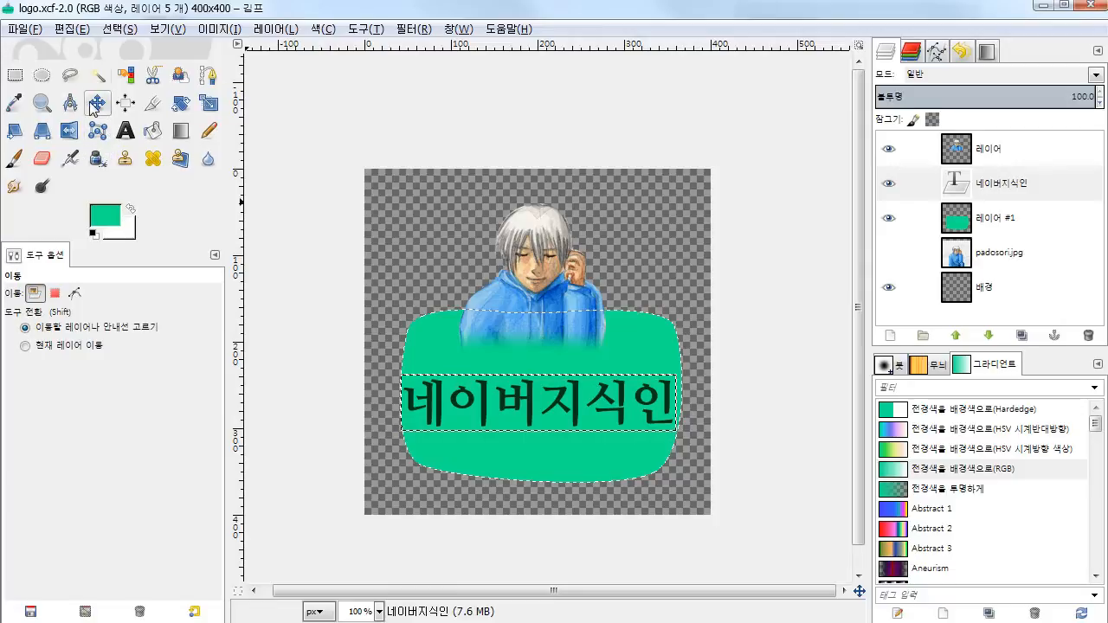
# - Examine the tool options of the Rectangle Select, Text and Blend tools in turn
pyautogui.click(18, 75)
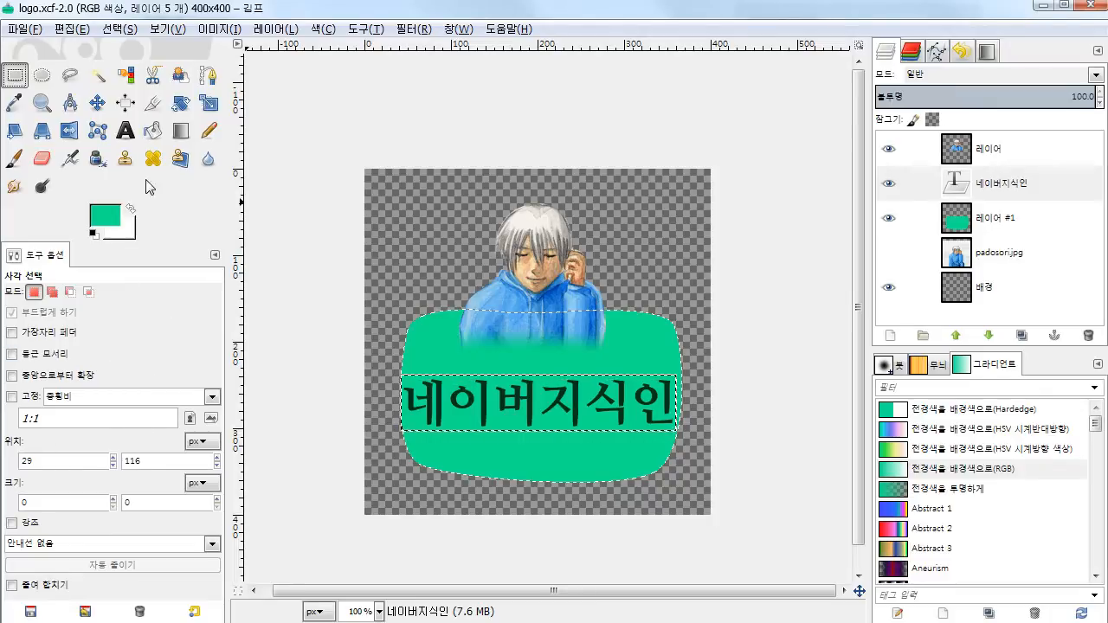
pyautogui.click(125, 130)
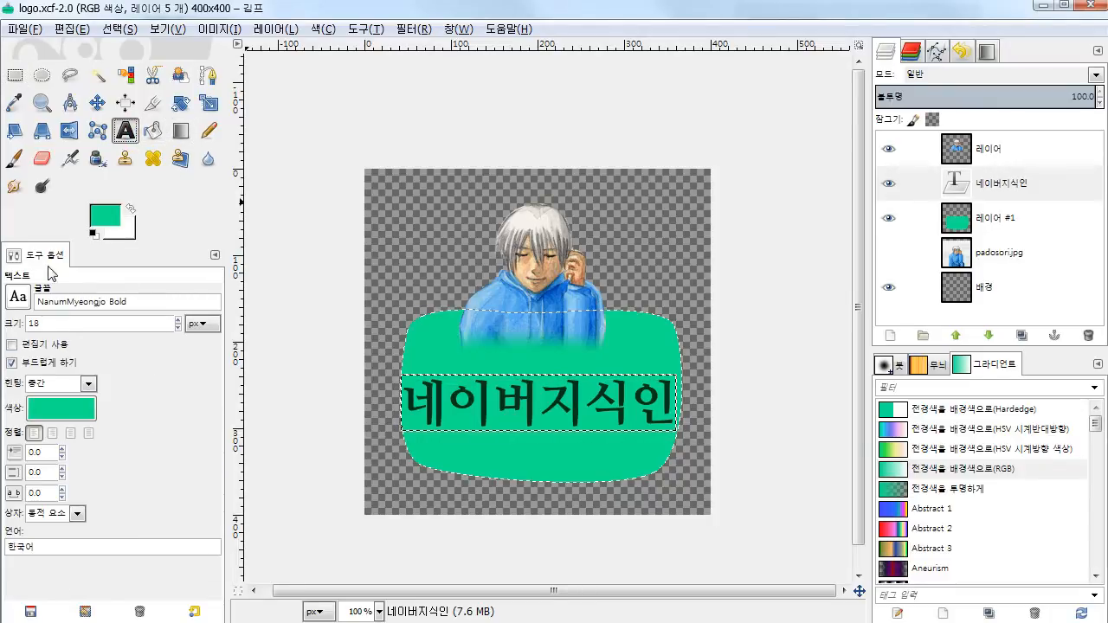
pyautogui.click(179, 131)
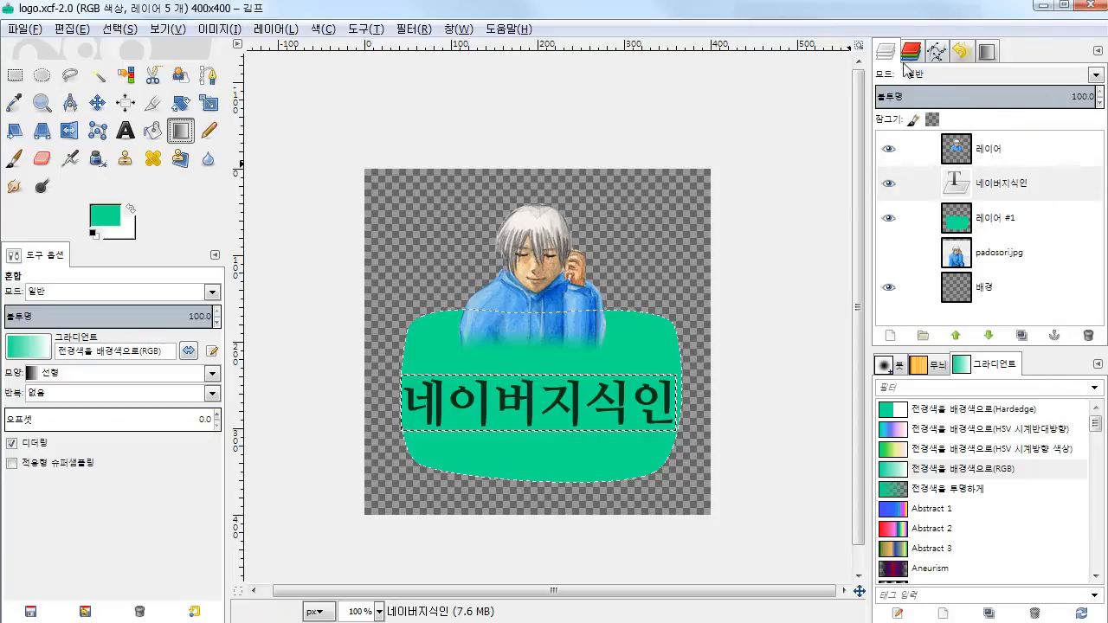
# - Examine the logo image's layers by selecting several of them, and look over its channels and paths
pyautogui.click(995, 141)
pyautogui.doubleClick(1002, 183)
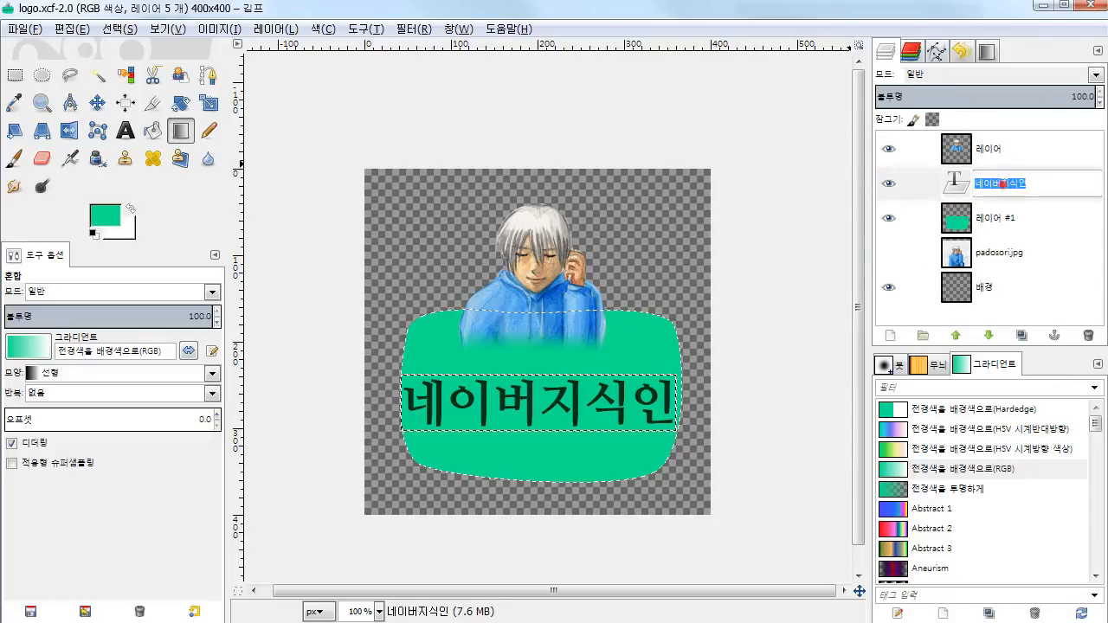
pyautogui.click(998, 225)
pyautogui.click(1001, 251)
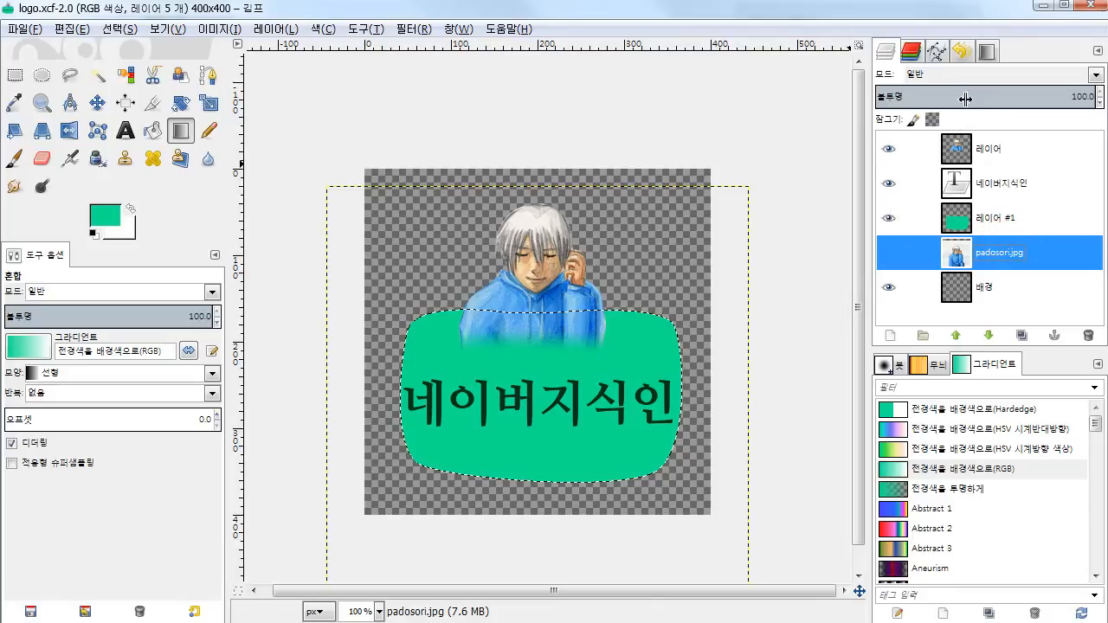
pyautogui.click(910, 53)
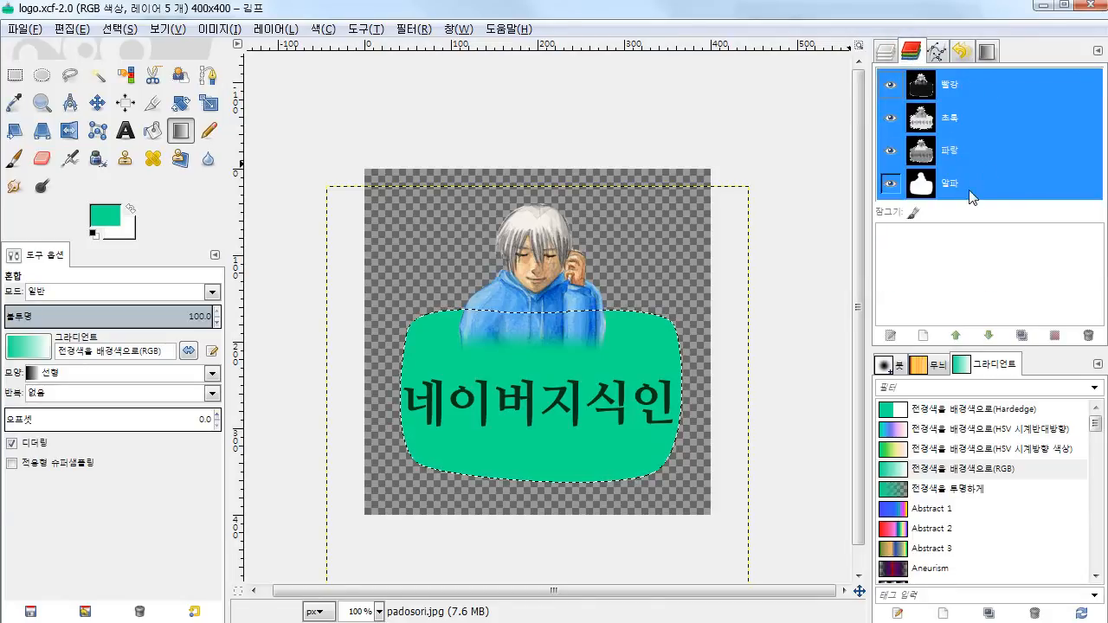
pyautogui.click(936, 52)
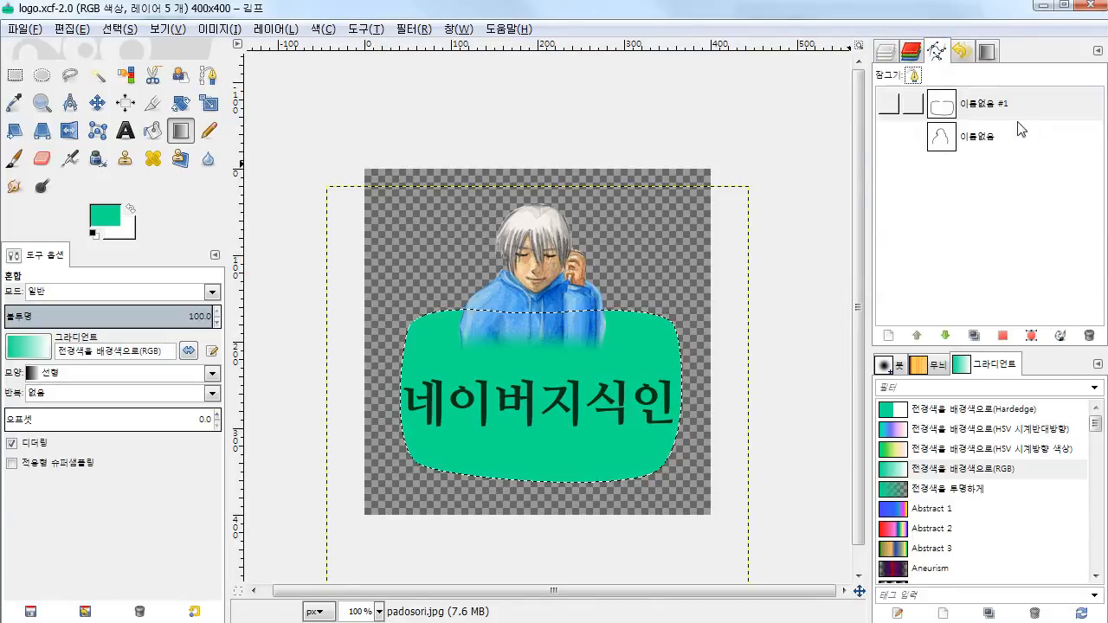
# - Browse the undo history, revert to the last text layer move, and return to the latest layer move
pyautogui.click(960, 51)
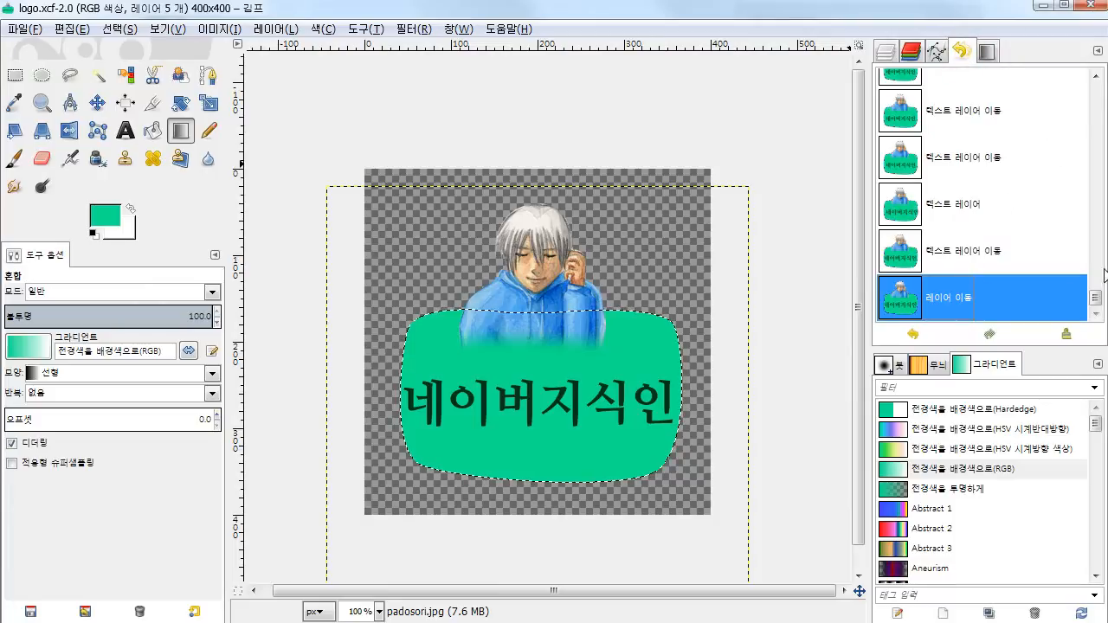
pyautogui.moveTo(1095, 297); pyautogui.dragTo(1101, 143)
pyautogui.scroll(-10, 1042, 294)
pyautogui.click(977, 252)
pyautogui.click(975, 294)
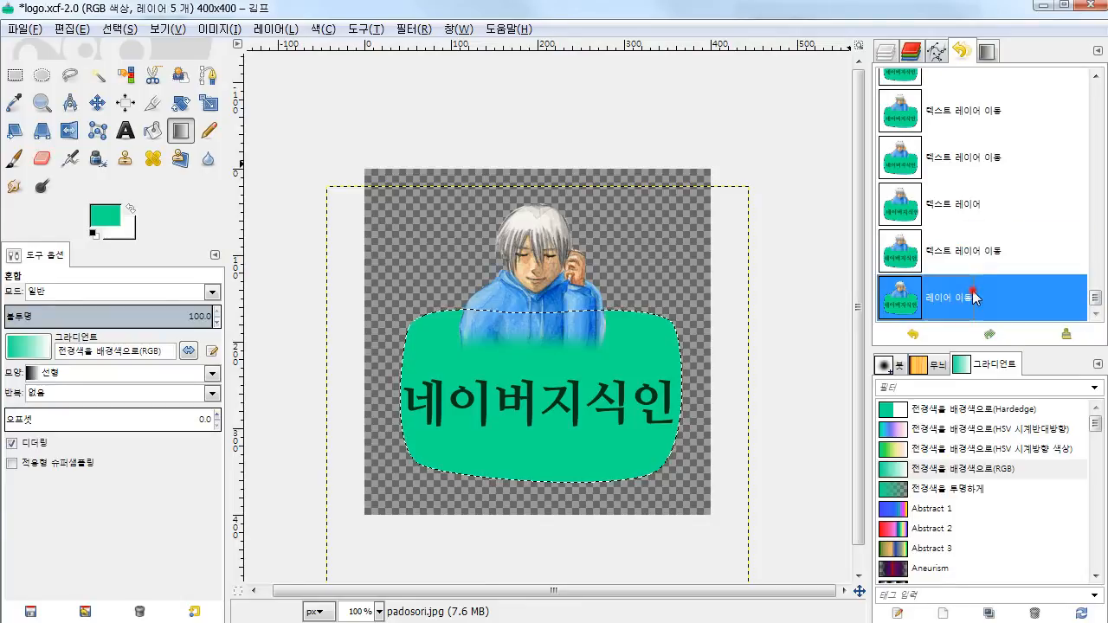
# - Look over the gradient editor and the available brushes, patterns and gradients
pyautogui.click(988, 52)
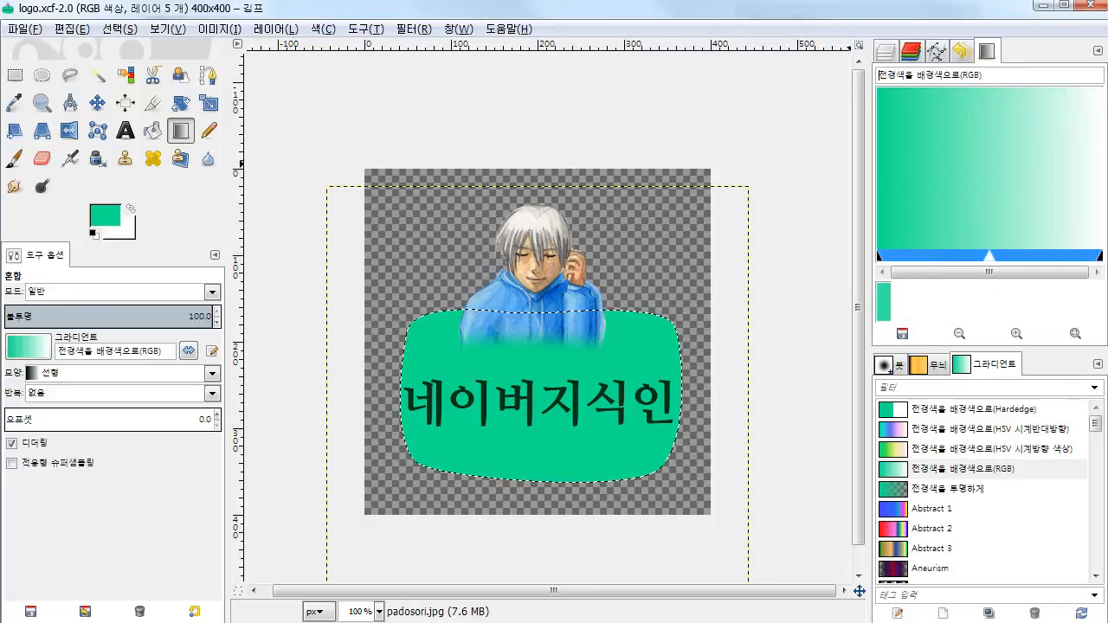
pyautogui.click(884, 365)
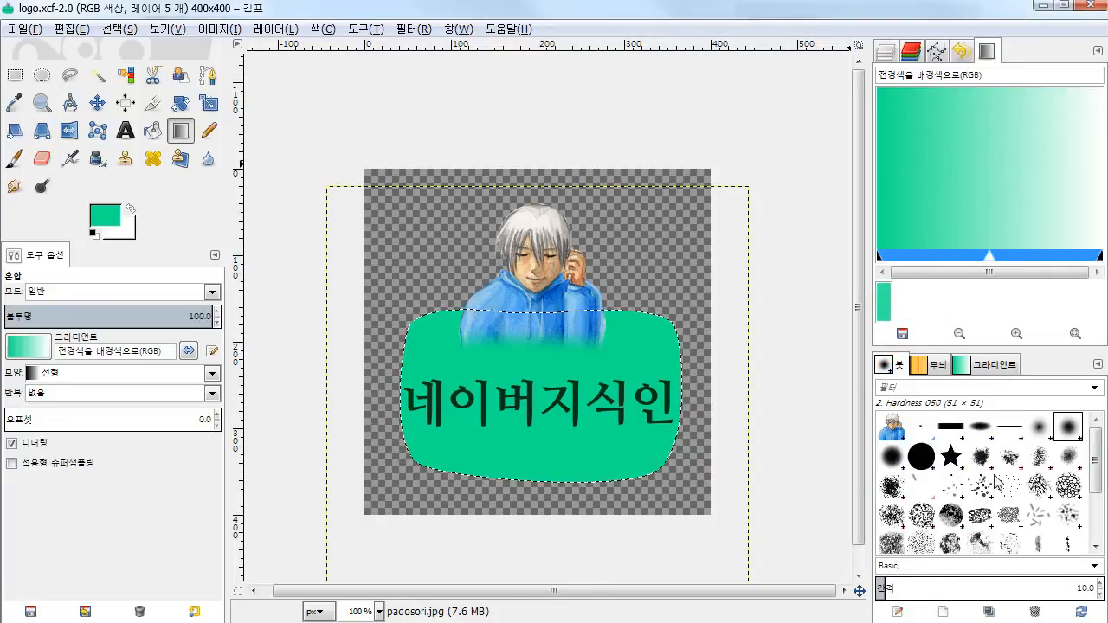
pyautogui.click(935, 364)
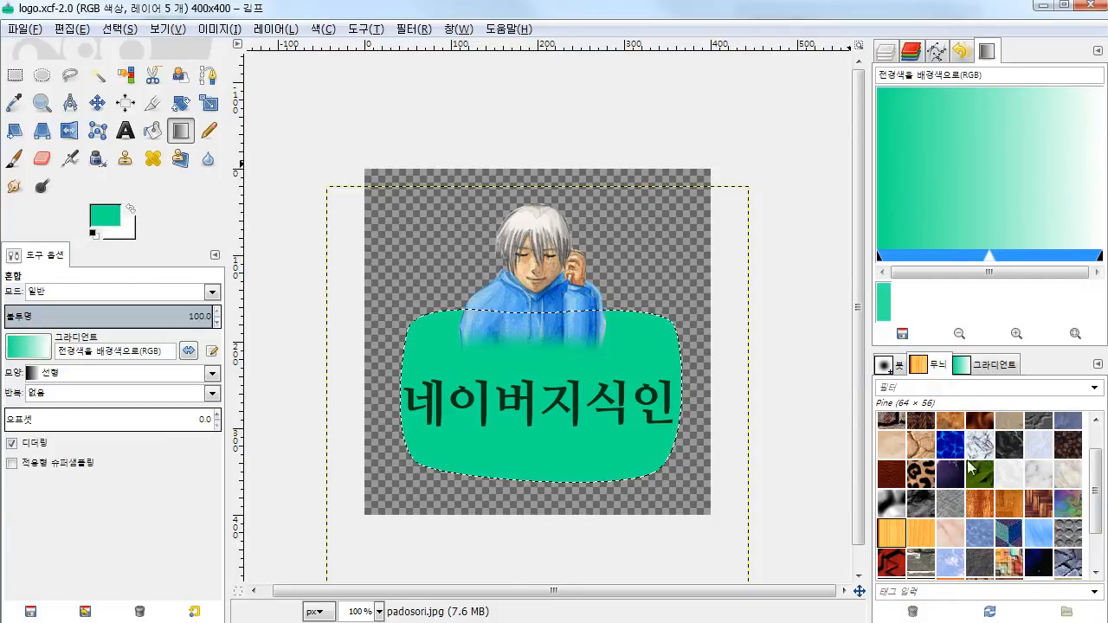
pyautogui.click(987, 365)
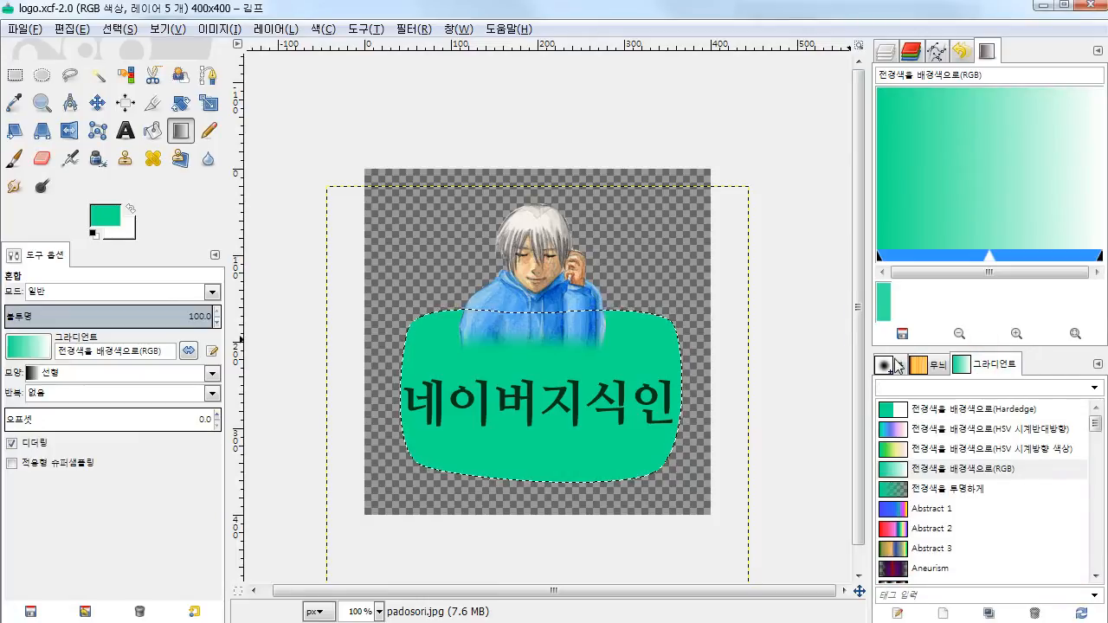
pyautogui.moveTo(900, 365)
pyautogui.mouseDown()
pyautogui.moveTo(706, 396)
pyautogui.moveTo(949, 143)
pyautogui.moveTo(797, 130)
pyautogui.moveTo(819, 439)
pyautogui.moveTo(458, 229)
pyautogui.moveTo(515, 125)
pyautogui.mouseUp()
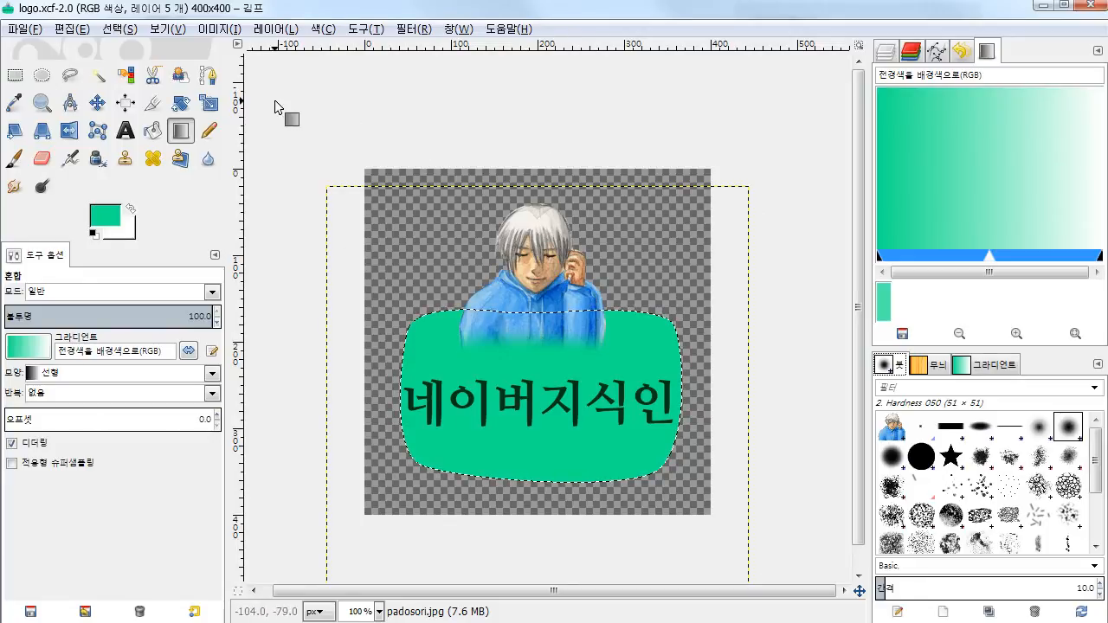
# - Create a new 400 × 400 px RGB image at 72 ppi with its fill set to transparent (투명)
pyautogui.click(22, 33)
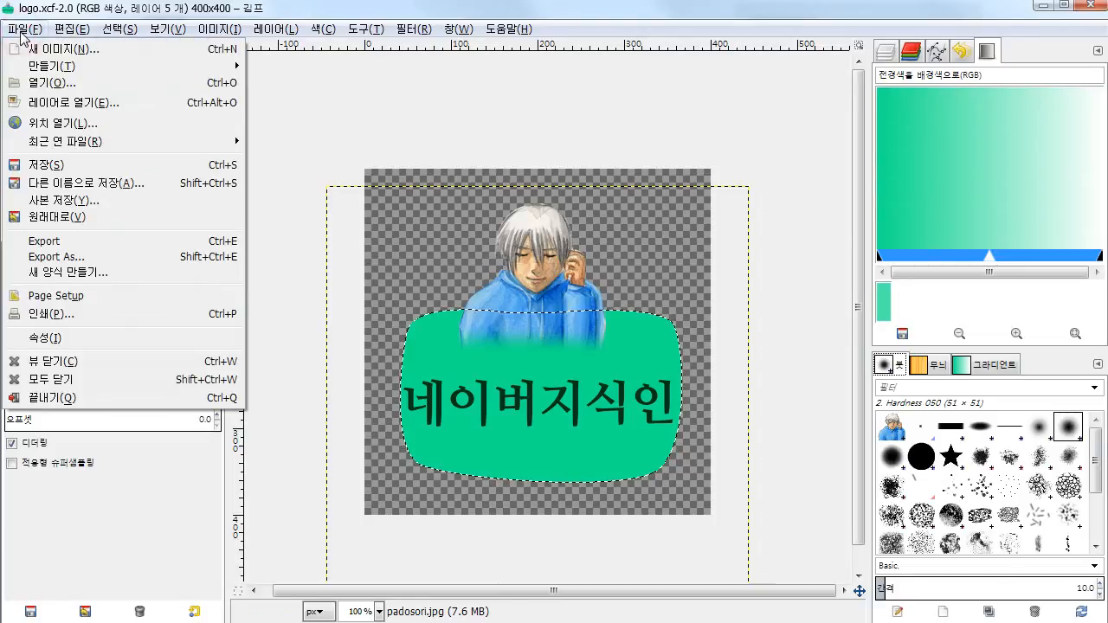
pyautogui.click(60, 49)
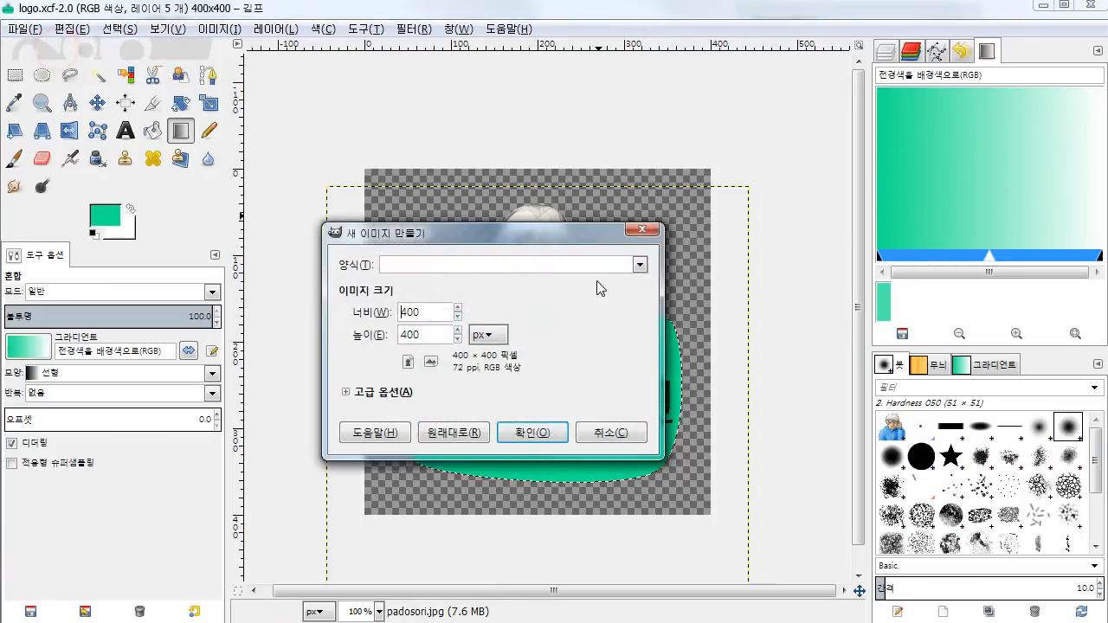
pyautogui.moveTo(507, 235); pyautogui.dragTo(565, 216)
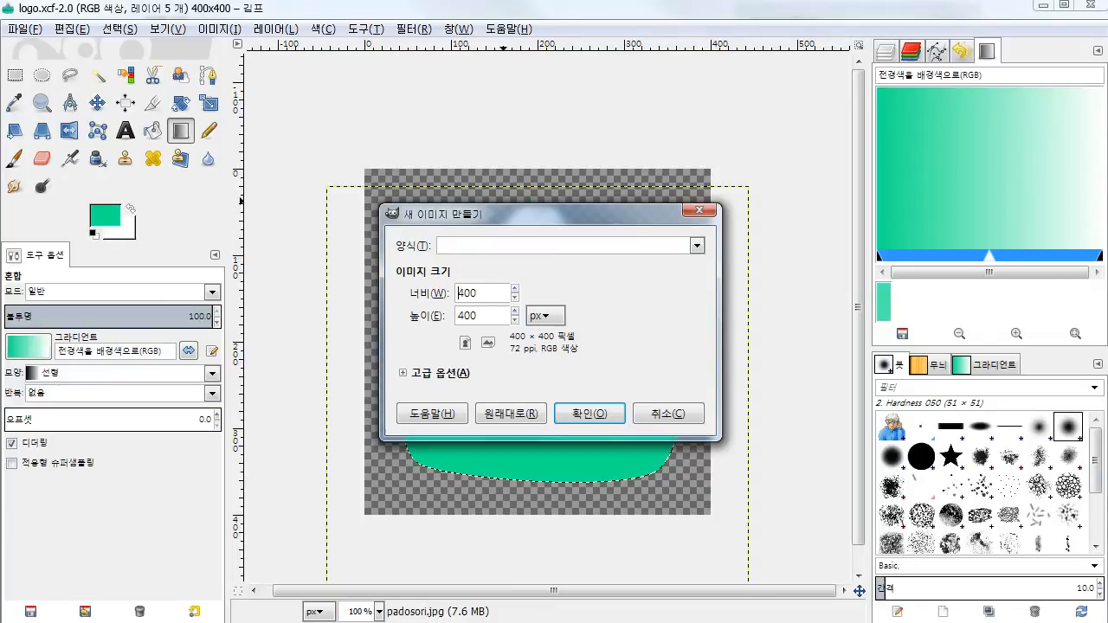
pyautogui.doubleClick(482, 293)
pyautogui.click(494, 316)
pyautogui.click(403, 374)
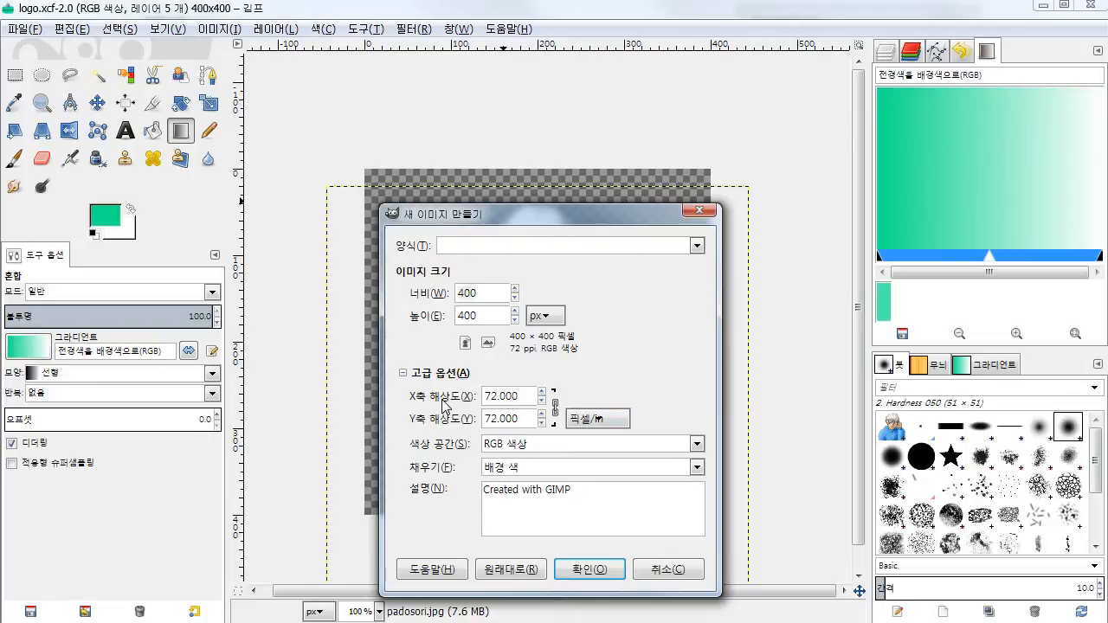
pyautogui.doubleClick(511, 395)
pyautogui.click(503, 418)
pyautogui.click(697, 468)
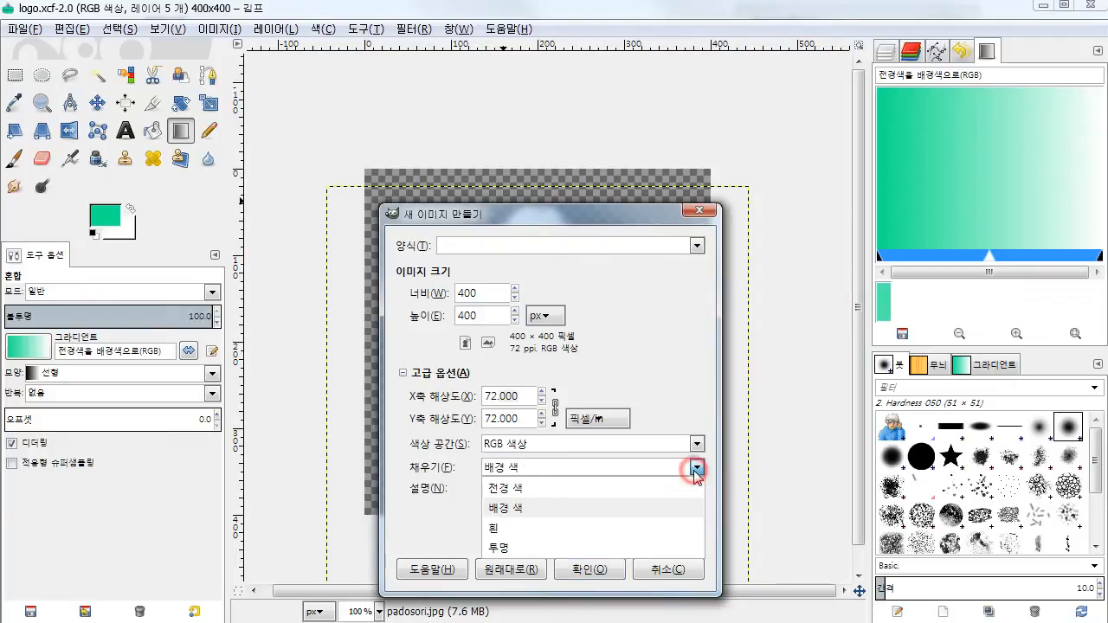
pyautogui.click(568, 548)
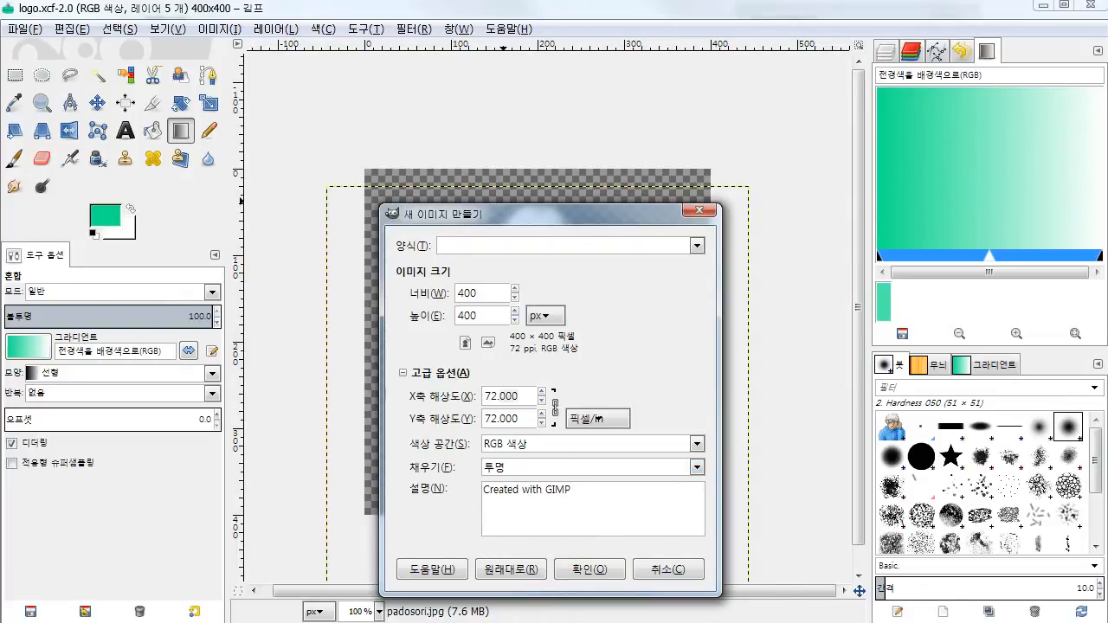
pyautogui.click(596, 575)
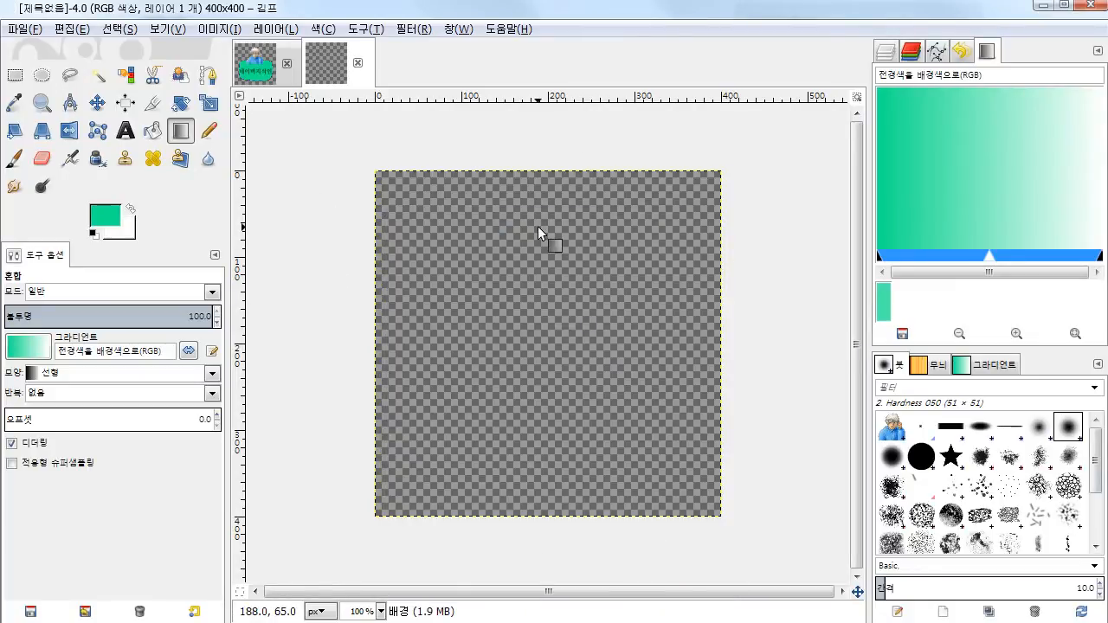
# - Show the new image's layers and bring padosori.jpg in as a new layer above the background
pyautogui.click(886, 51)
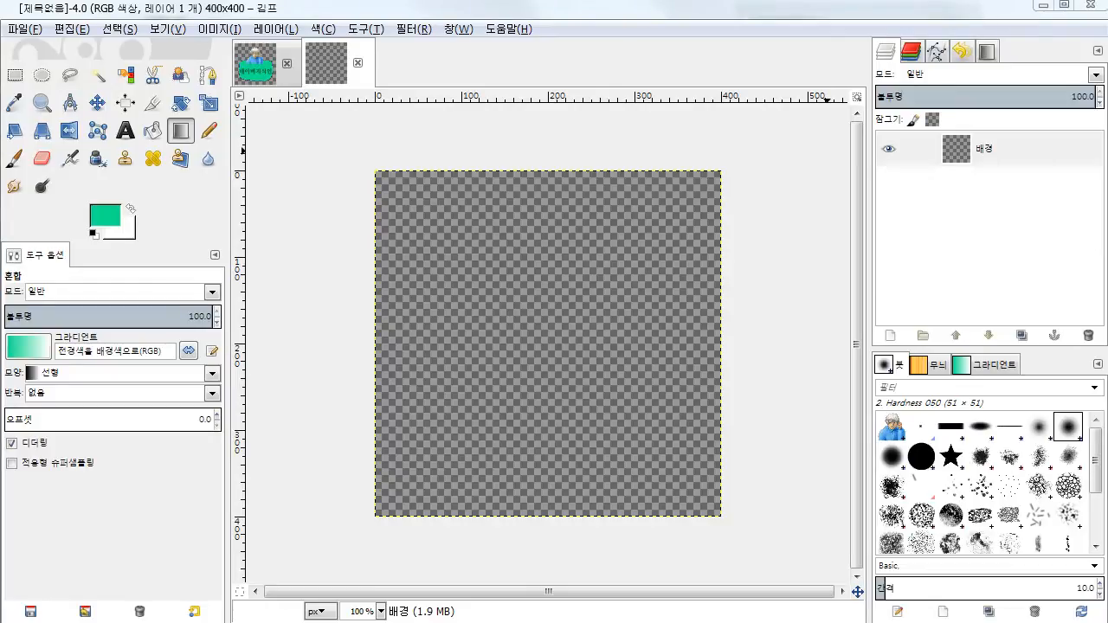
pyautogui.moveTo(539, 336); pyautogui.dragTo(540, 335)
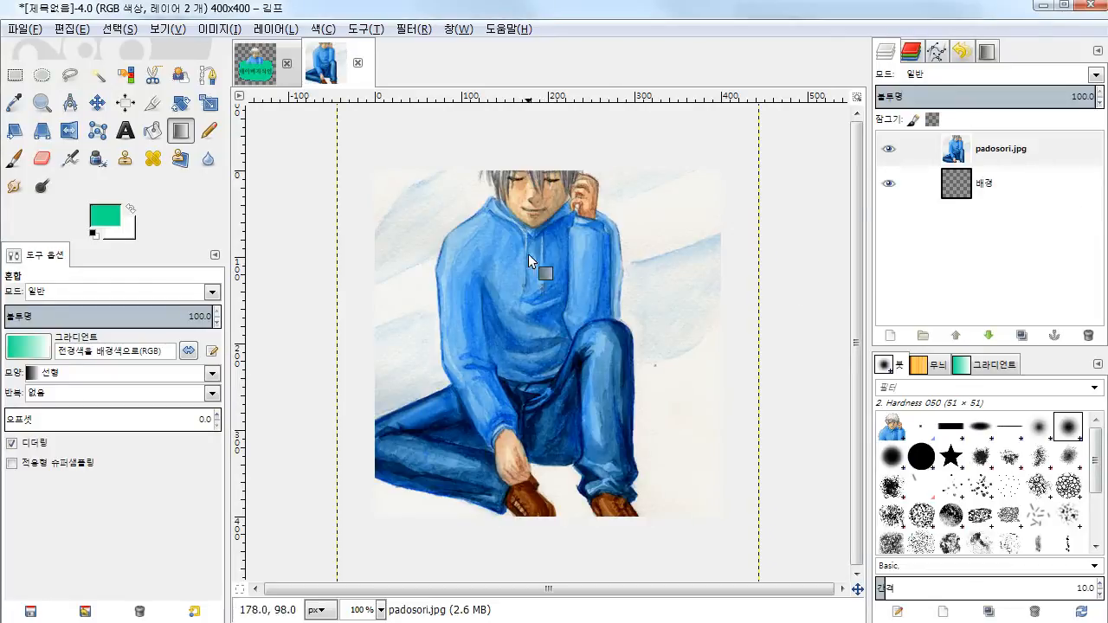
# - Move the padosori.jpg layer so its left edge meets the canvas edge and its top sits about 30 px below the canvas top
pyautogui.click(97, 102)
pyautogui.moveTo(526, 245); pyautogui.dragTo(548, 355)
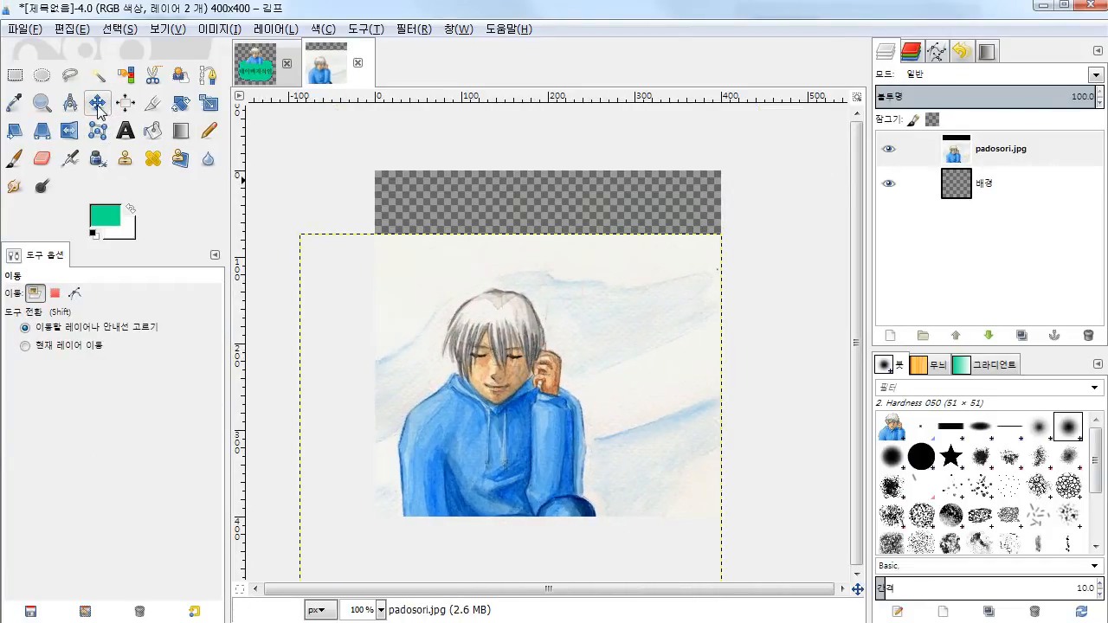
pyautogui.moveTo(415, 347); pyautogui.dragTo(623, 332)
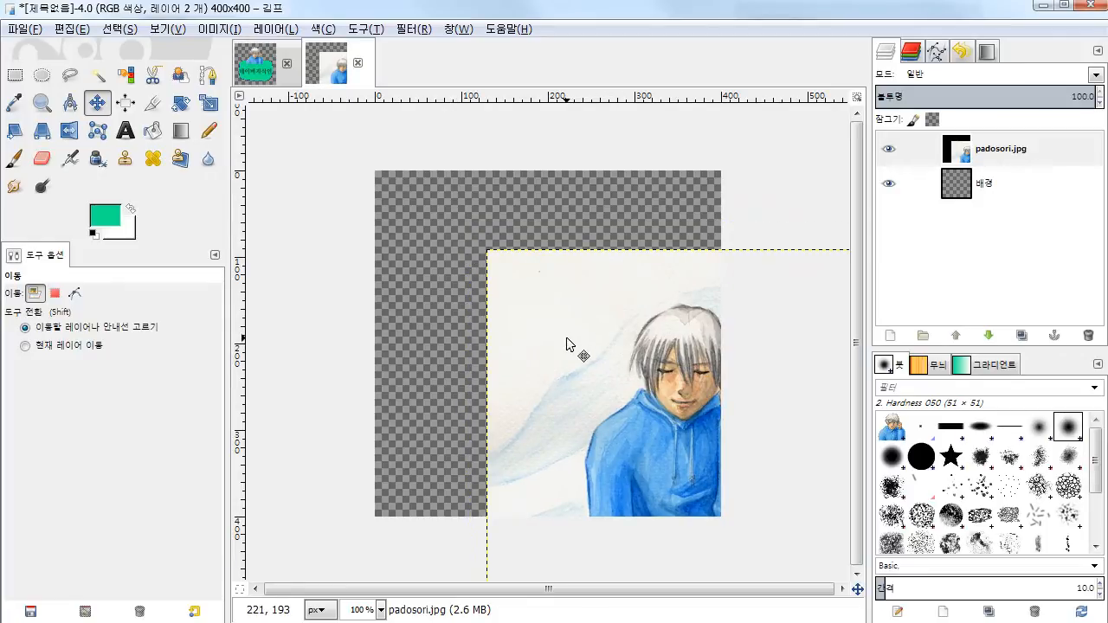
pyautogui.click(1002, 145)
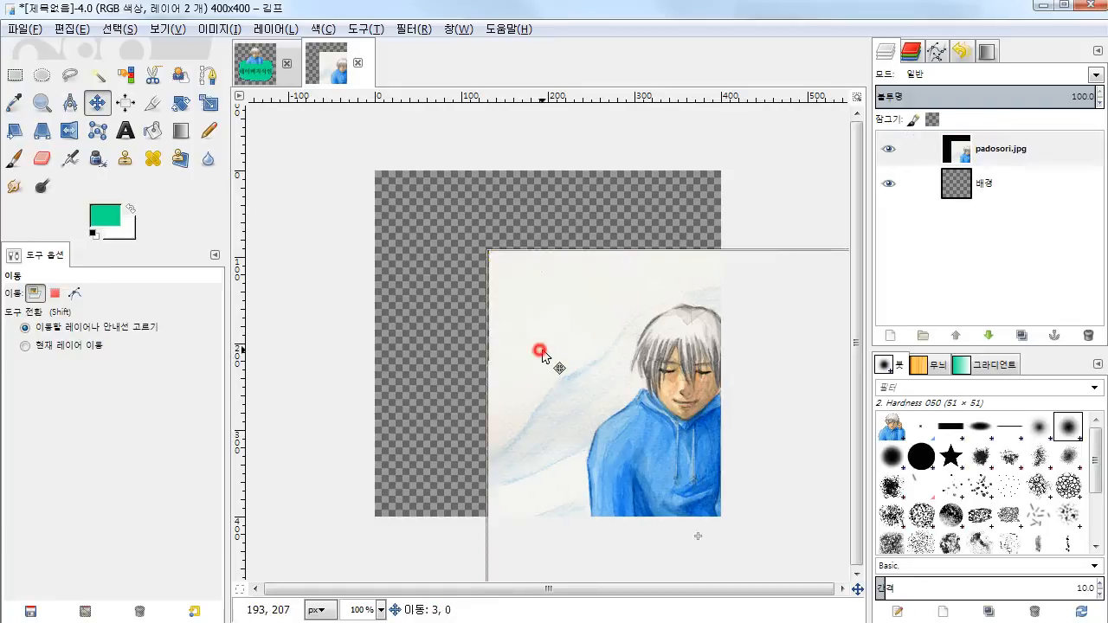
pyautogui.moveTo(546, 352); pyautogui.dragTo(523, 328)
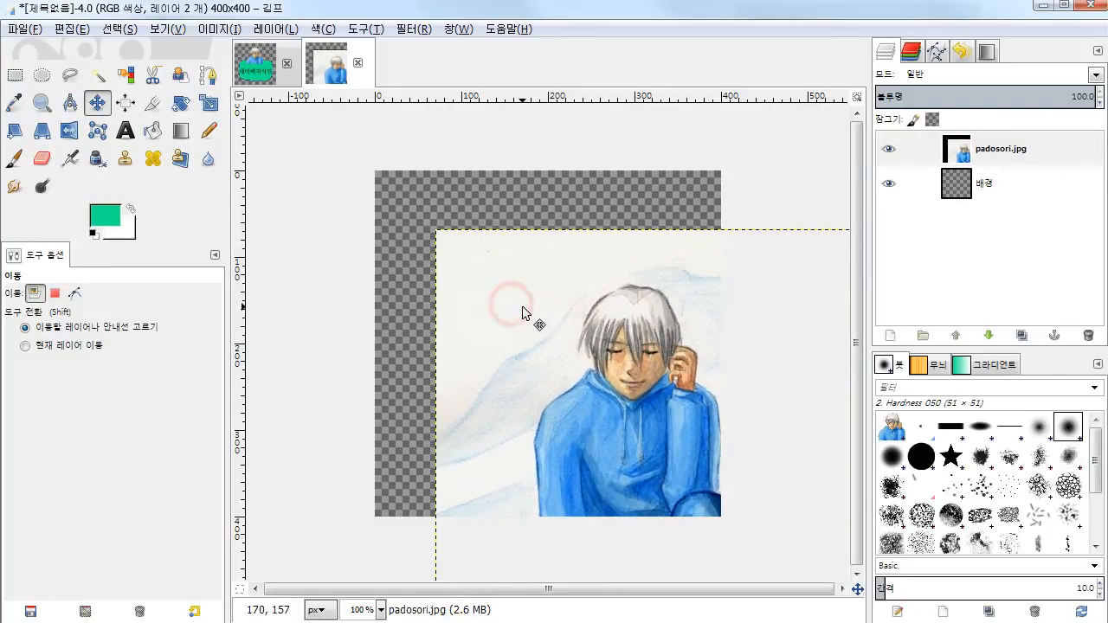
pyautogui.moveTo(608, 348); pyautogui.dragTo(548, 257)
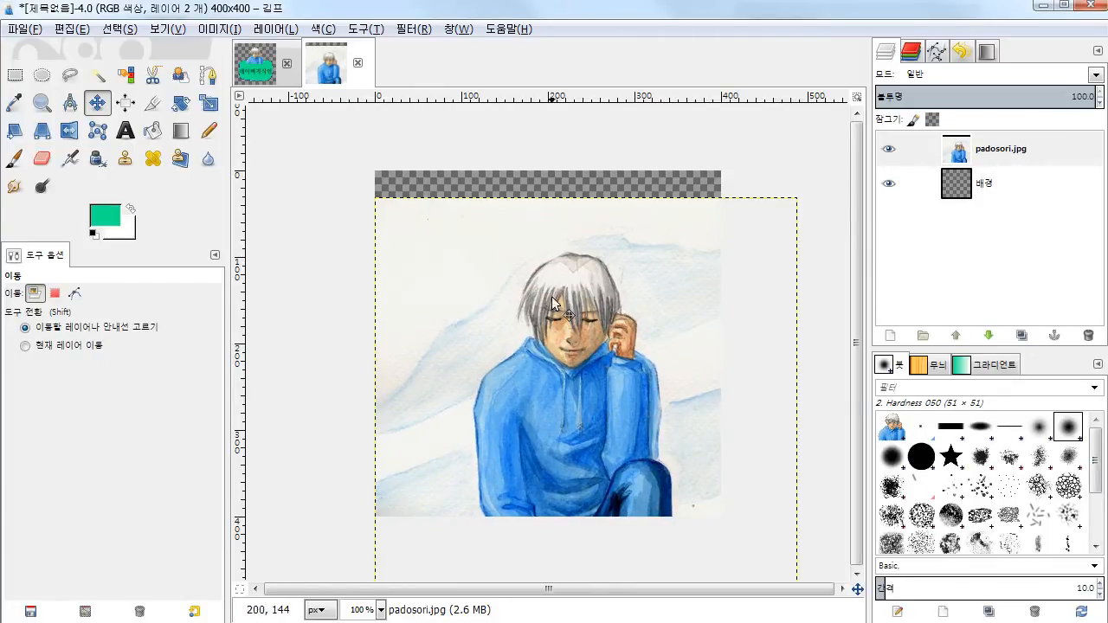
# - Move the padosori.jpg layer so its upper-left corner sits about 45 px in from the canvas's left edge and 34 px below its top
pyautogui.moveTo(454, 284); pyautogui.dragTo(487, 292)
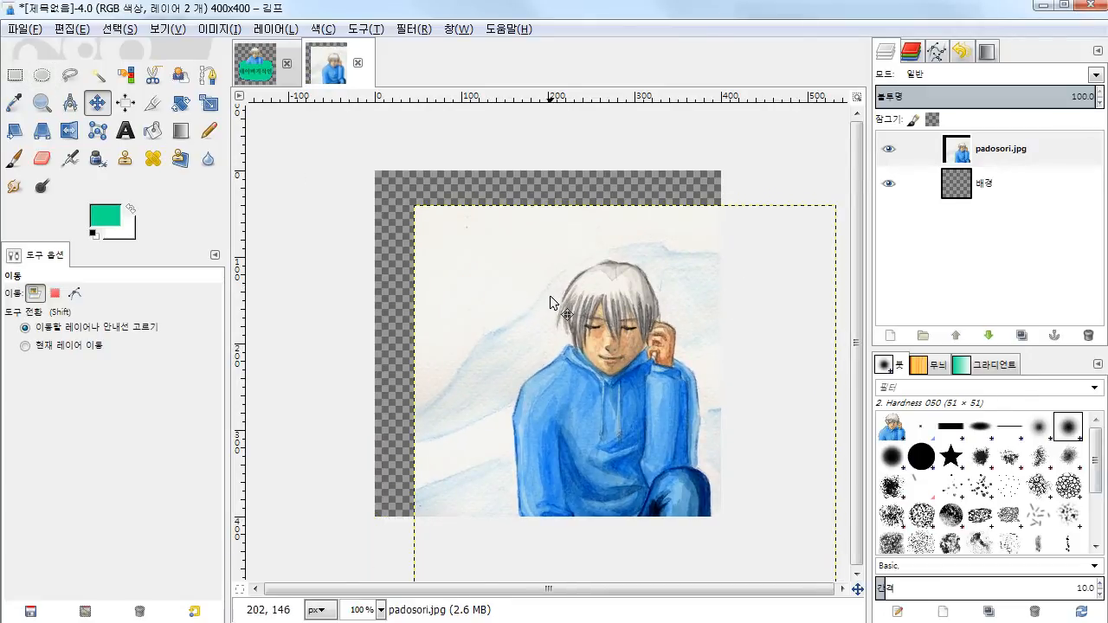
pyautogui.moveTo(584, 310); pyautogui.dragTo(555, 292)
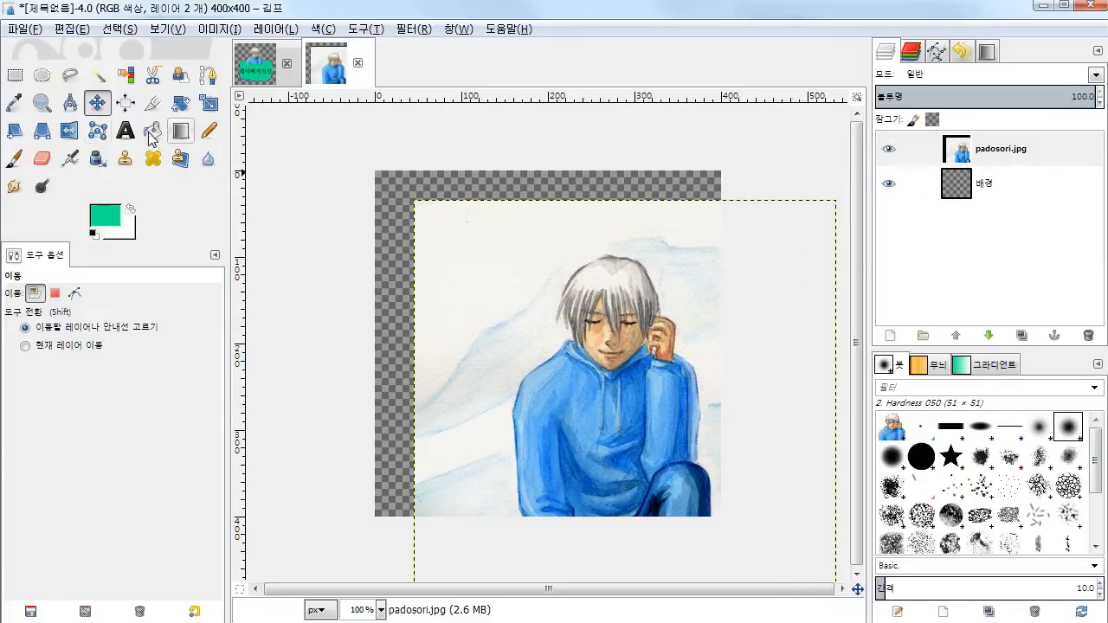
# - Select a 150 × 176 px rectangle at 28, 25 over the padosori.jpg layer's upper-left corner and clear its contents
pyautogui.click(14, 76)
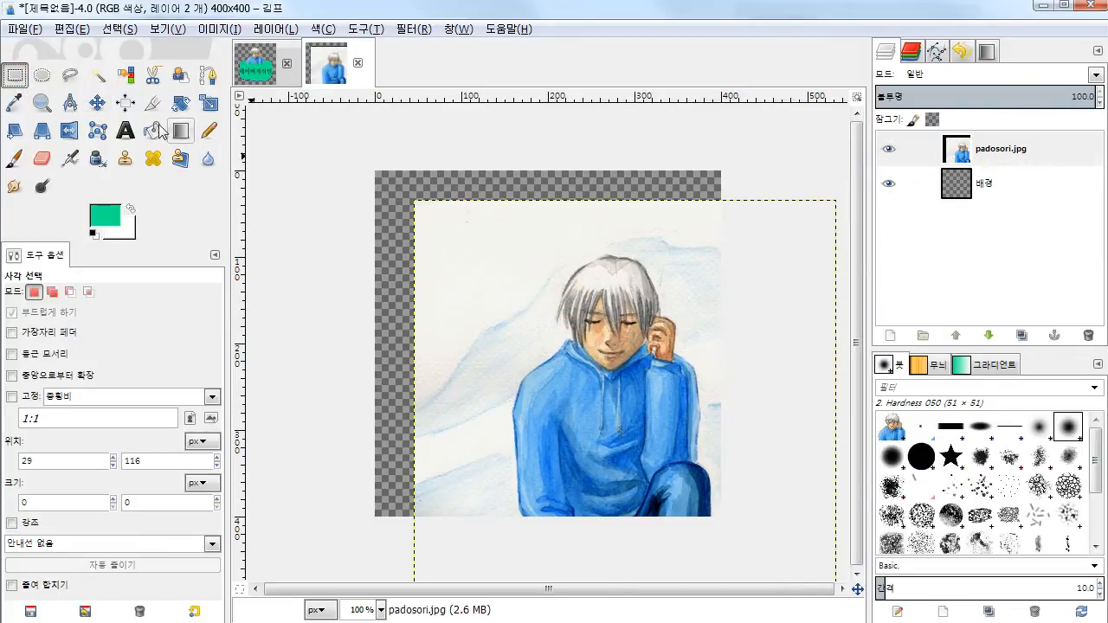
pyautogui.moveTo(399, 192); pyautogui.dragTo(529, 345)
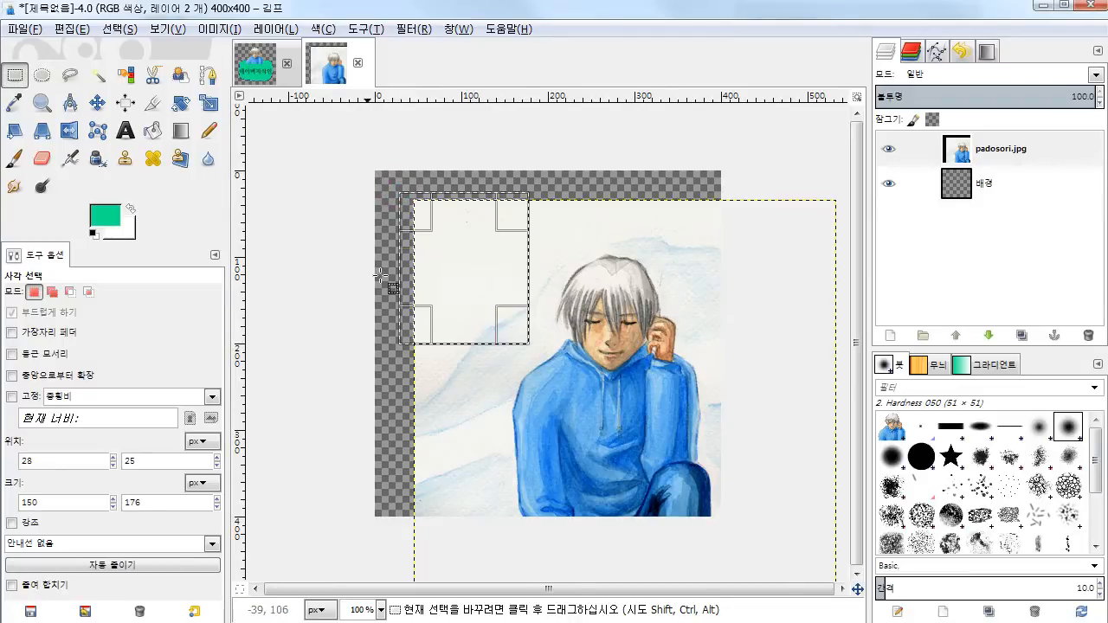
pyautogui.press('Delete')
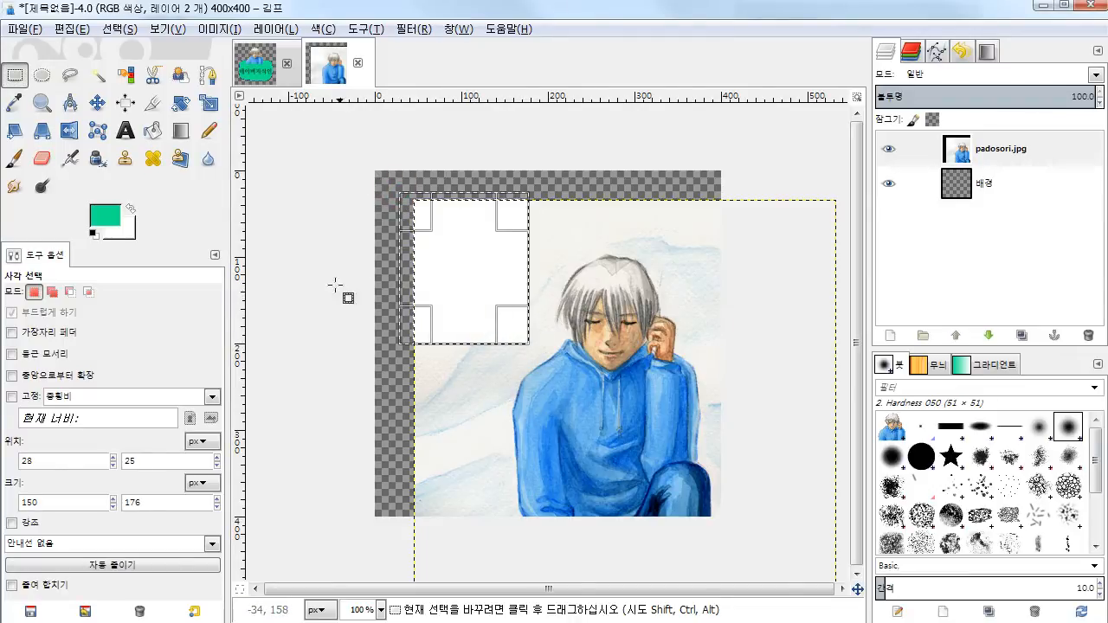
# - Clear the rectangular selection again with the foreground and background colours swapped, and undo both clearings
pyautogui.click(130, 210)
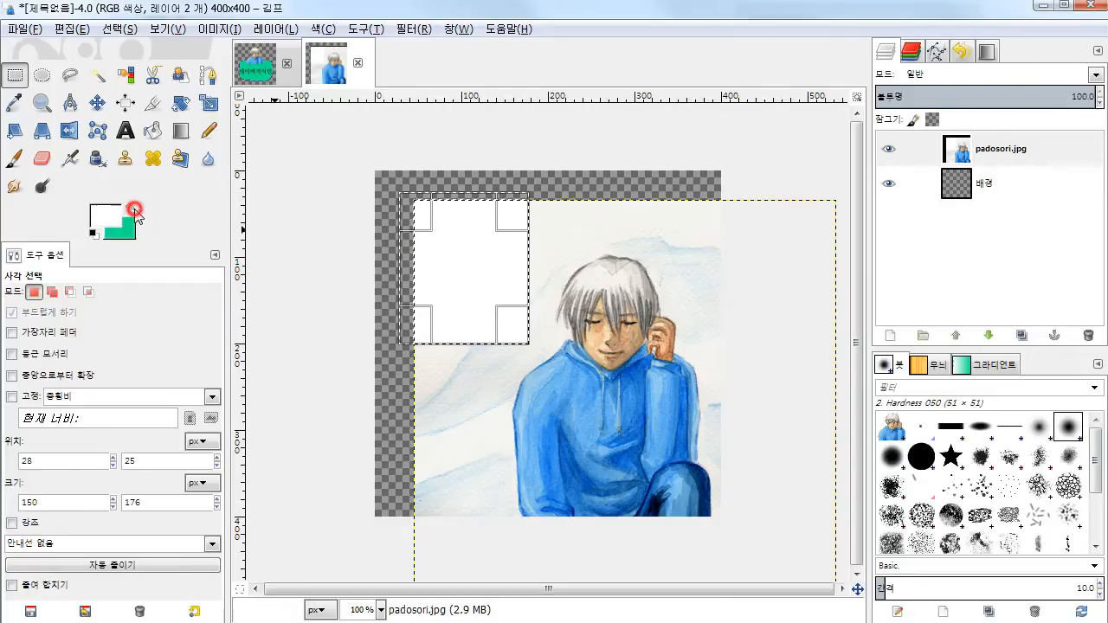
pyautogui.press('Delete')
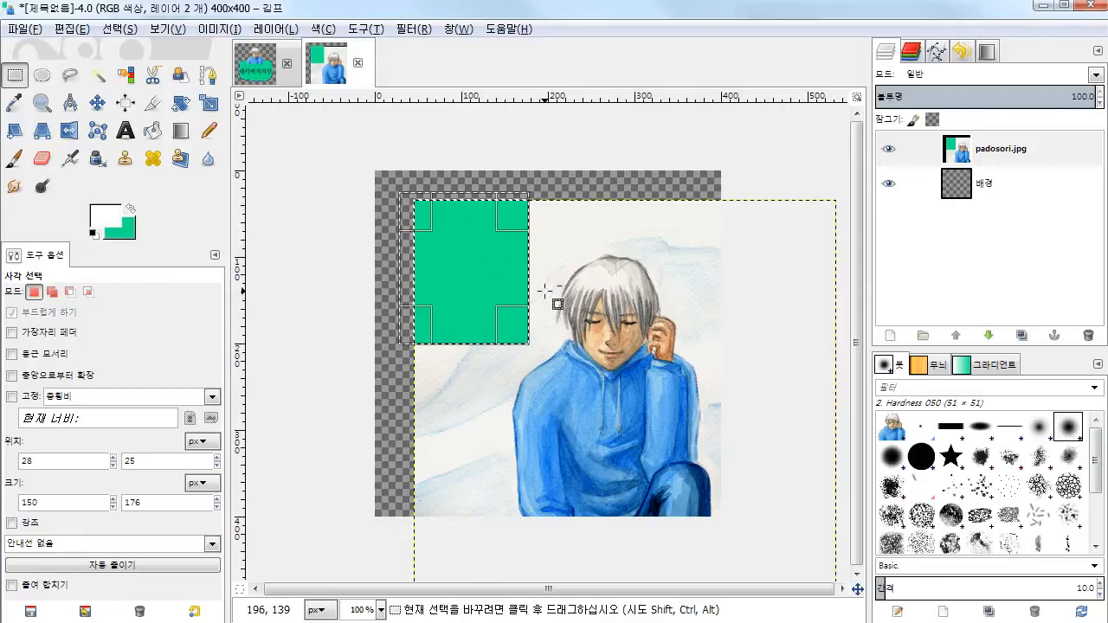
pyautogui.hotkey('ctrl', 'z')
pyautogui.hotkey('ctrl', 'z')
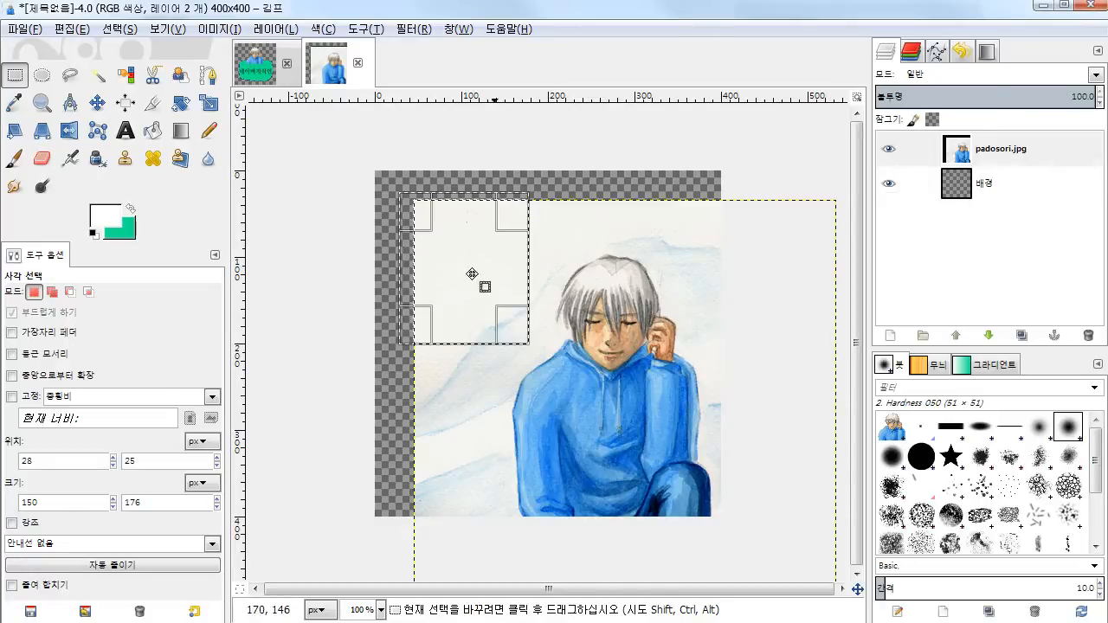
# - Move the padosori.jpg layer until its upper-left corner lies just inside the canvas corner, and remove the rectangular selection
pyautogui.click(96, 103)
pyautogui.moveTo(670, 357); pyautogui.dragTo(632, 333)
pyautogui.click(15, 75)
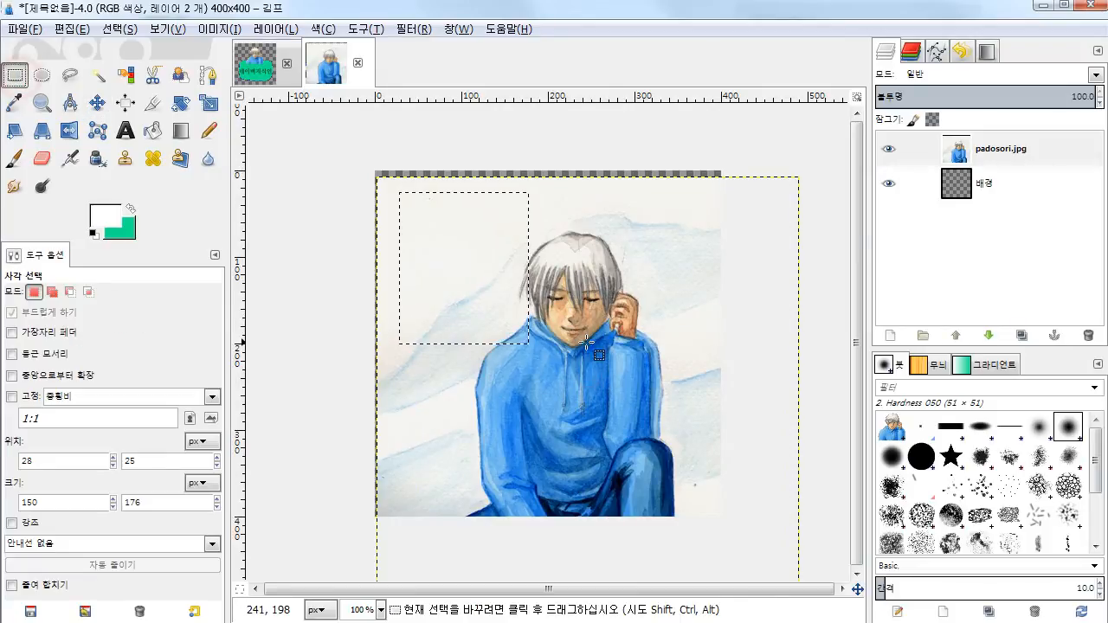
pyautogui.click(589, 344)
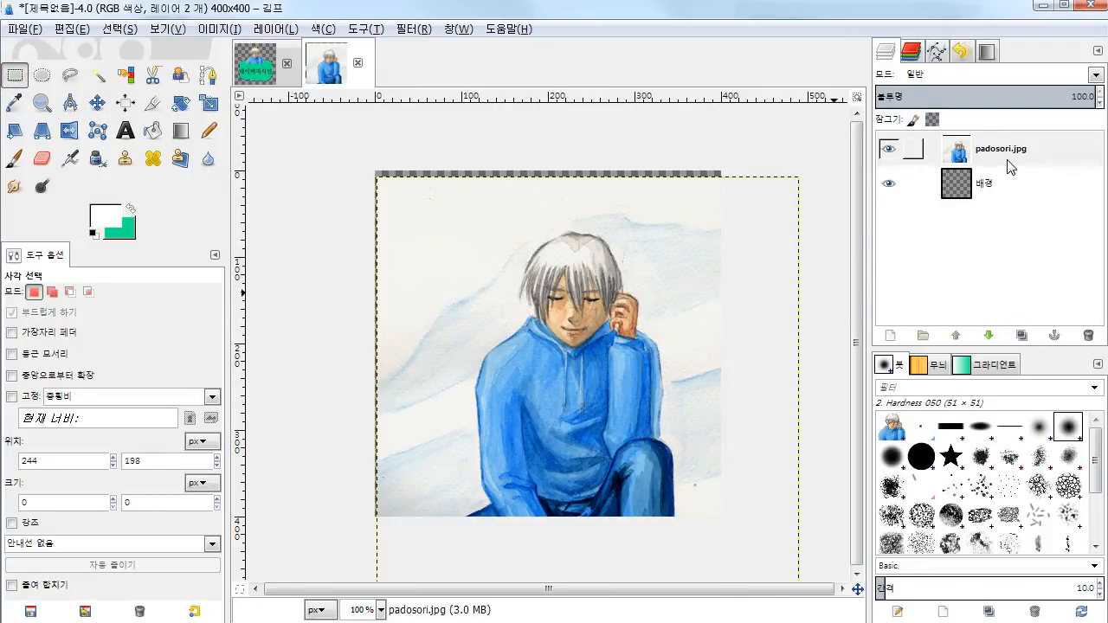
# - Add an alpha channel (알파 채널 추가) to the padosori.jpg layer
pyautogui.click(954, 144)
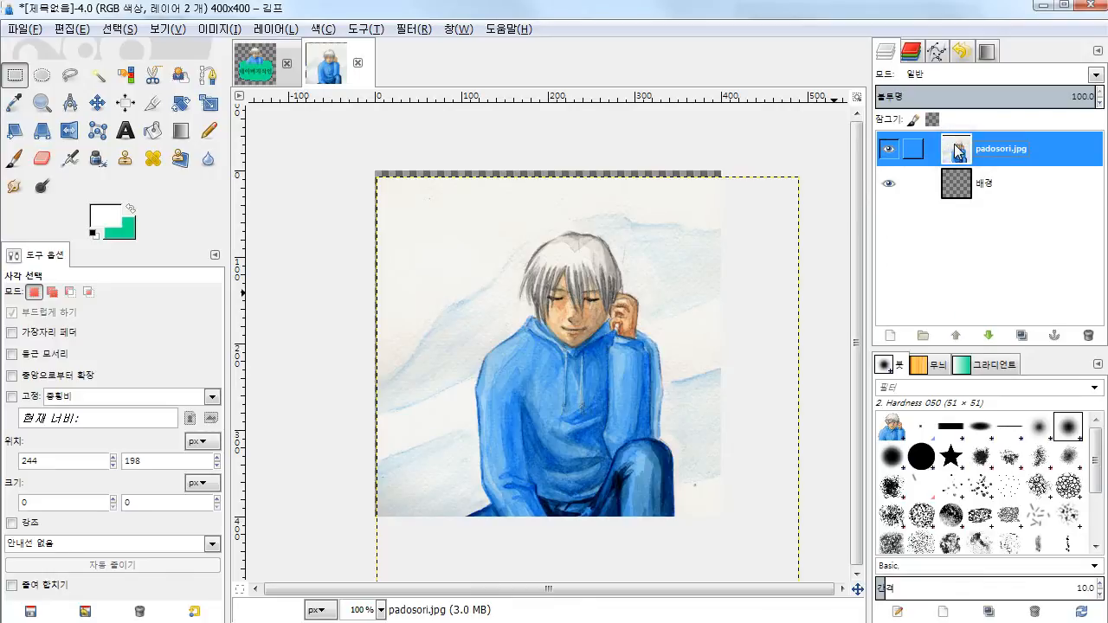
pyautogui.rightClick(955, 146)
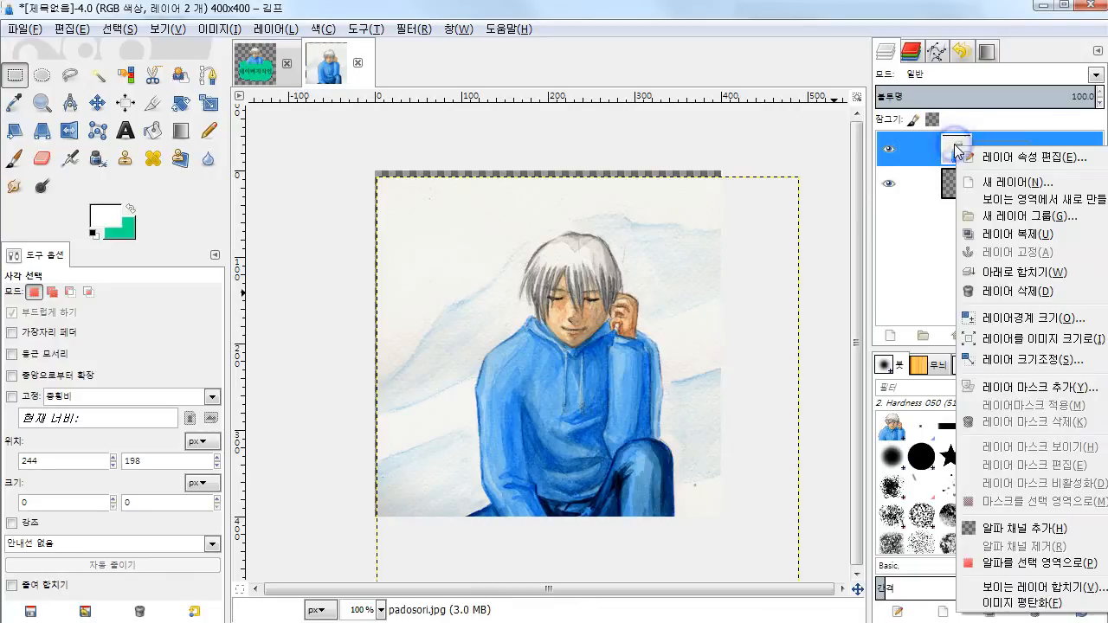
pyautogui.click(1019, 529)
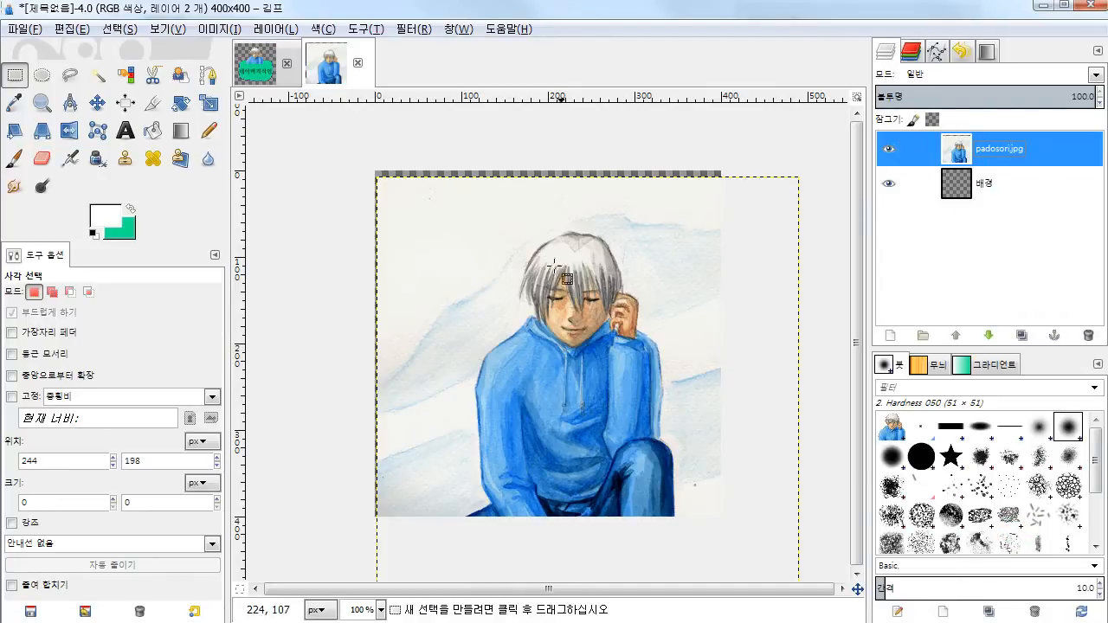
# - Reposition the padosori.jpg layer with its left edge about 40 px outside the canvas and its top almost level with the canvas top
pyautogui.click(97, 103)
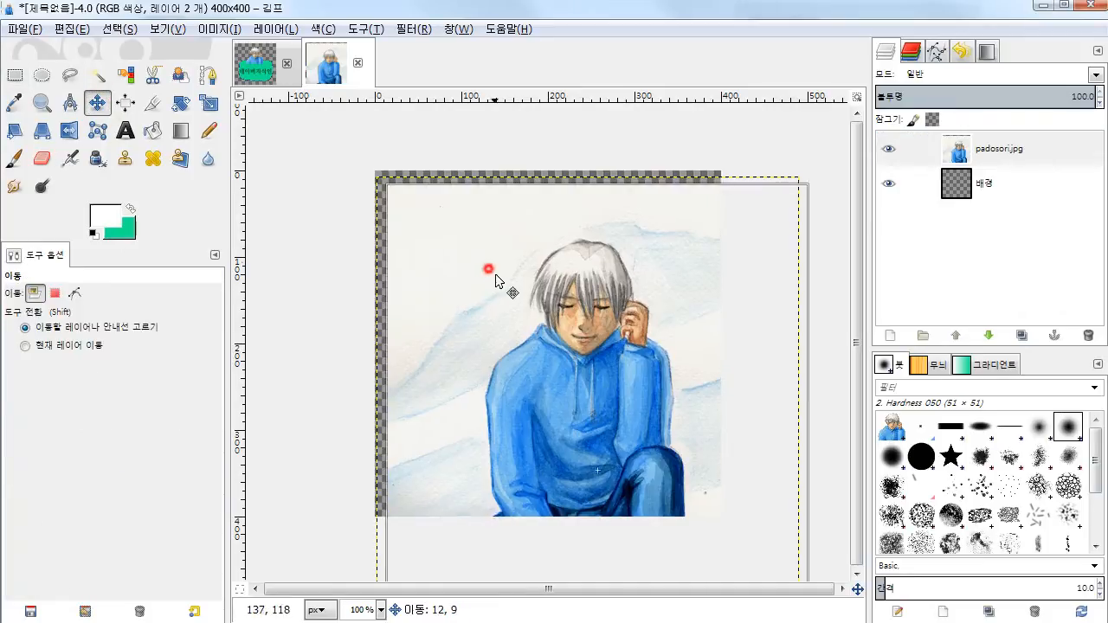
pyautogui.moveTo(495, 274); pyautogui.dragTo(600, 374)
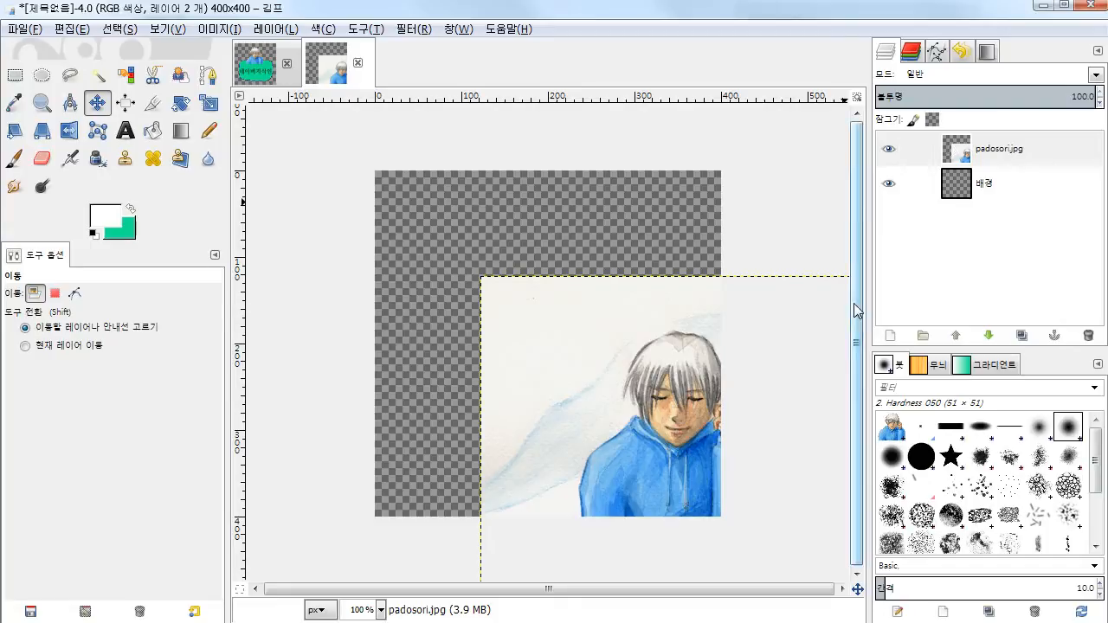
pyautogui.moveTo(676, 399); pyautogui.dragTo(534, 296)
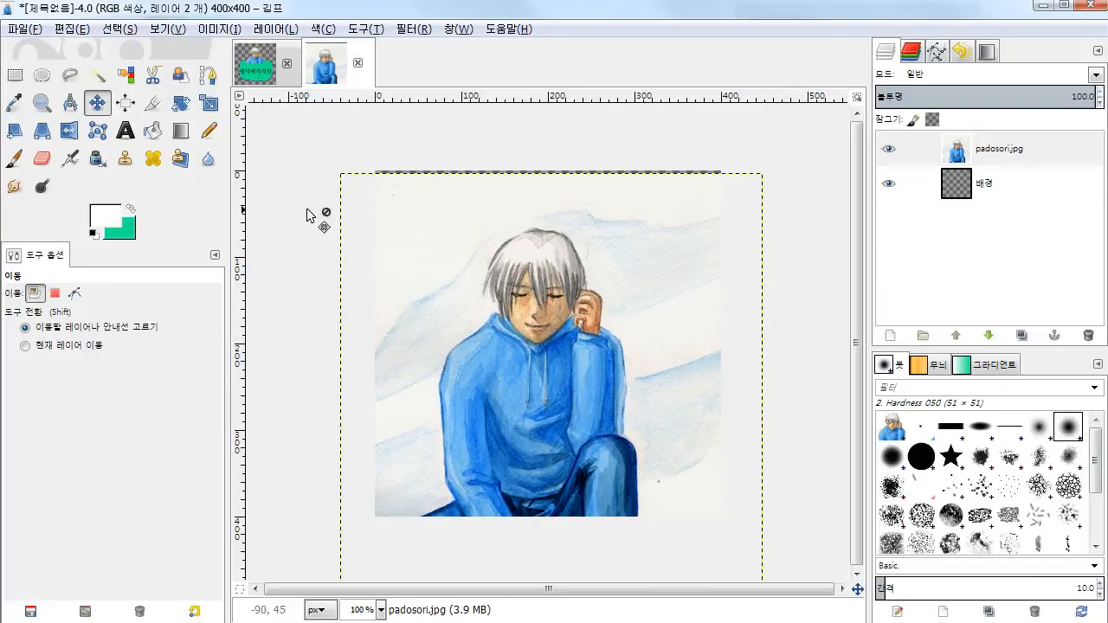
# - Start a path with two anchor points along the outer edge of the figure's left-hand sleeve
pyautogui.click(211, 80)
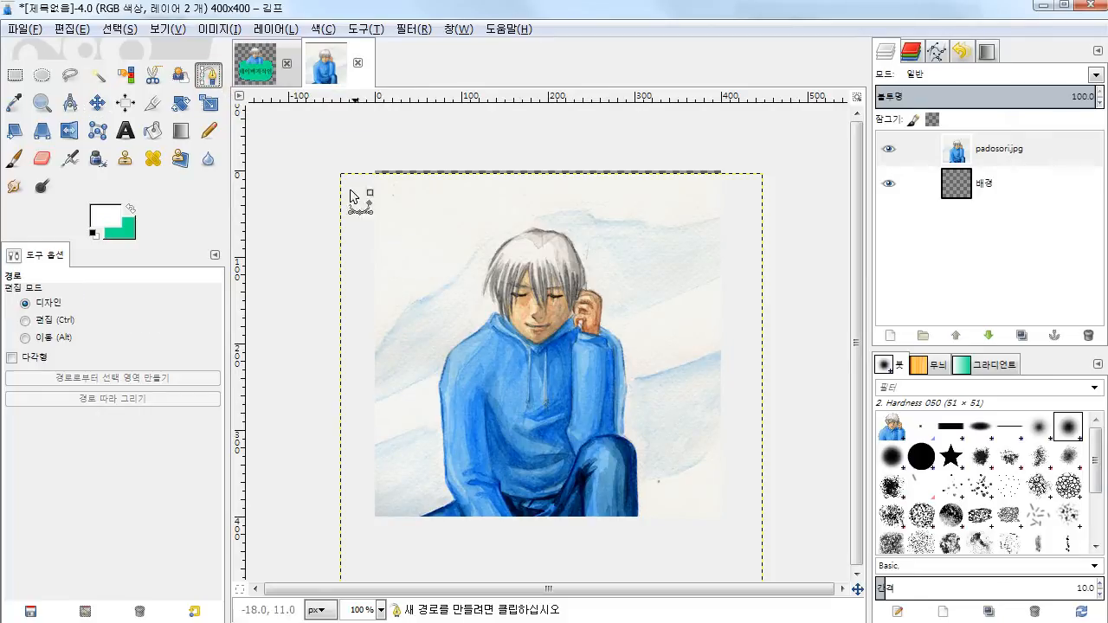
pyautogui.click(447, 468)
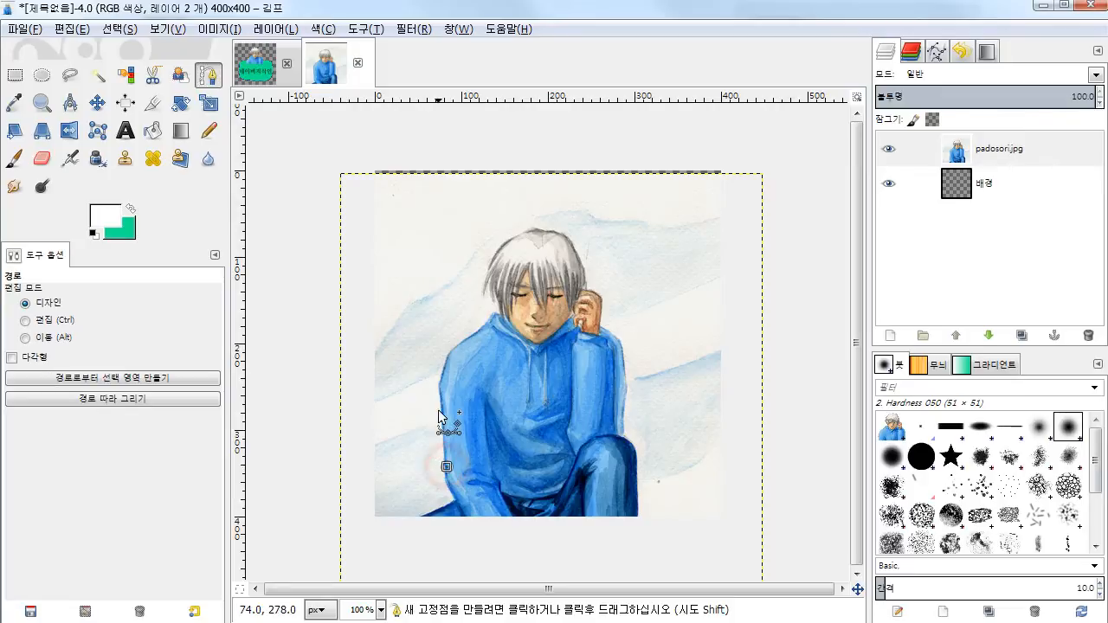
pyautogui.click(438, 410)
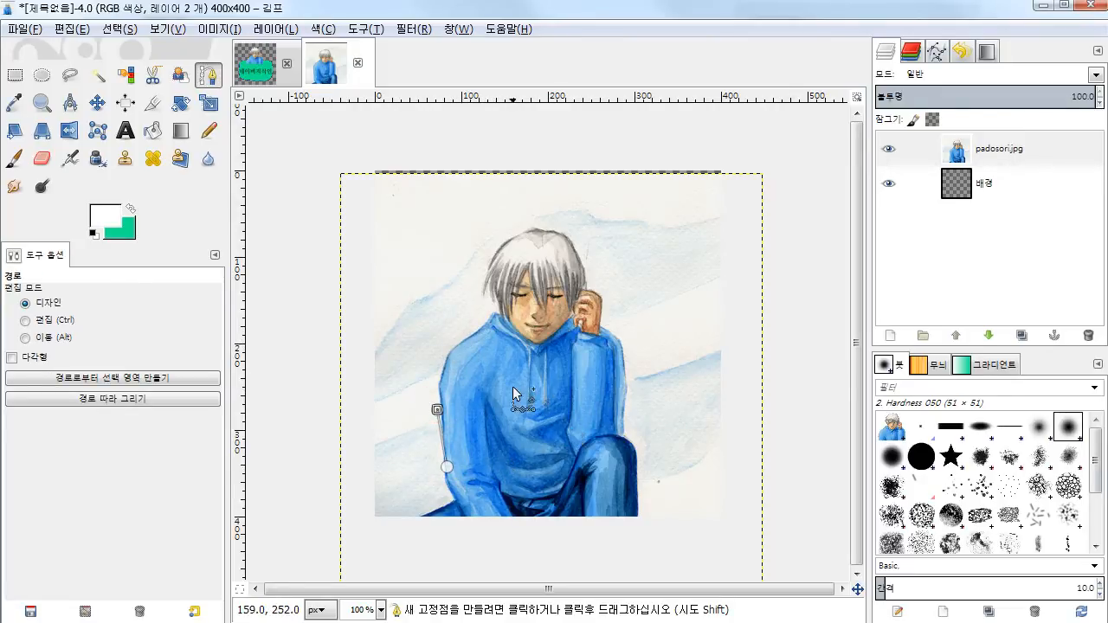
# - Try zooming the picture in and out, and view the figure's head and shoulders at 200 %
pyautogui.press('z')
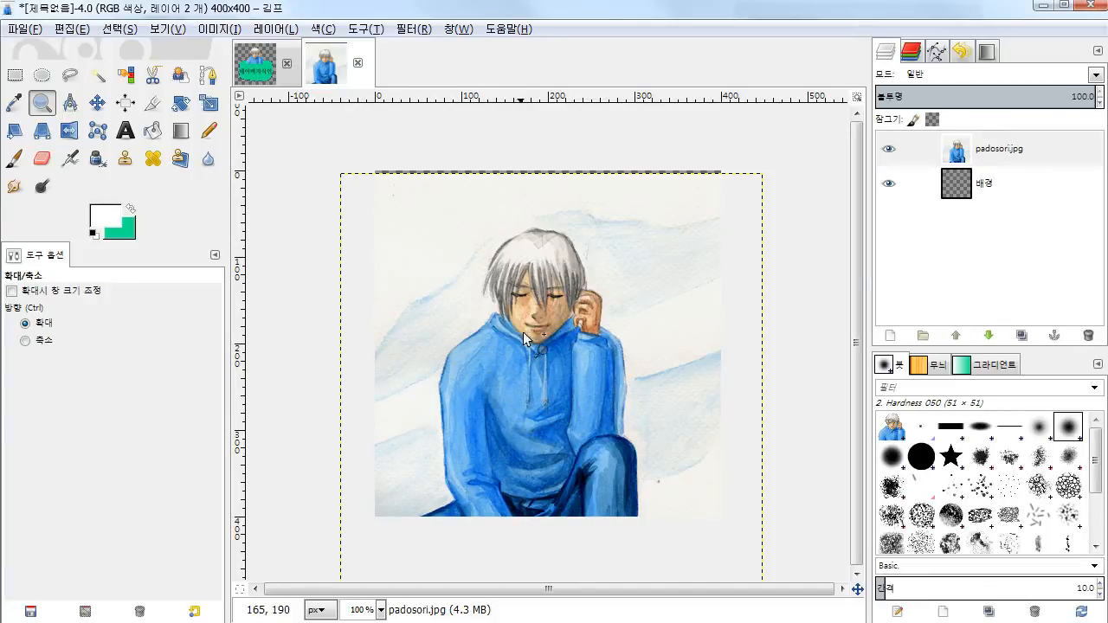
pyautogui.click(524, 401)
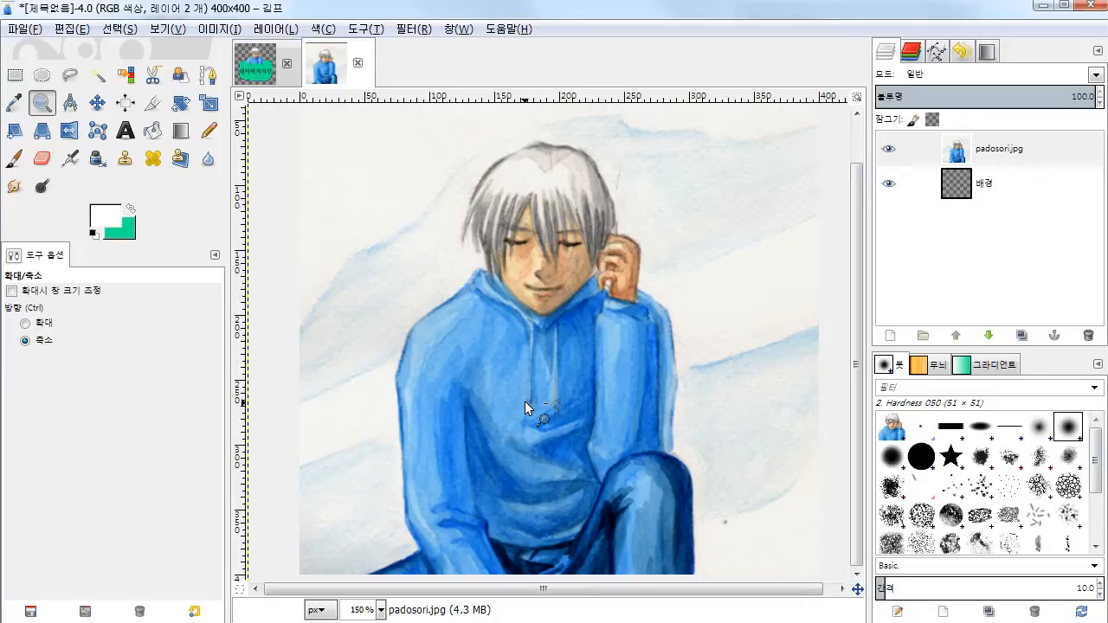
pyautogui.click(524, 401)
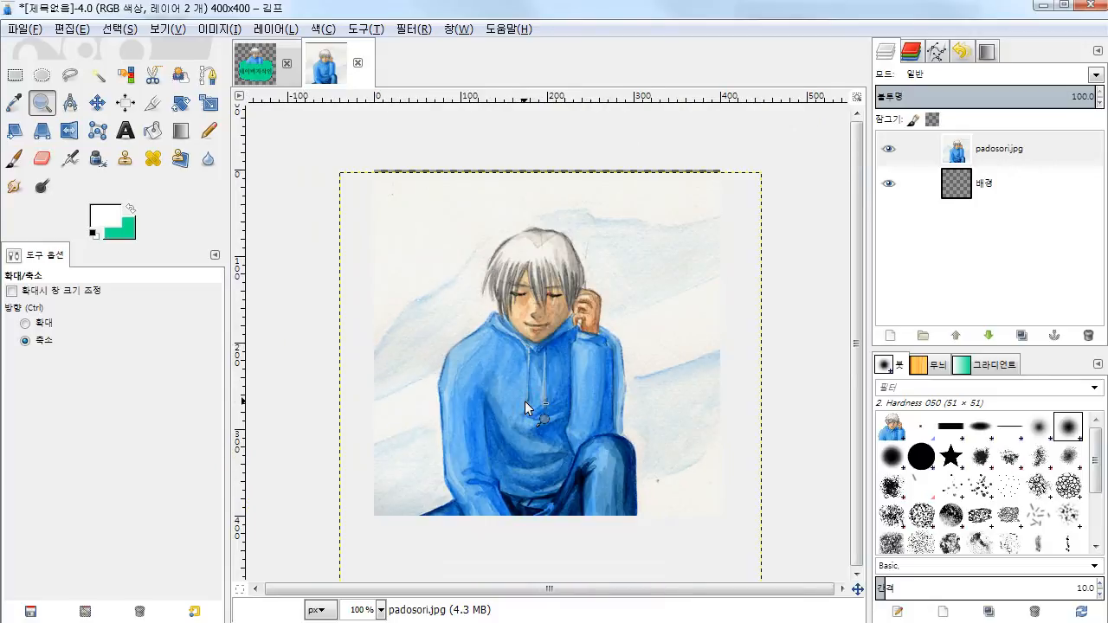
pyautogui.click(525, 401)
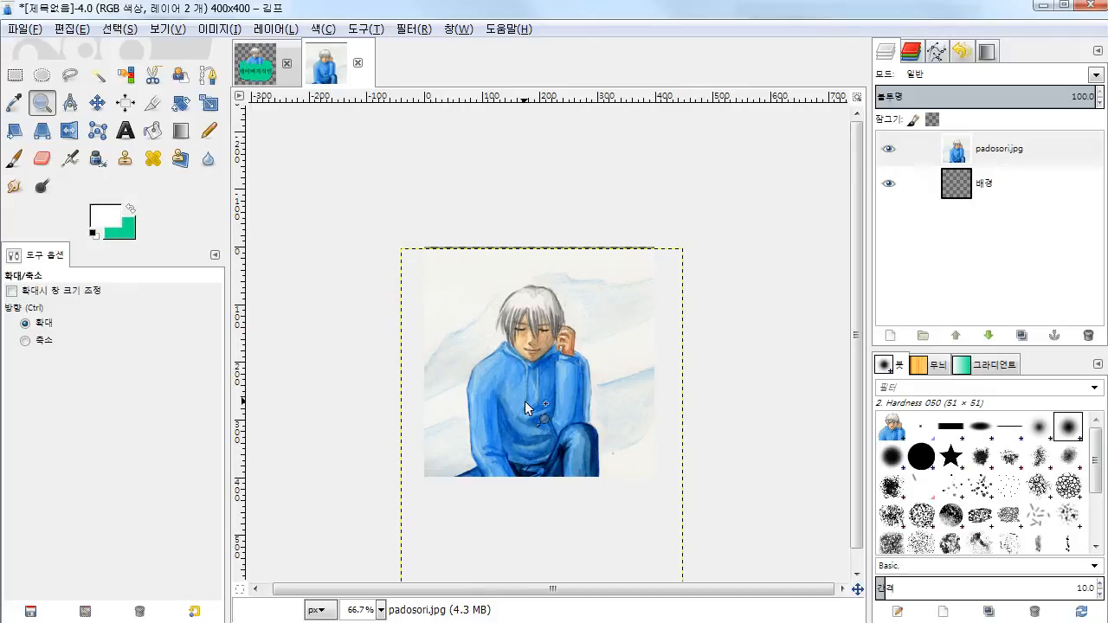
pyautogui.click(525, 401)
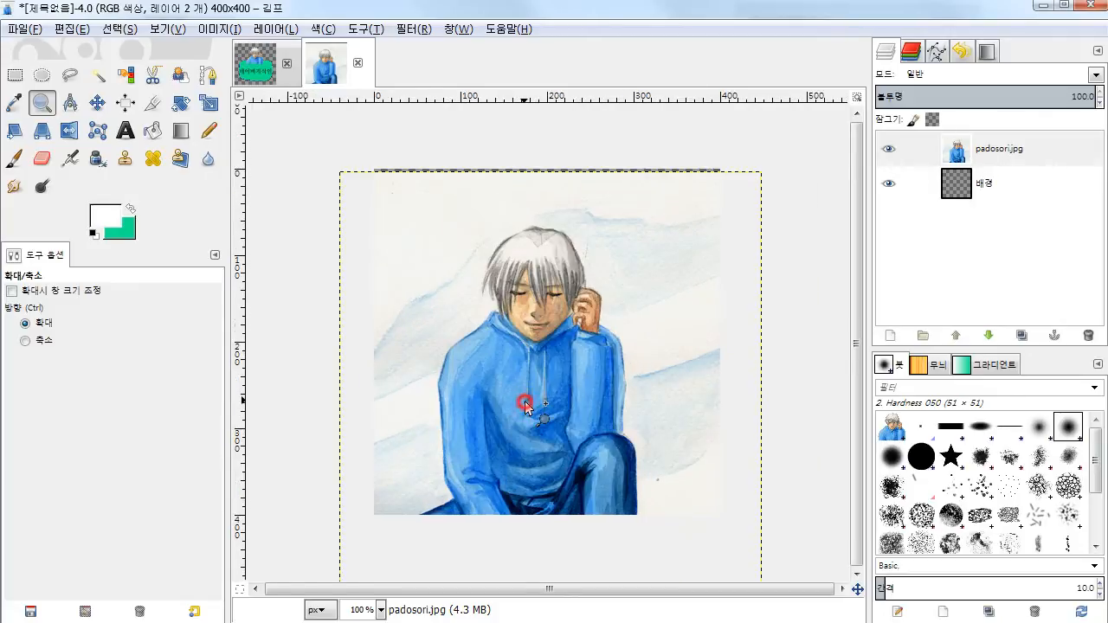
pyautogui.click(525, 401)
pyautogui.click(524, 401)
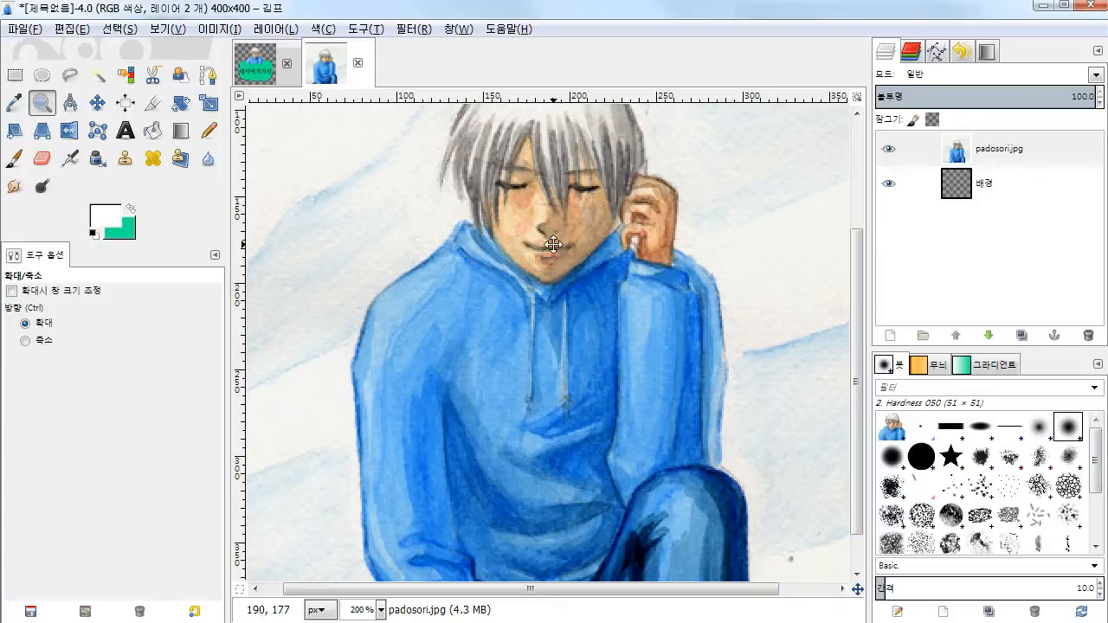
pyautogui.moveTo(553, 245); pyautogui.dragTo(551, 345)
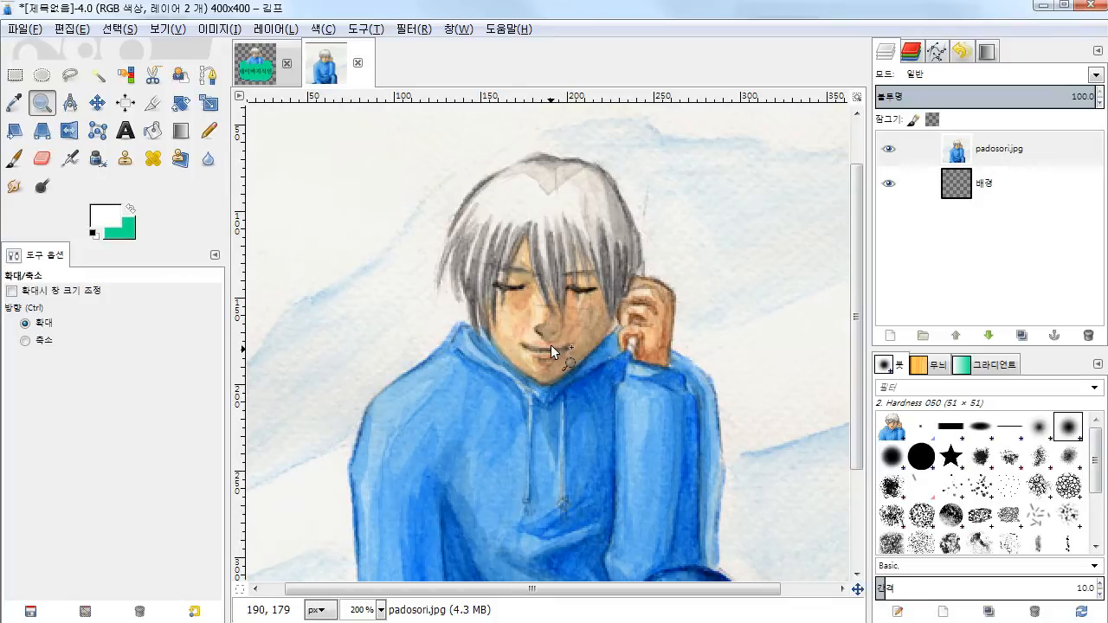
# - Trace a new path with anchor points up the left-hand sleeve, over the shoulder and along the hood to the hair
pyautogui.click(202, 81)
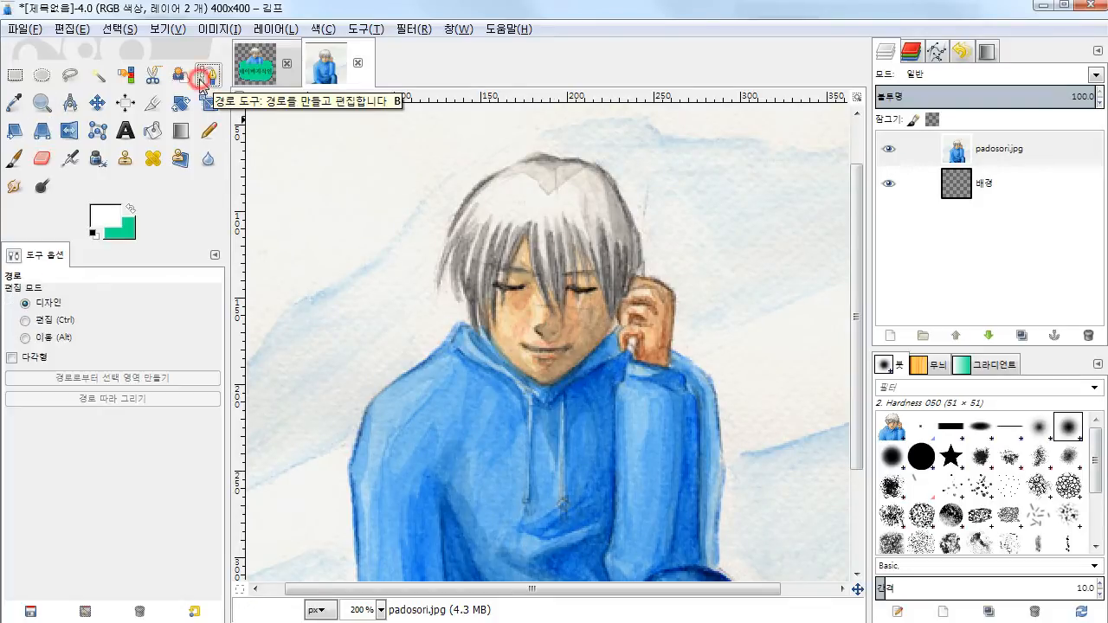
pyautogui.click(355, 553)
pyautogui.click(348, 469)
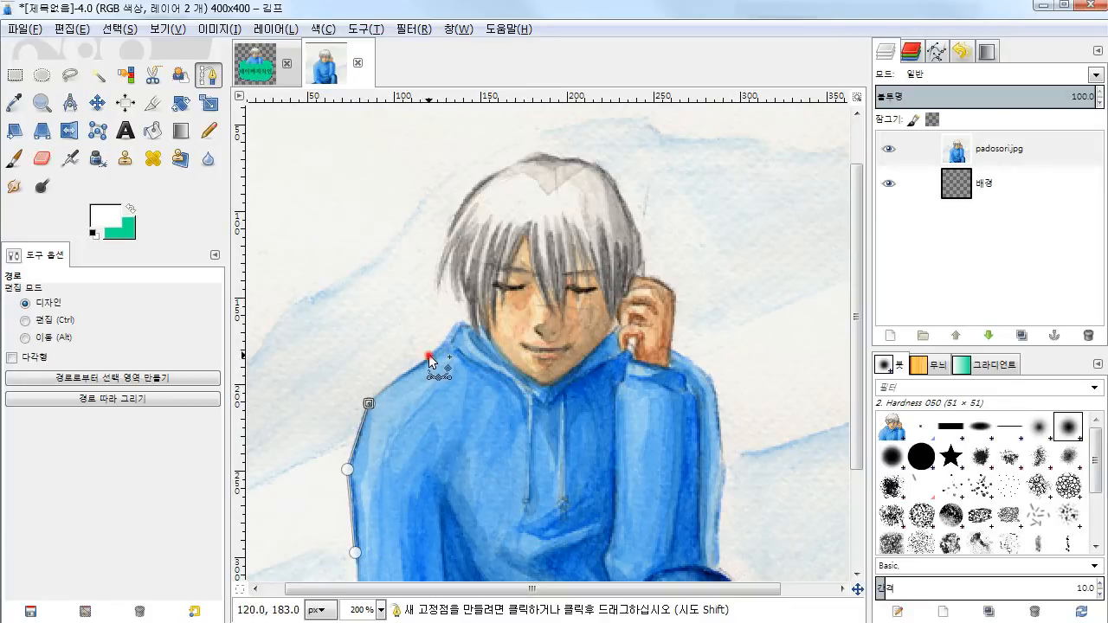
pyautogui.moveTo(429, 354); pyautogui.dragTo(468, 330)
pyautogui.click(456, 321)
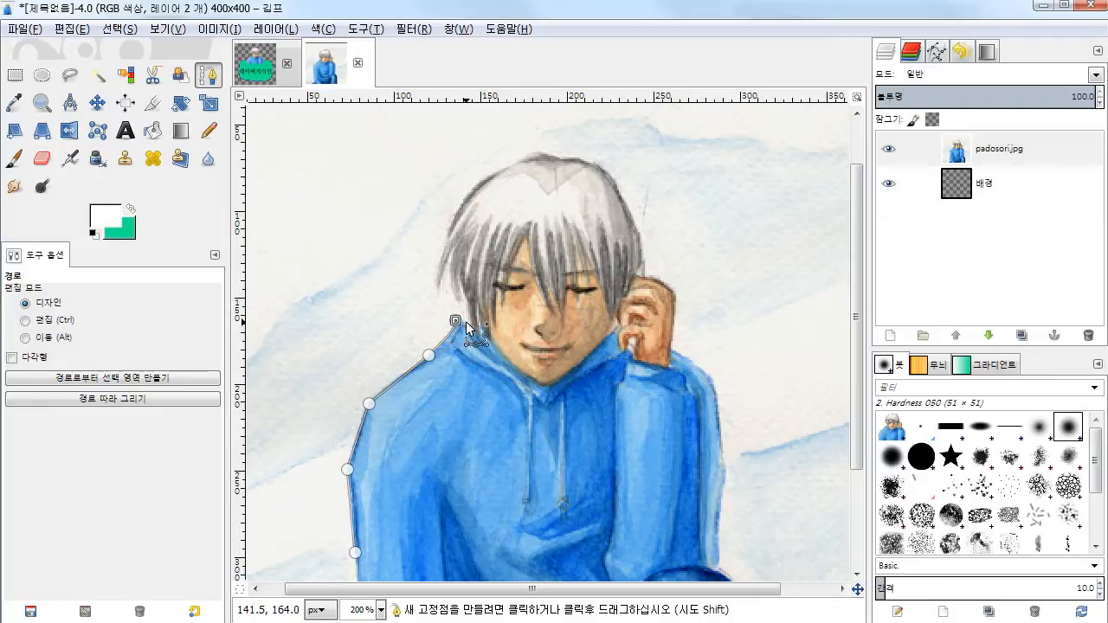
pyautogui.click(473, 323)
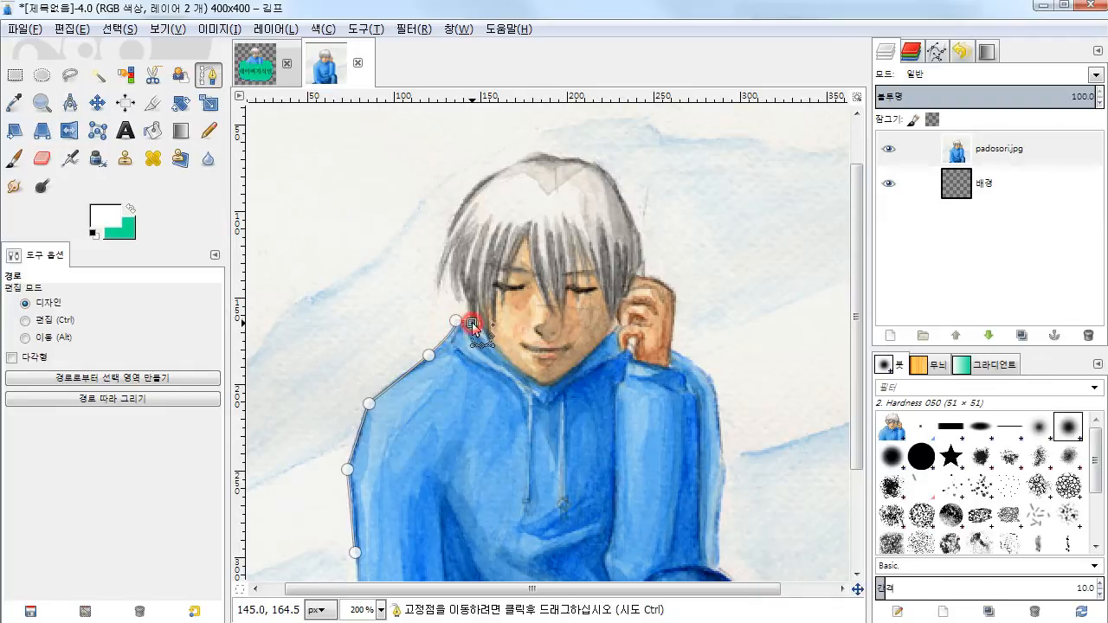
# - Continue the path around the hair tips on the left side of the head and curve it up to the crown
pyautogui.click(451, 277)
pyautogui.moveTo(452, 275); pyautogui.dragTo(454, 274)
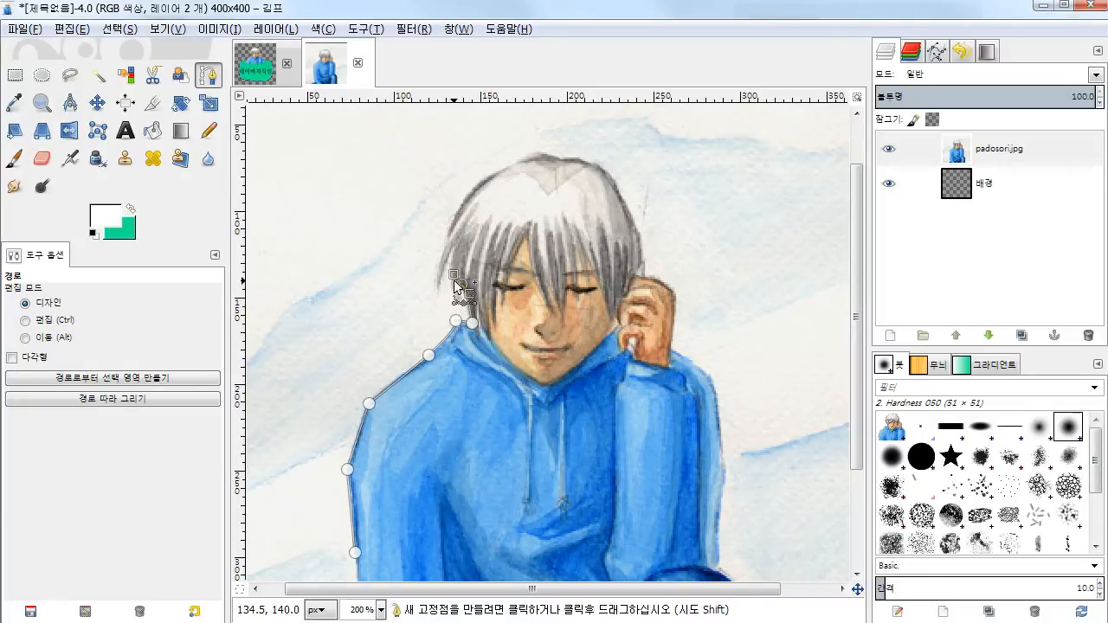
pyautogui.moveTo(461, 300); pyautogui.dragTo(466, 302)
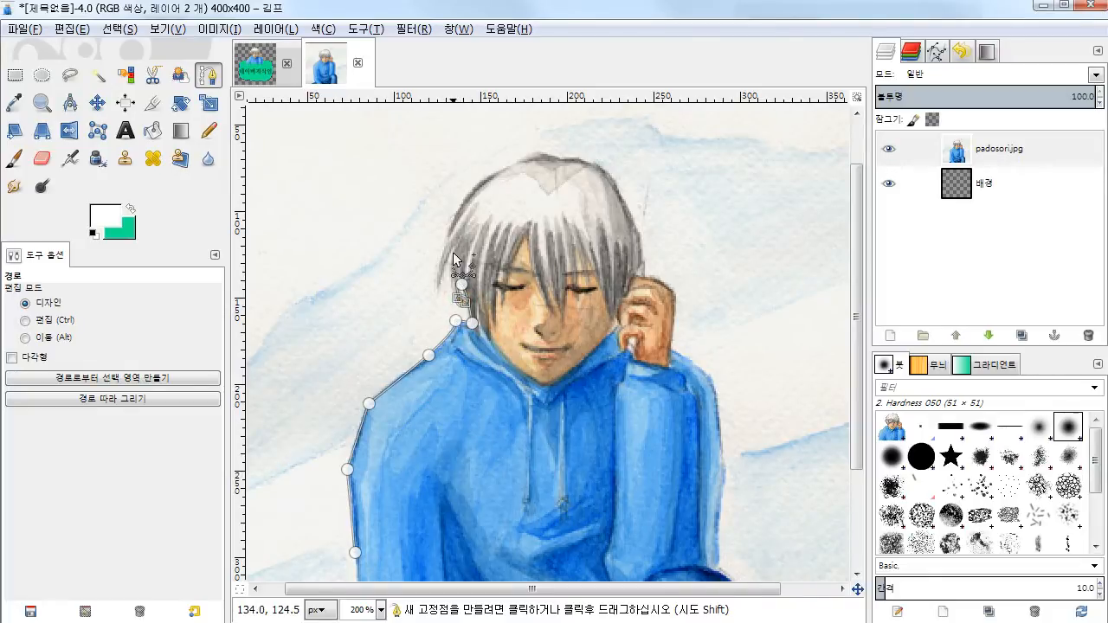
pyautogui.moveTo(453, 252); pyautogui.dragTo(462, 216)
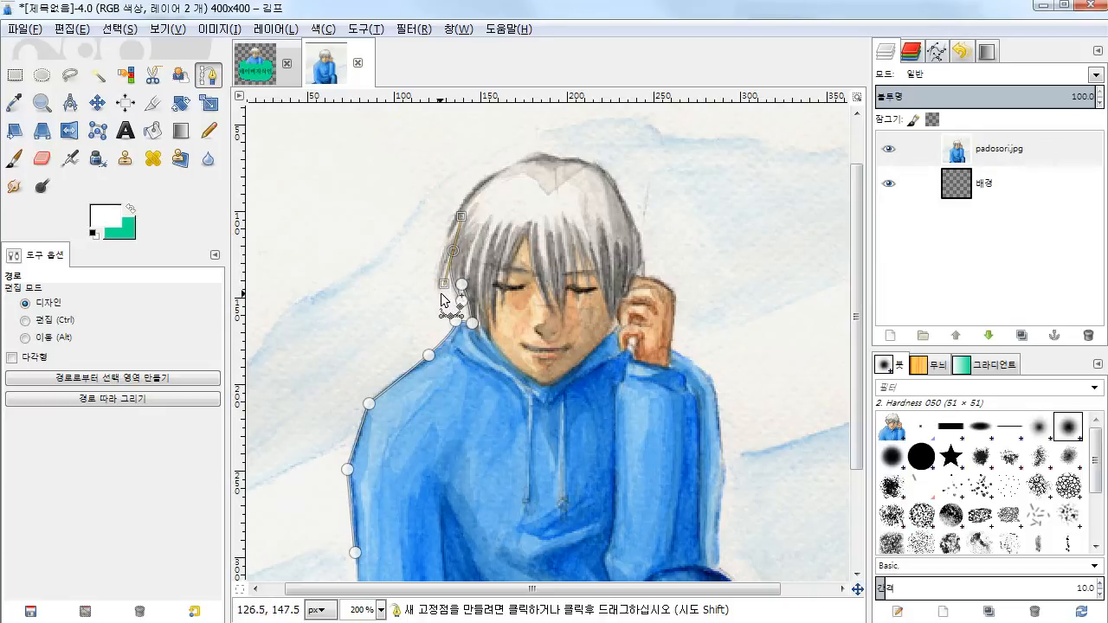
pyautogui.moveTo(442, 294); pyautogui.dragTo(443, 300)
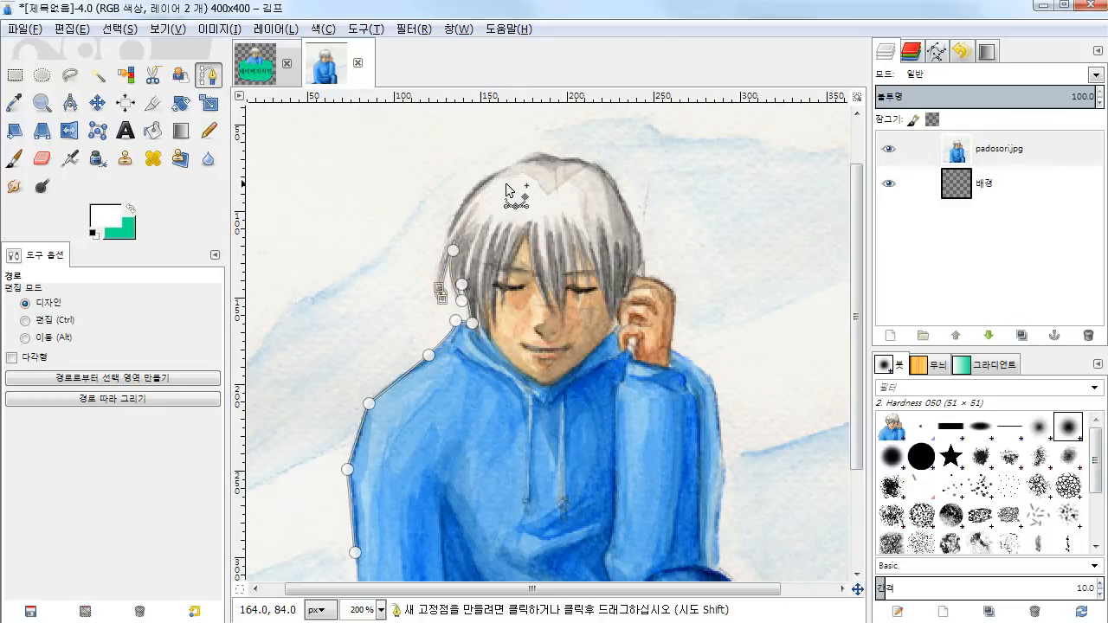
pyautogui.moveTo(552, 156); pyautogui.dragTo(679, 153)
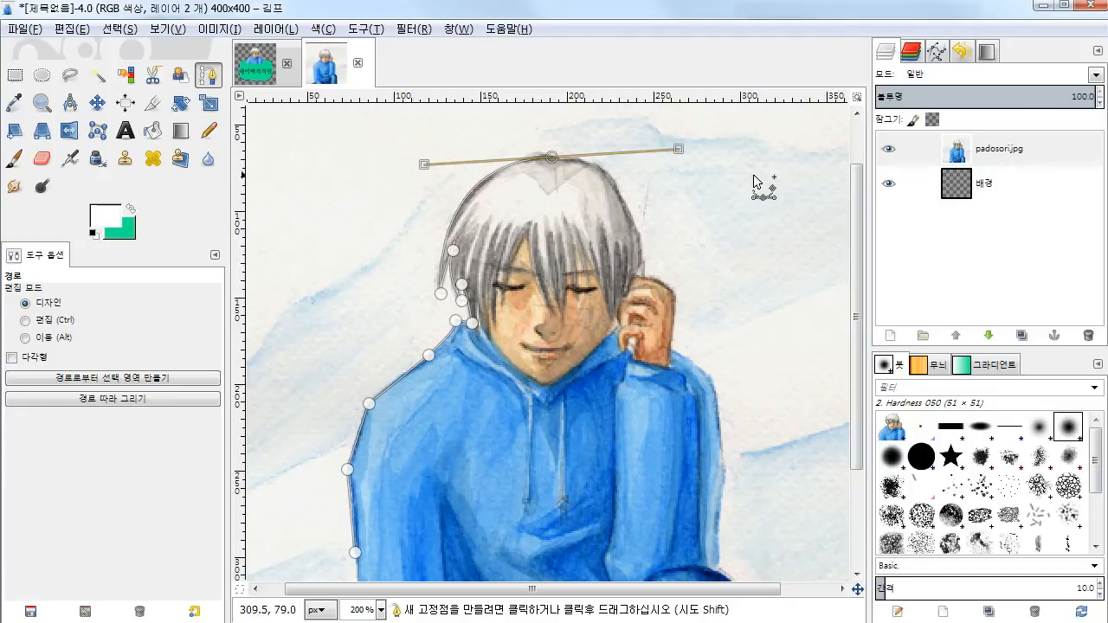
# - Curve the path from the crown down the right side of the hair to an anchor above the raised hand, adjusting the handles to the outline
pyautogui.moveTo(688, 154); pyautogui.dragTo(589, 145)
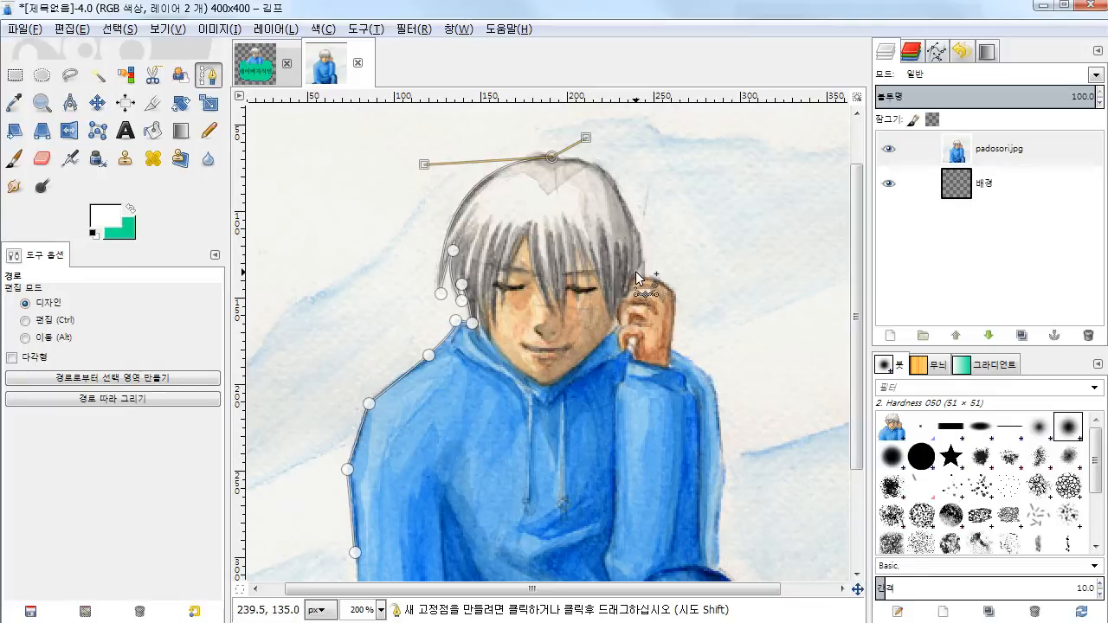
pyautogui.moveTo(638, 271); pyautogui.dragTo(621, 327)
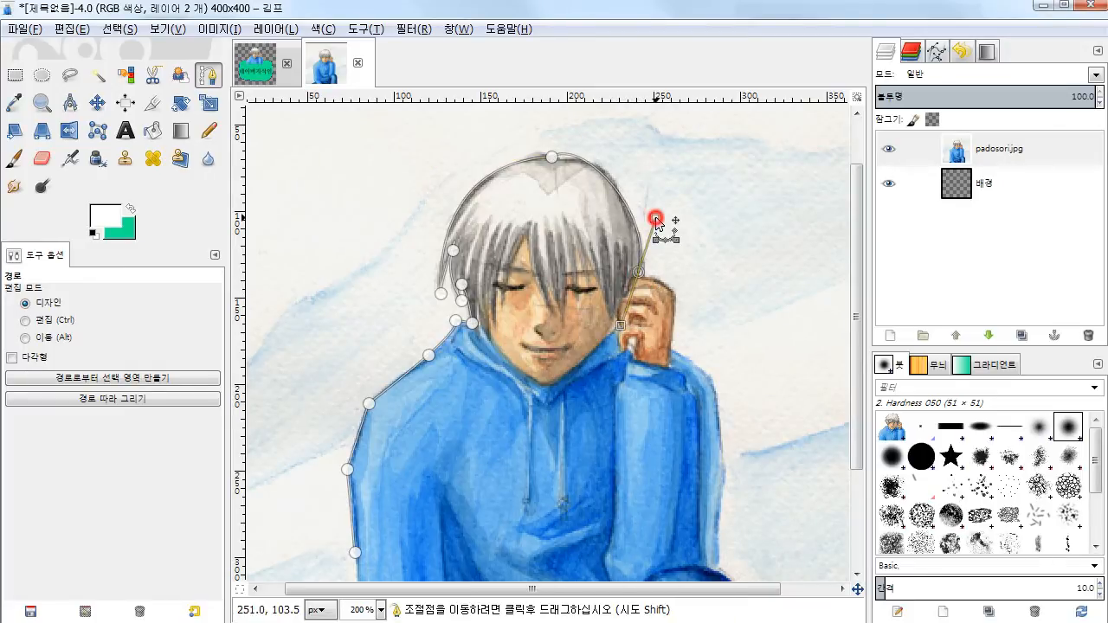
pyautogui.moveTo(656, 217)
pyautogui.mouseDown()
pyautogui.moveTo(649, 180)
pyautogui.moveTo(703, 169)
pyautogui.moveTo(660, 185)
pyautogui.moveTo(663, 197)
pyautogui.moveTo(775, 182)
pyautogui.moveTo(645, 186)
pyautogui.moveTo(544, 246)
pyautogui.moveTo(655, 235)
pyautogui.moveTo(656, 224)
pyautogui.mouseUp()
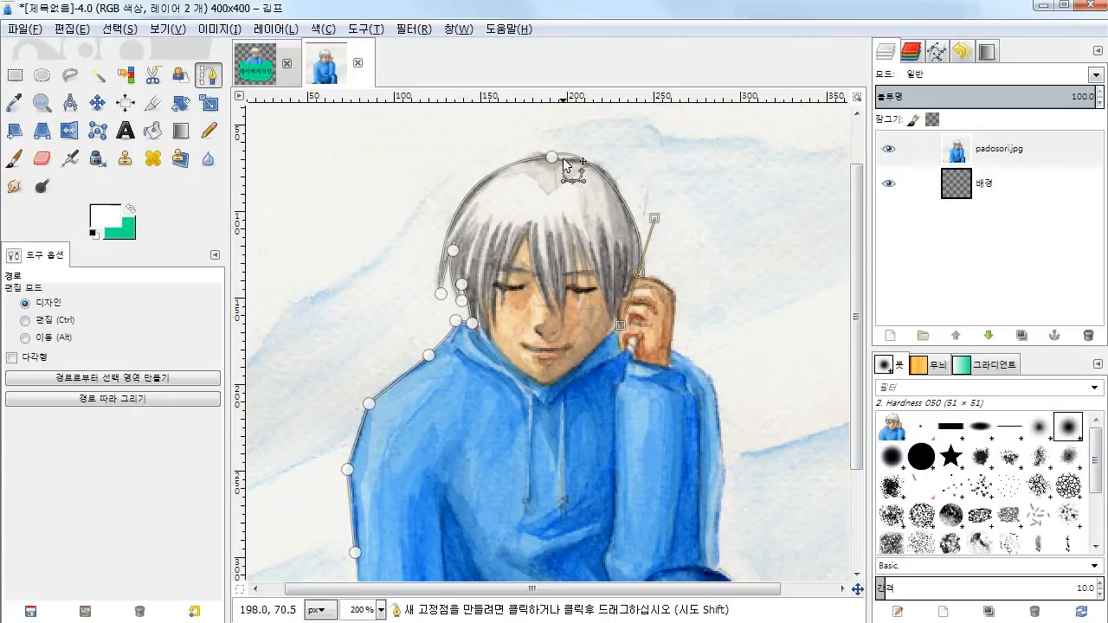
pyautogui.moveTo(555, 157); pyautogui.dragTo(605, 150)
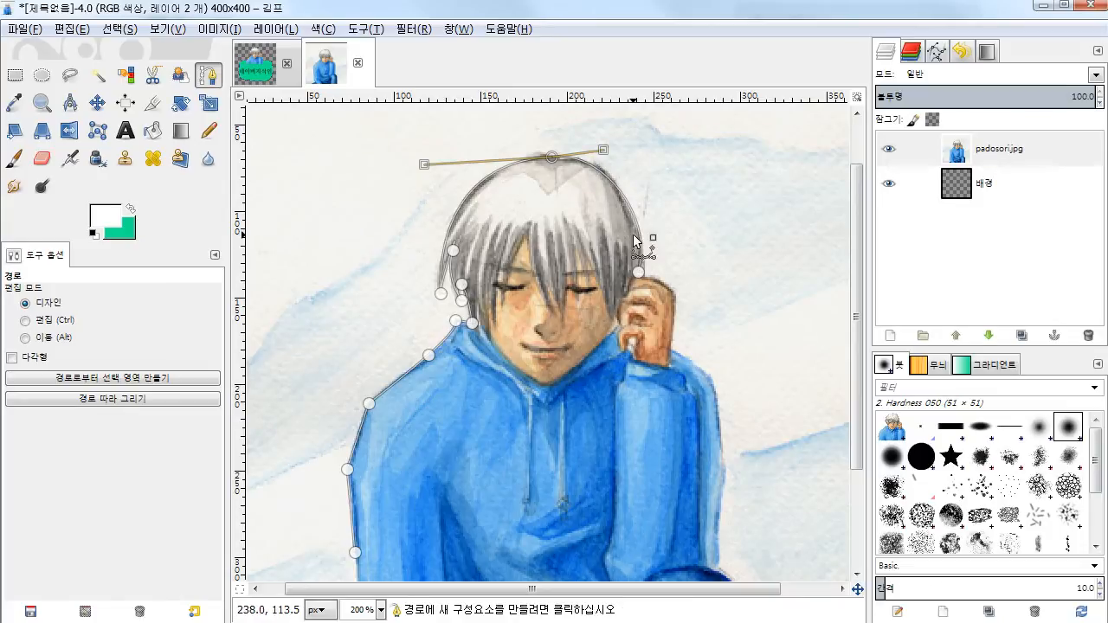
pyautogui.click(639, 270)
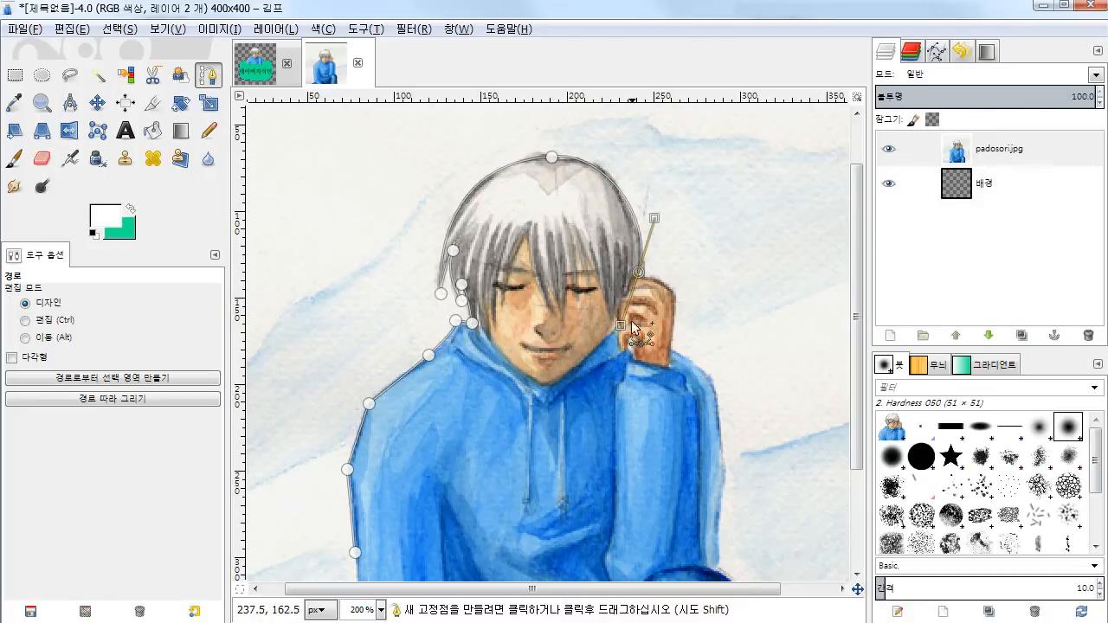
# - Continue the path with anchor points around the raised hand and down the outer edge of the right-hand sleeve
pyautogui.moveTo(622, 327); pyautogui.dragTo(661, 277)
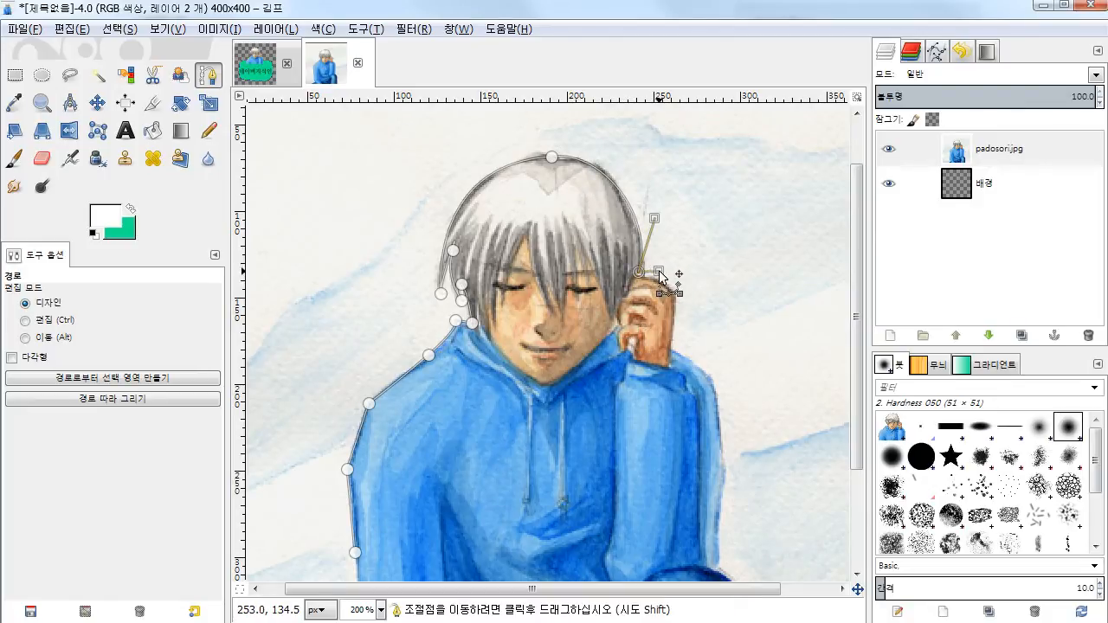
pyautogui.click(672, 295)
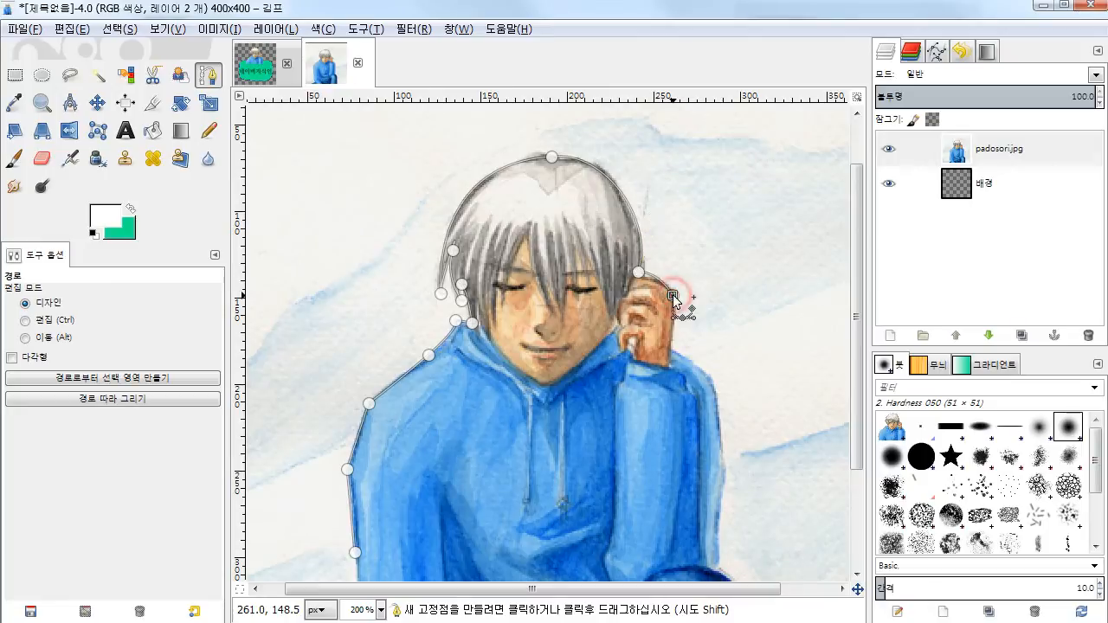
pyautogui.click(671, 350)
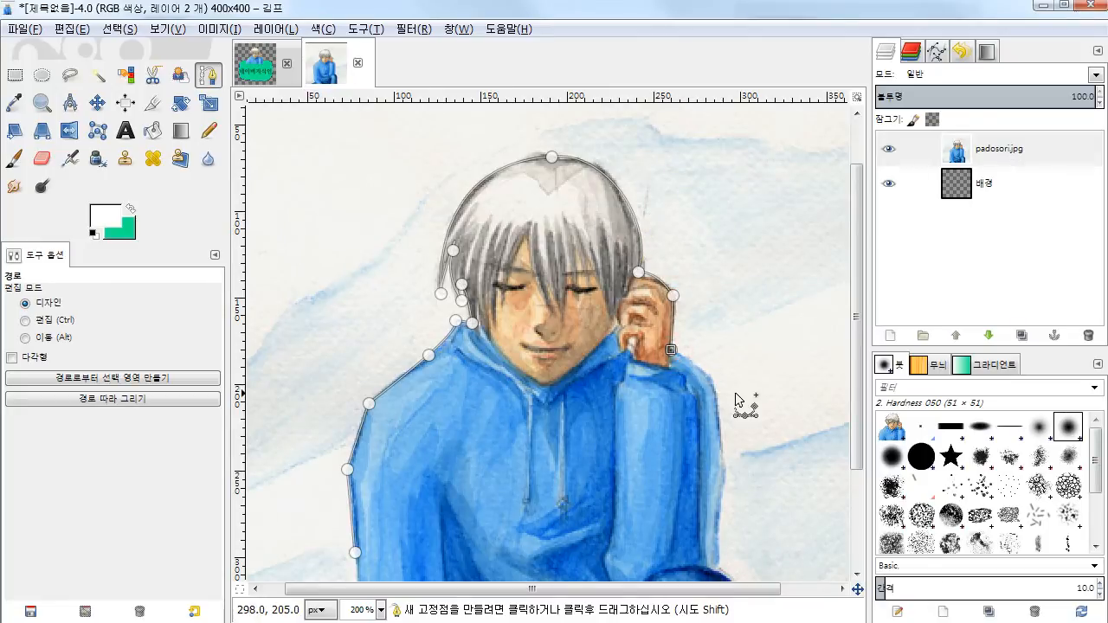
pyautogui.click(706, 376)
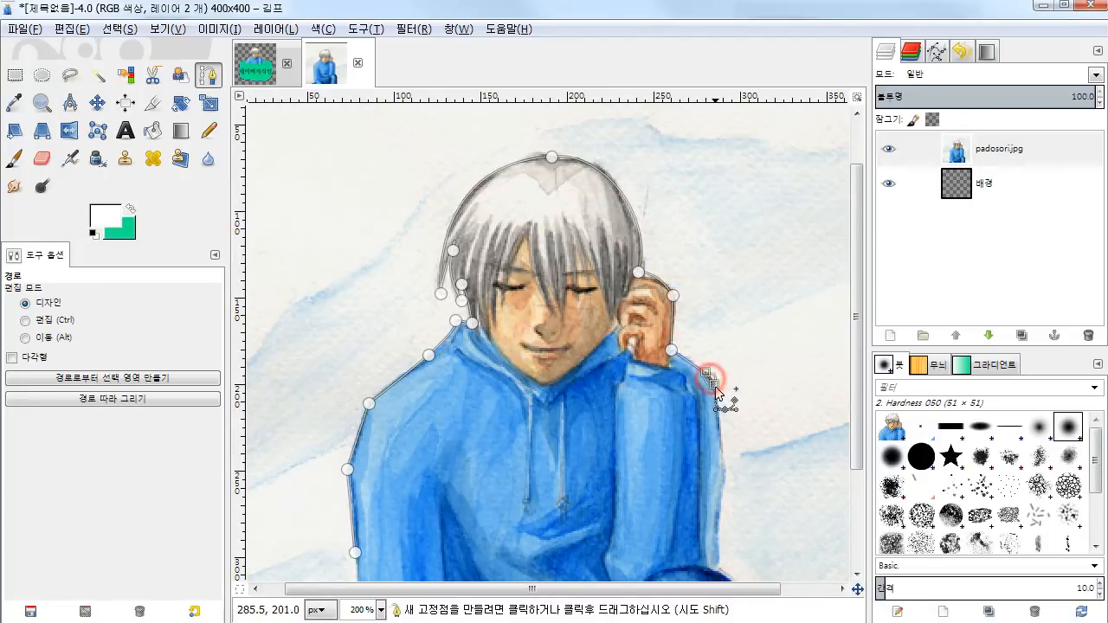
pyautogui.click(725, 470)
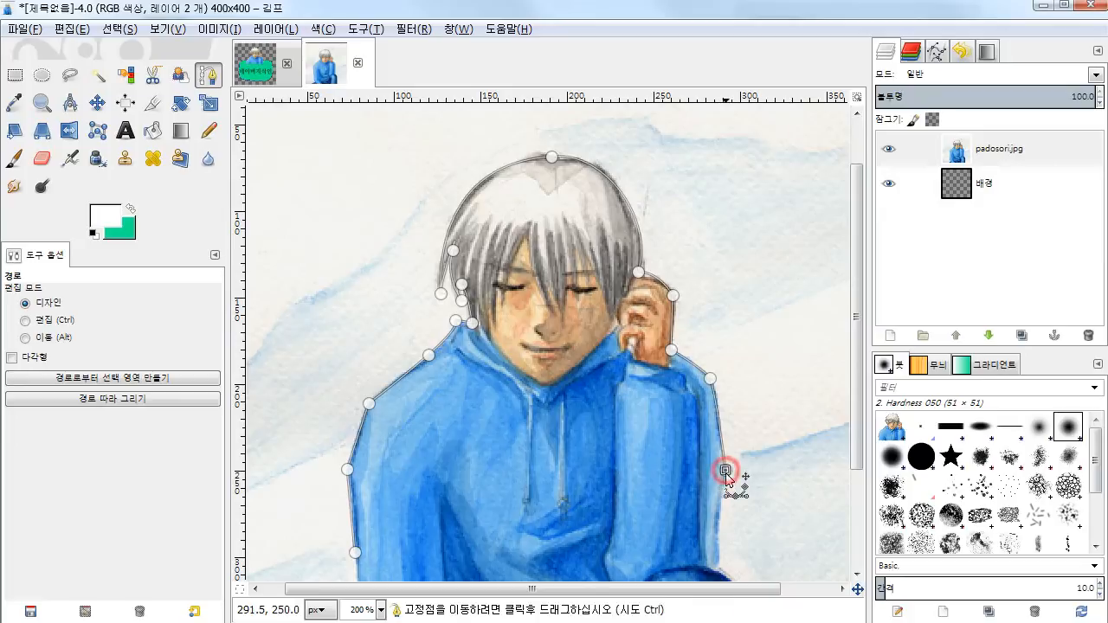
pyautogui.click(717, 535)
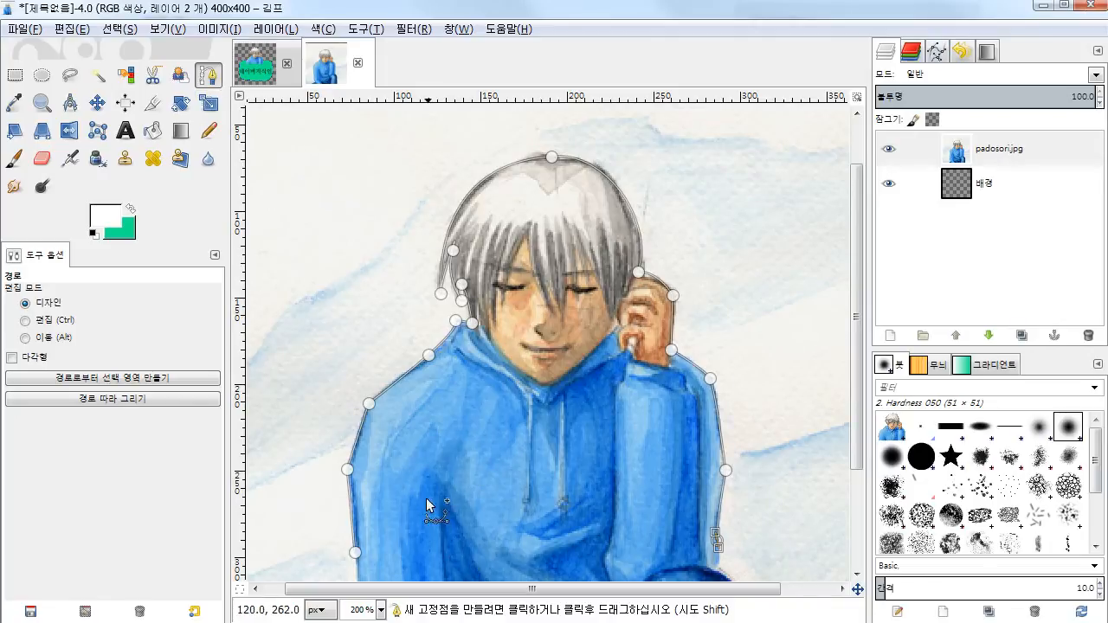
pyautogui.click(355, 551)
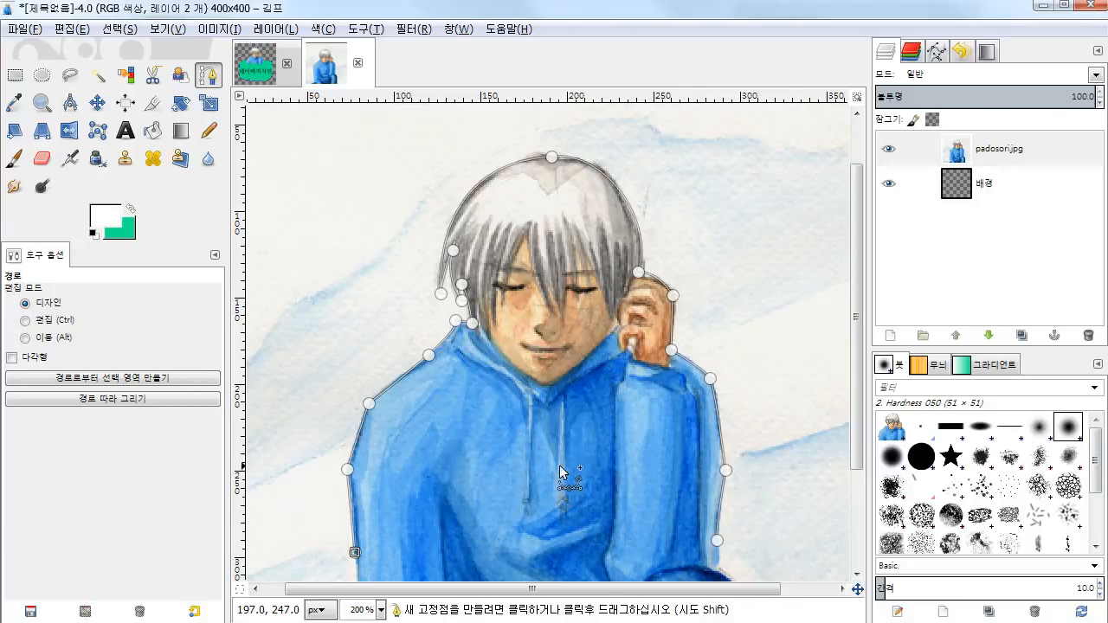
# - Lower the path's end on the right-hand sleeve to the level of the starting anchor and create a selection from the path
pyautogui.moveTo(559, 472); pyautogui.dragTo(552, 441)
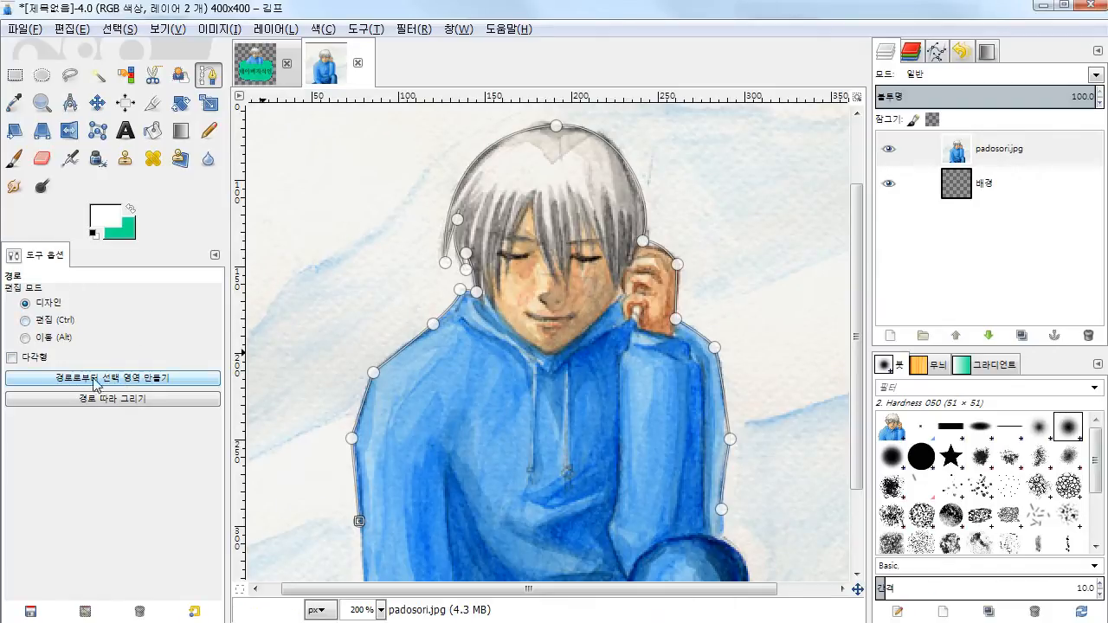
pyautogui.click(146, 380)
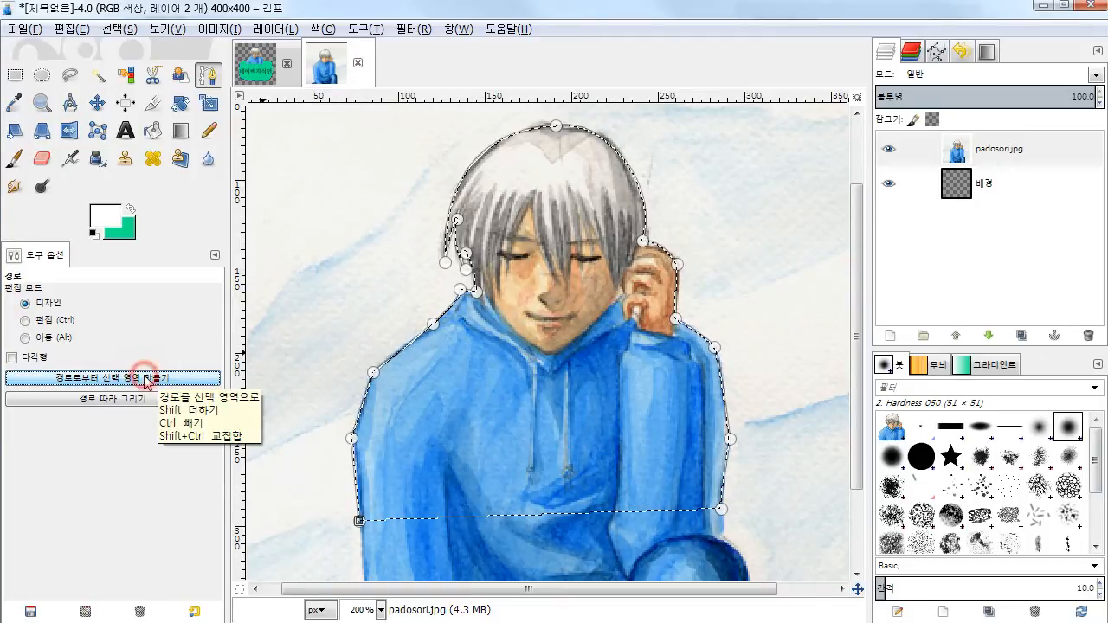
pyautogui.click(720, 511)
pyautogui.moveTo(720, 518); pyautogui.dragTo(725, 522)
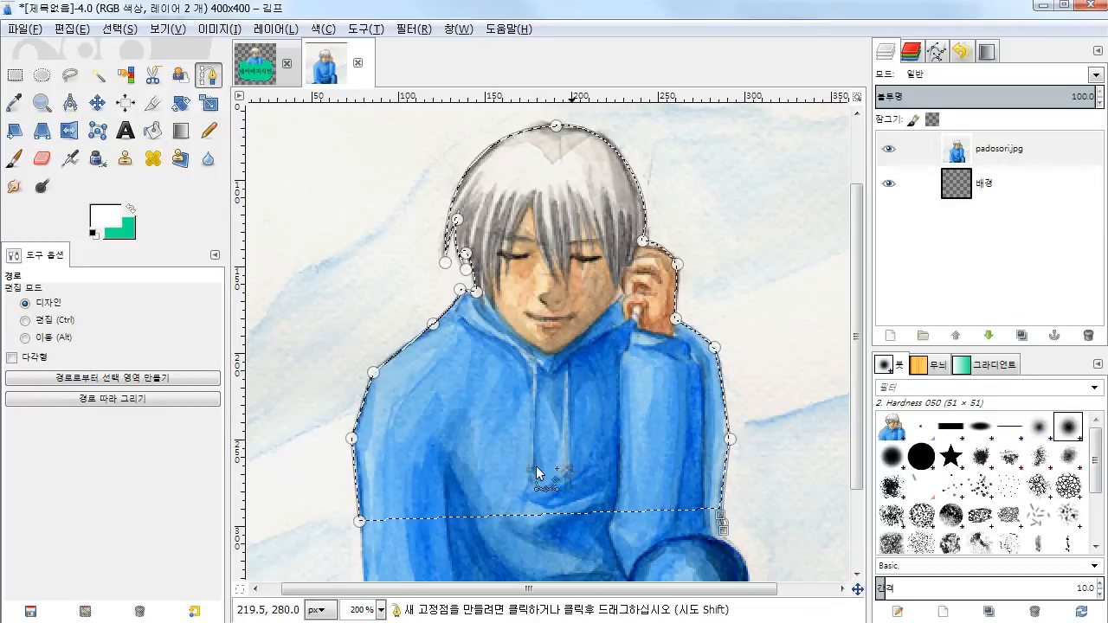
pyautogui.click(154, 377)
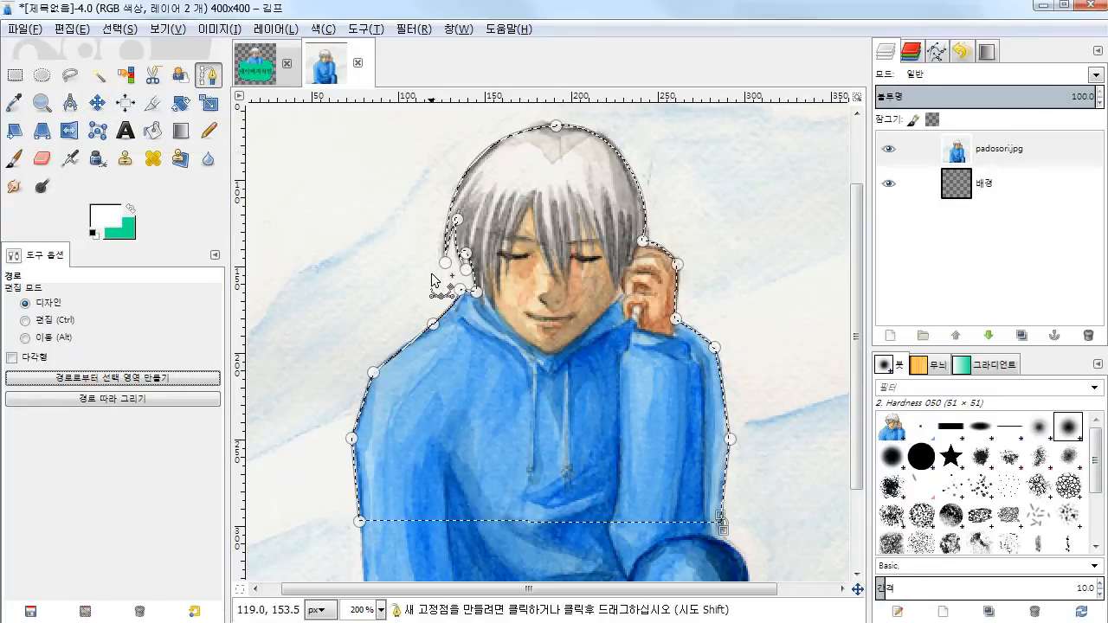
# - Copy the selected figure from the padosori.jpg layer
pyautogui.rightClick(552, 312)
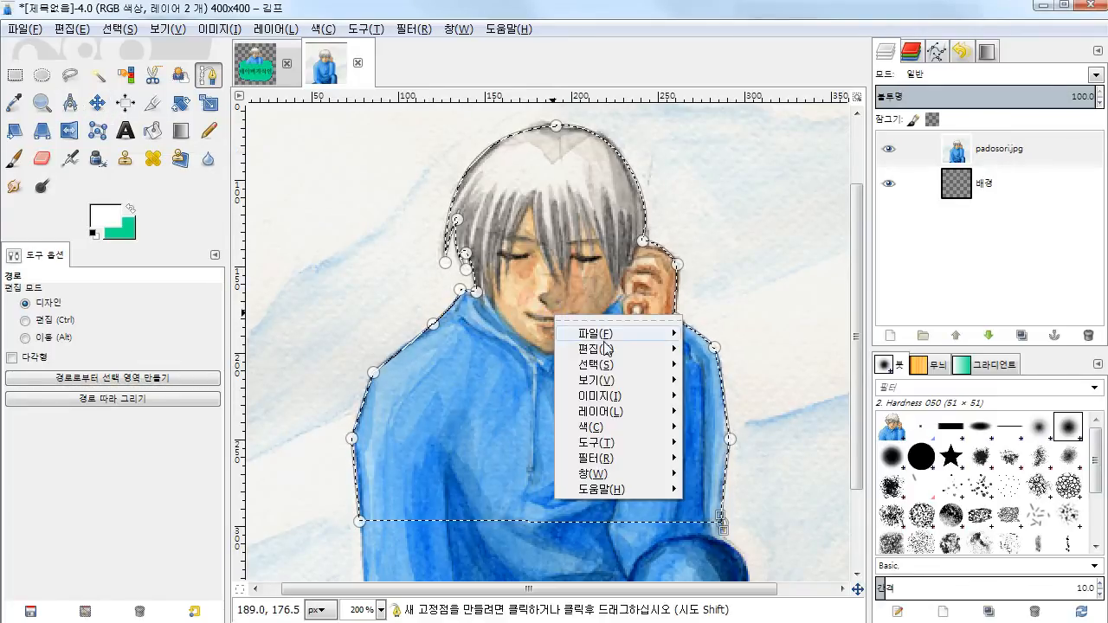
pyautogui.moveTo(611, 350)
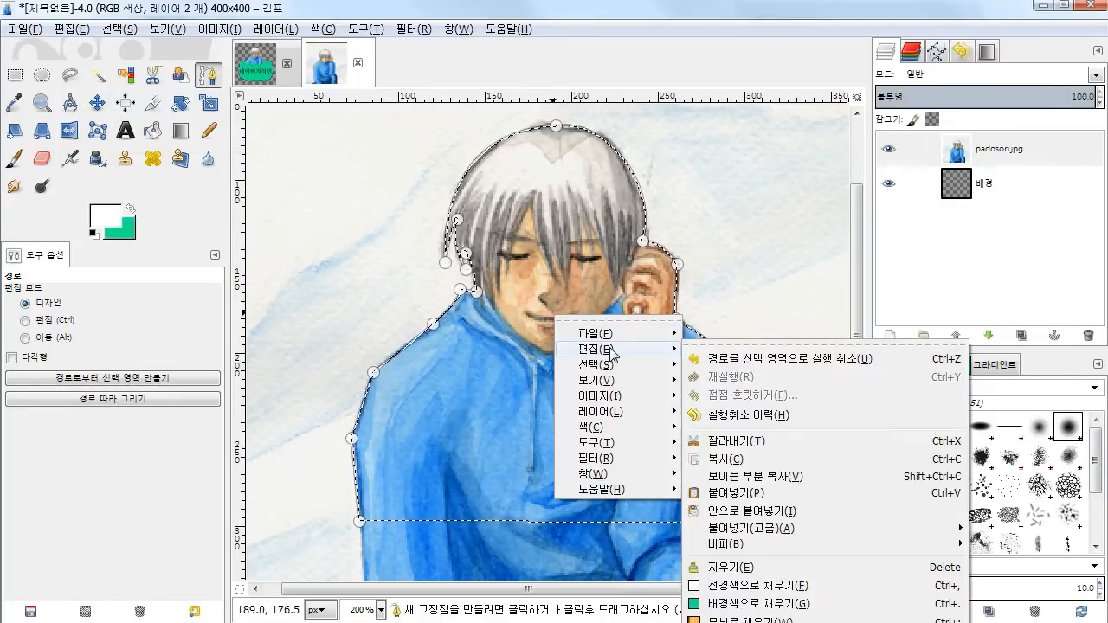
pyautogui.click(732, 463)
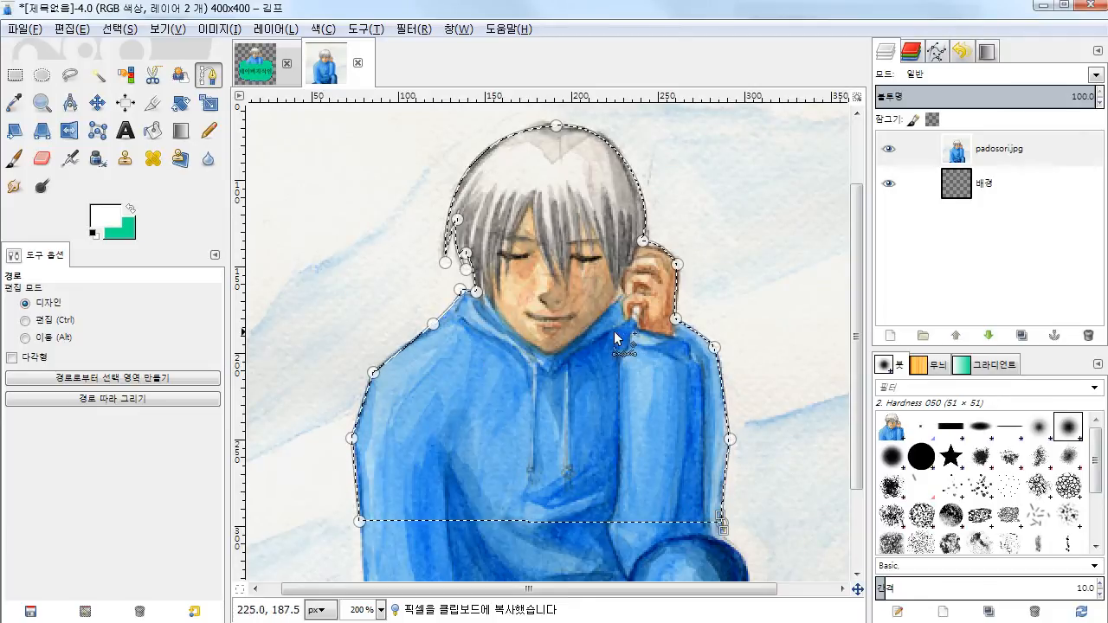
# - Try pasting the copied figure as a floating selection over the padosori.jpg layer
pyautogui.rightClick(544, 282)
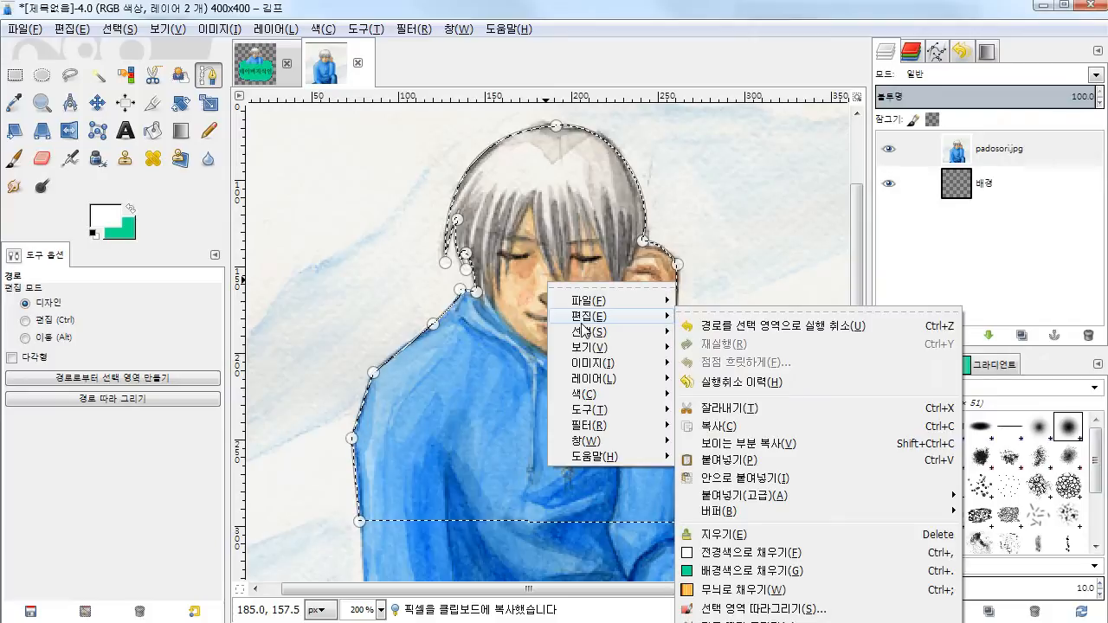
pyautogui.click(502, 336)
pyautogui.rightClick(533, 301)
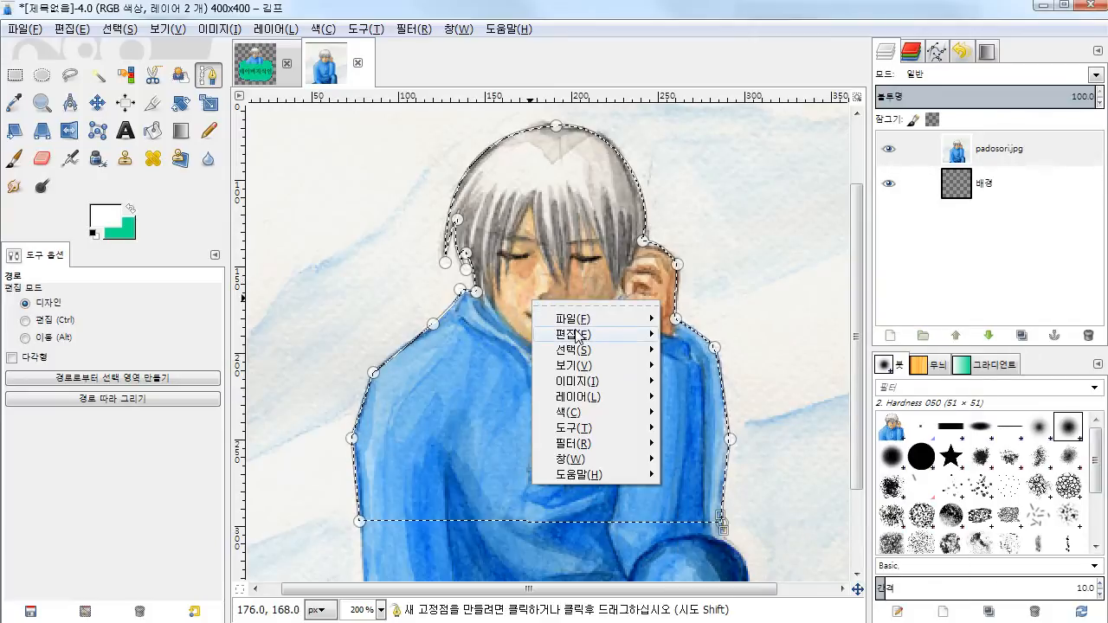
pyautogui.moveTo(579, 336)
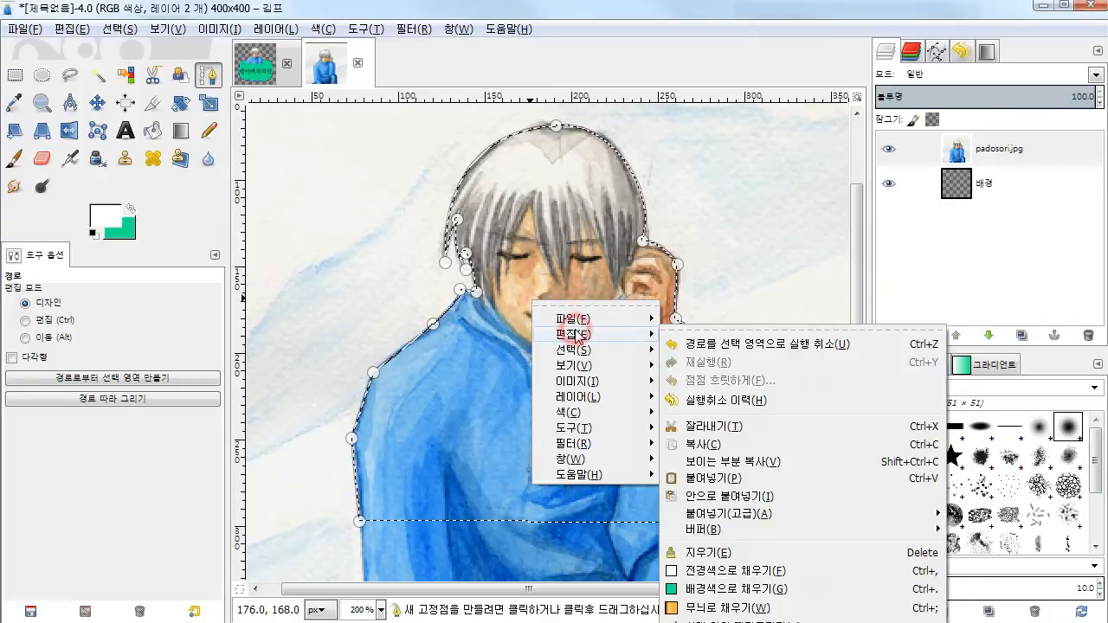
pyautogui.click(703, 478)
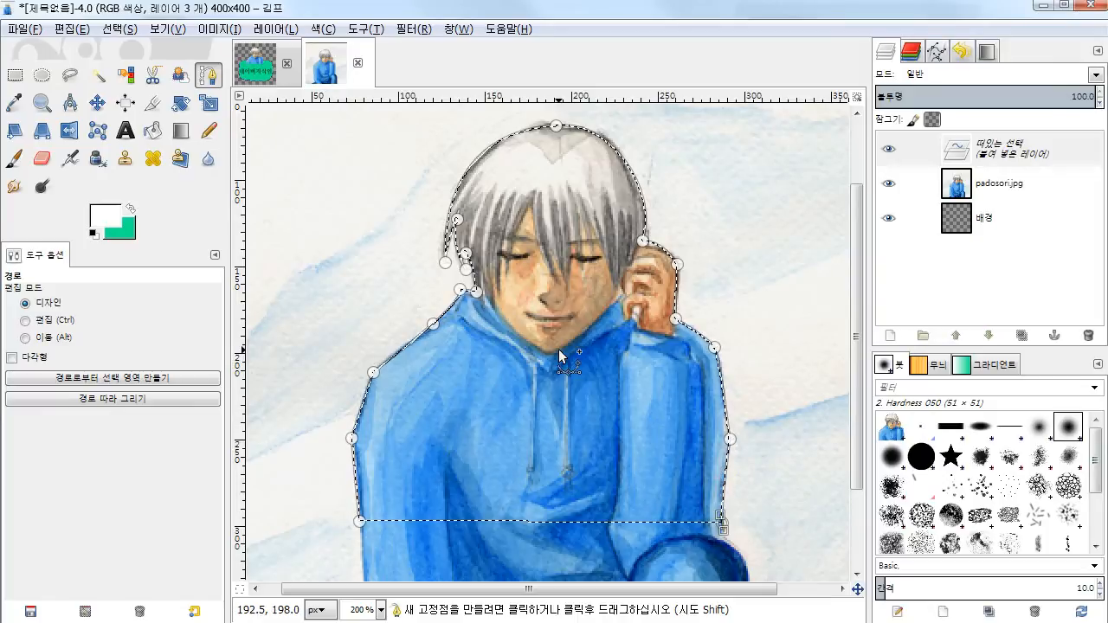
pyautogui.hotkey('ctrl', 'h')
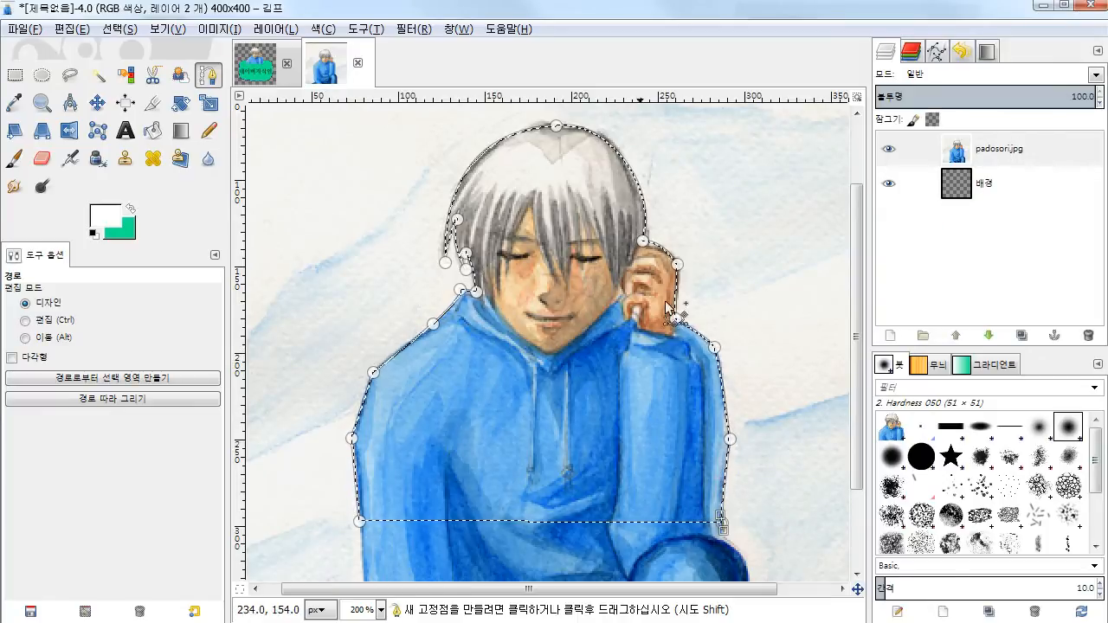
# - Add a new 400 × 400 px layer with transparent fill above the padosori.jpg layer
pyautogui.click(892, 335)
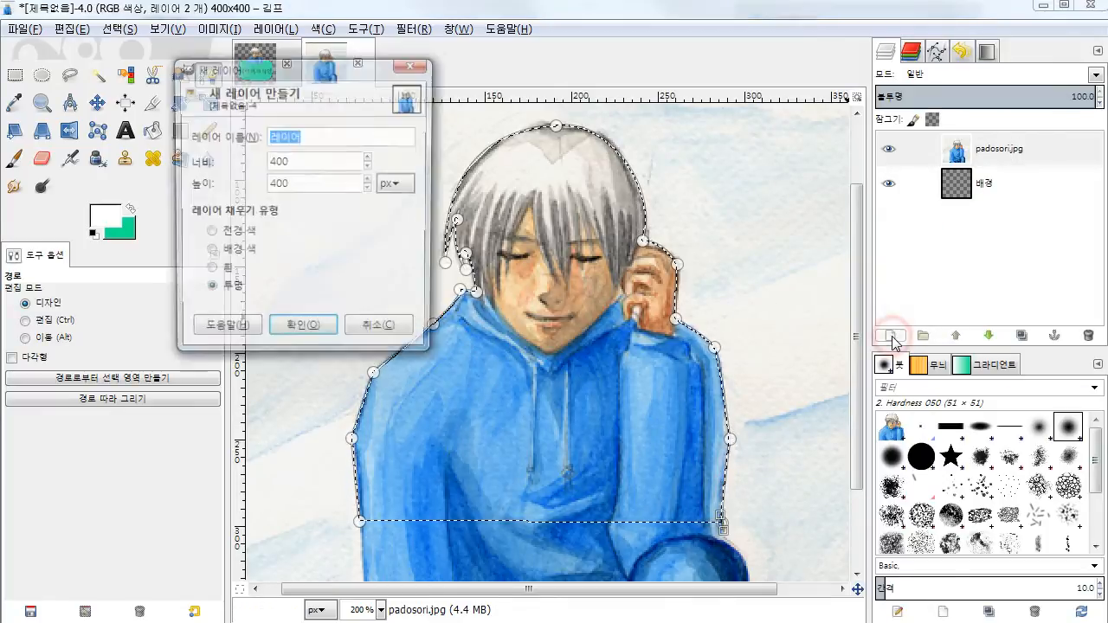
pyautogui.moveTo(301, 63); pyautogui.dragTo(470, 132)
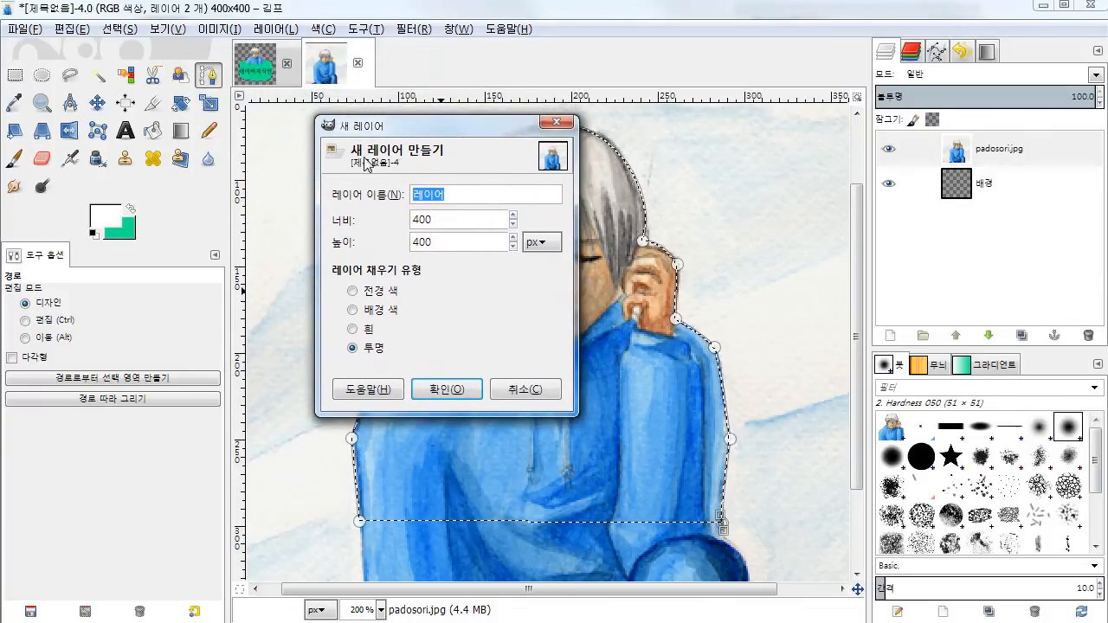
pyautogui.click(450, 218)
pyautogui.click(442, 242)
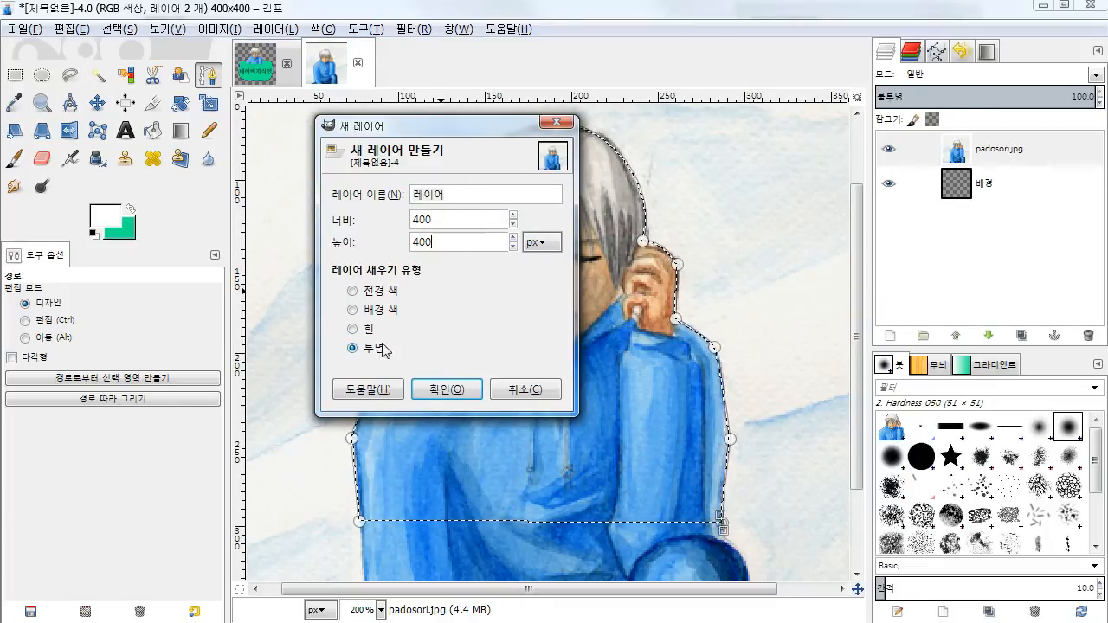
pyautogui.click(442, 392)
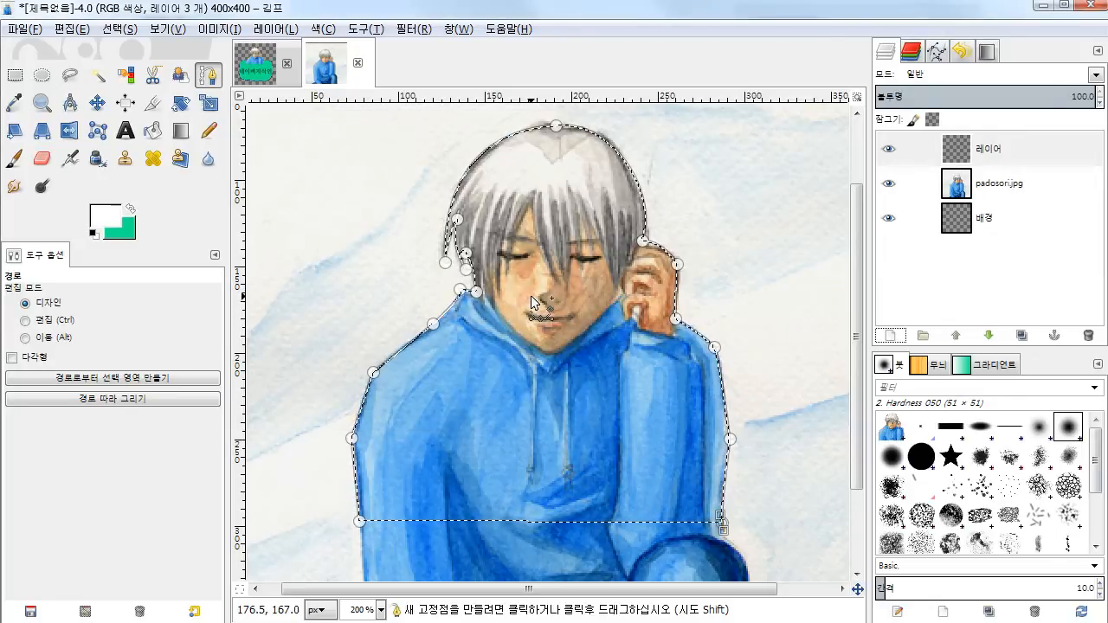
# - Paste the copied figure as a floating selection above the new transparent layer
pyautogui.rightClick(524, 278)
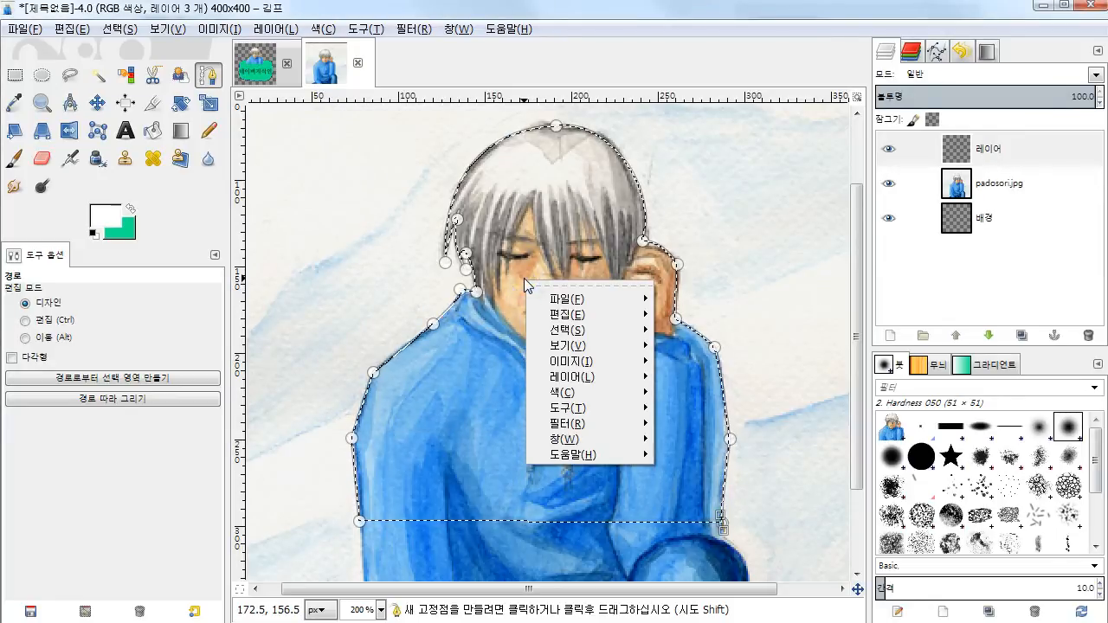
pyautogui.moveTo(605, 312)
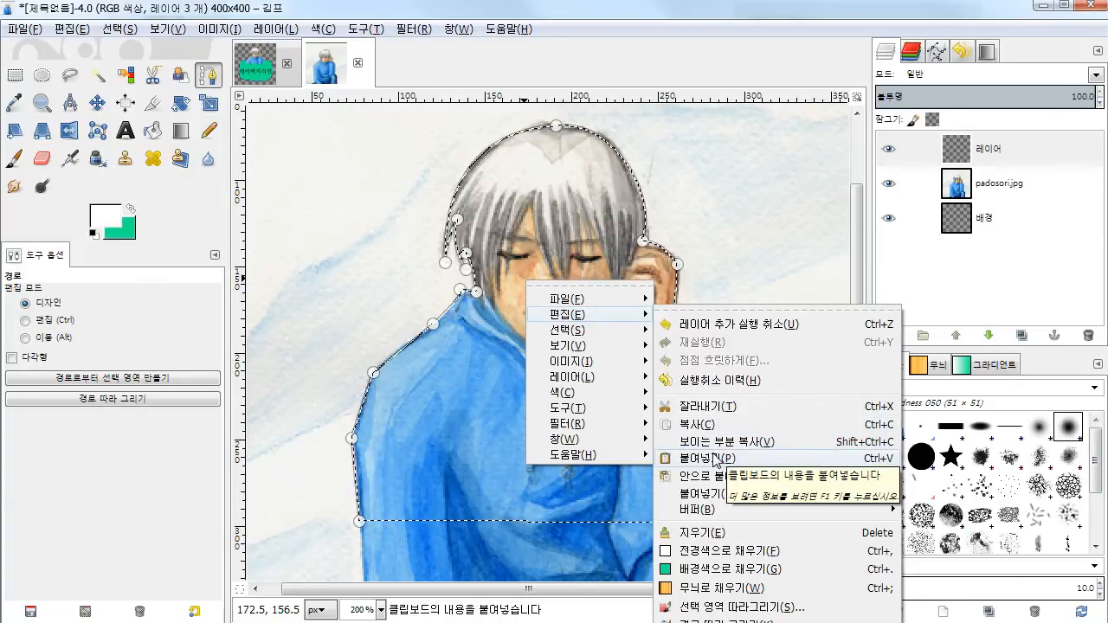
pyautogui.click(713, 458)
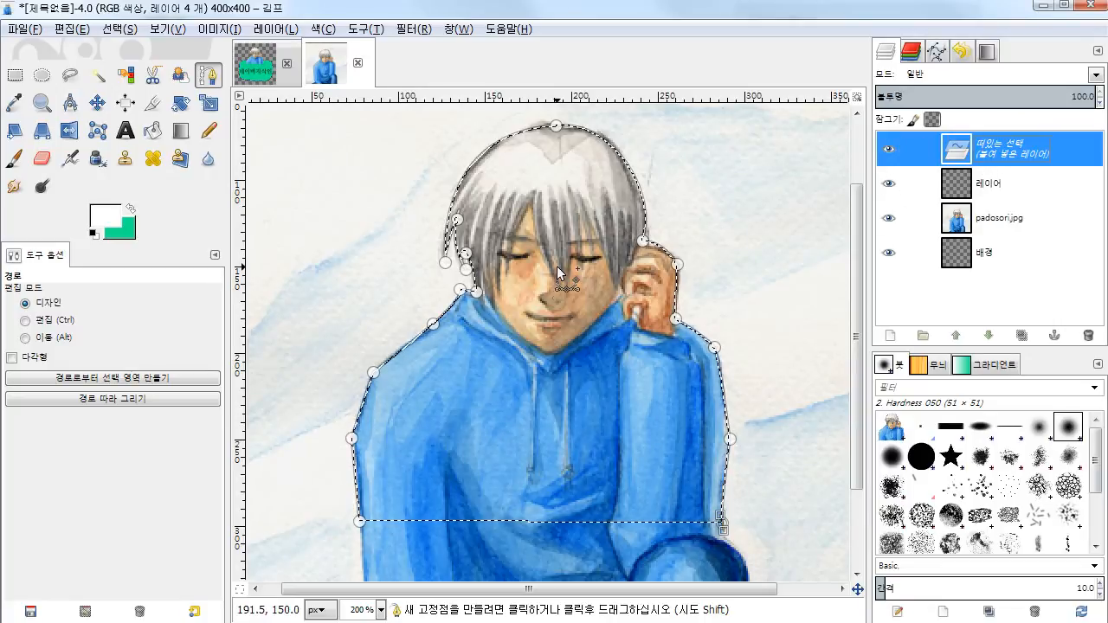
pyautogui.press('F2')
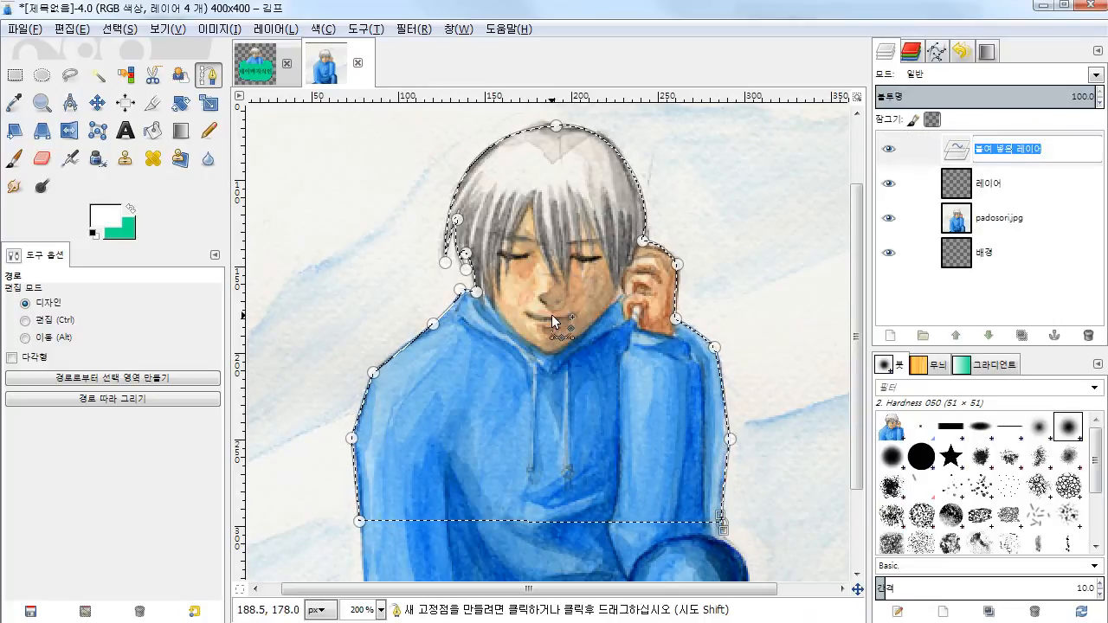
pyautogui.press('Escape')
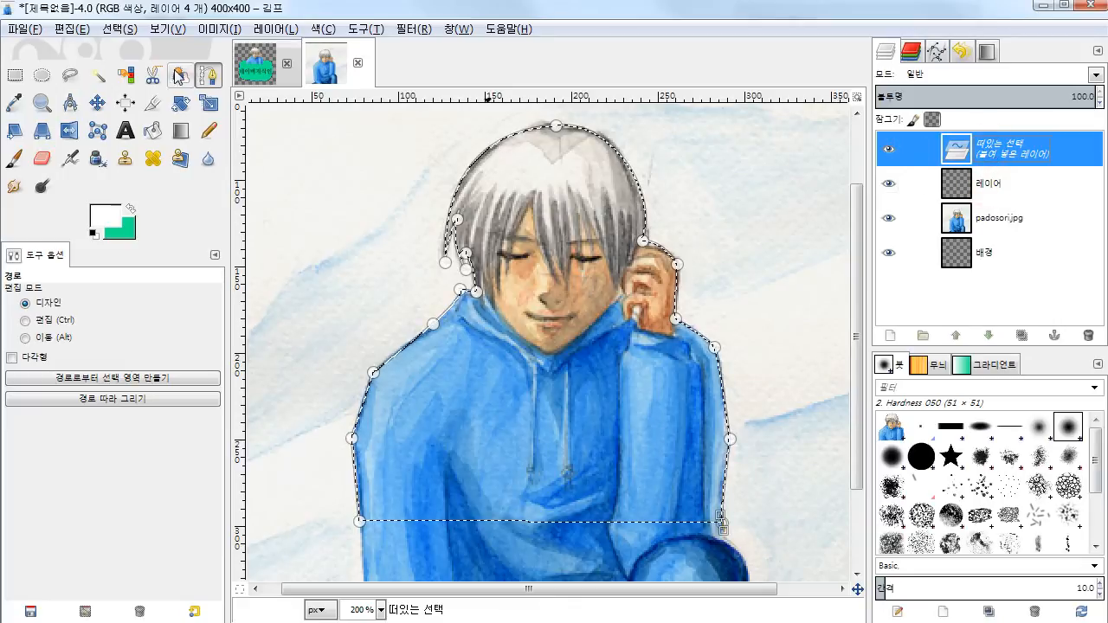
# - Anchor the floating figure selection onto the new transparent layer
pyautogui.click(97, 104)
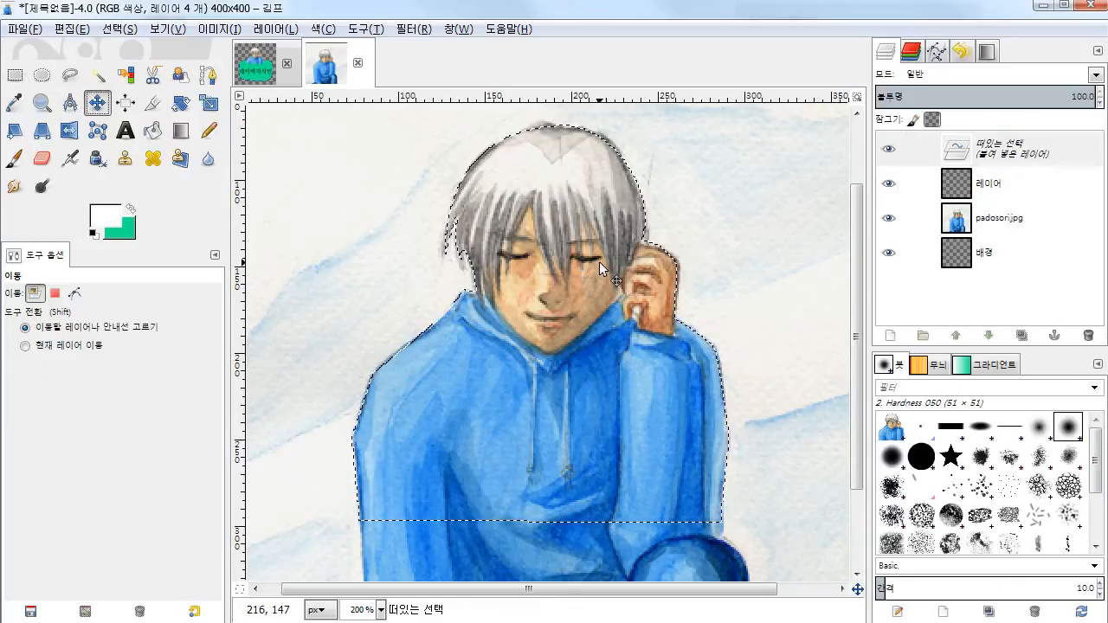
pyautogui.click(18, 76)
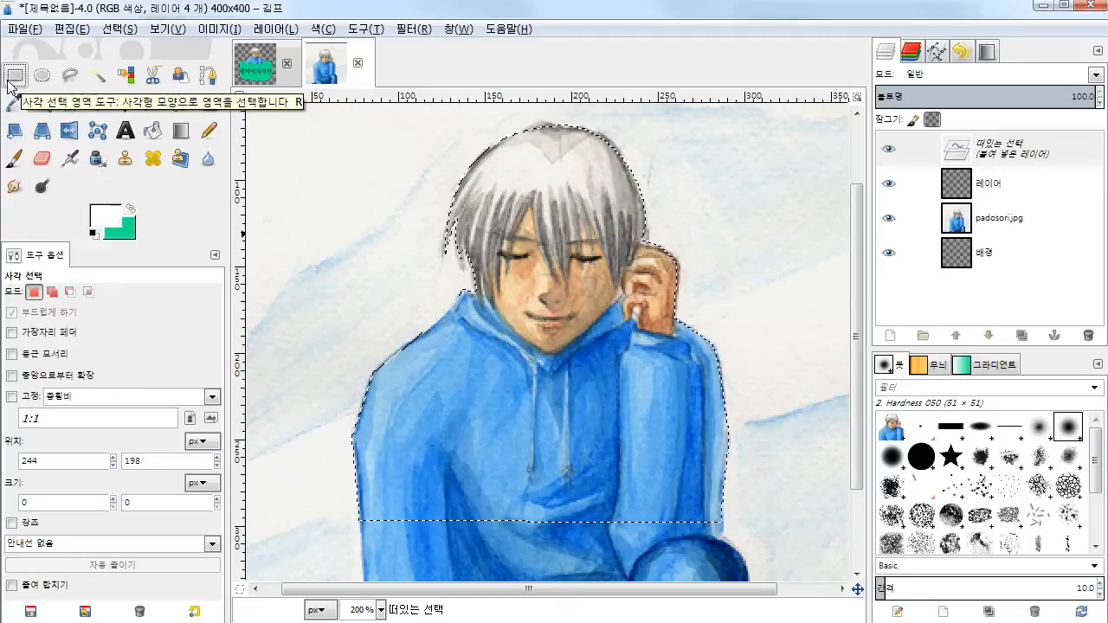
pyautogui.click(331, 263)
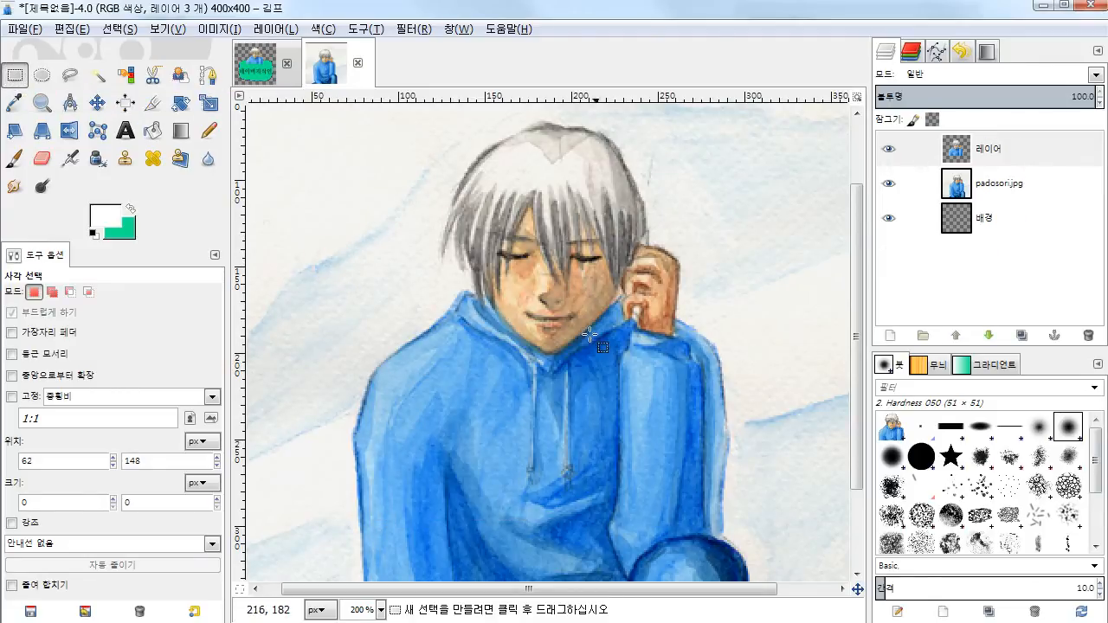
# - Hide the padosori.jpg layer to check the cut-out figure against the transparent background
pyautogui.click(983, 183)
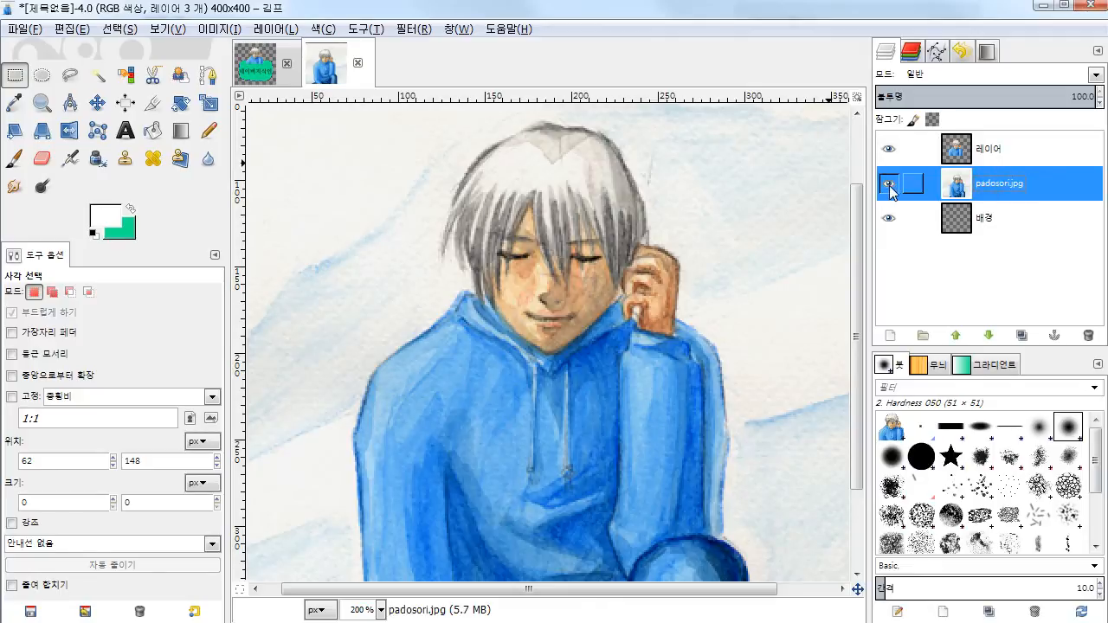
pyautogui.click(987, 156)
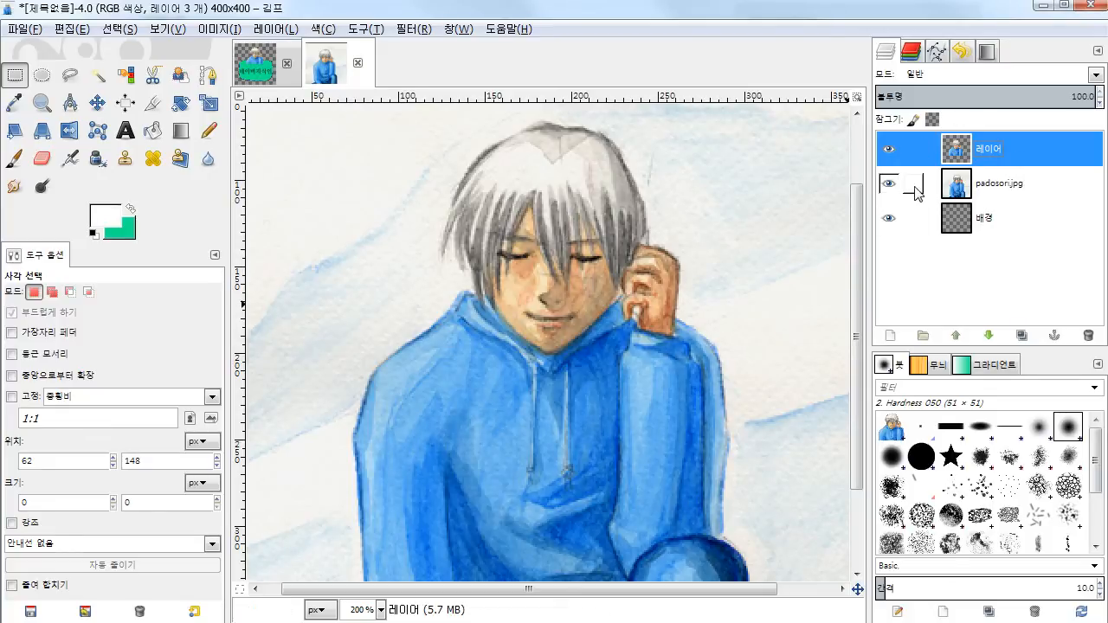
pyautogui.click(886, 183)
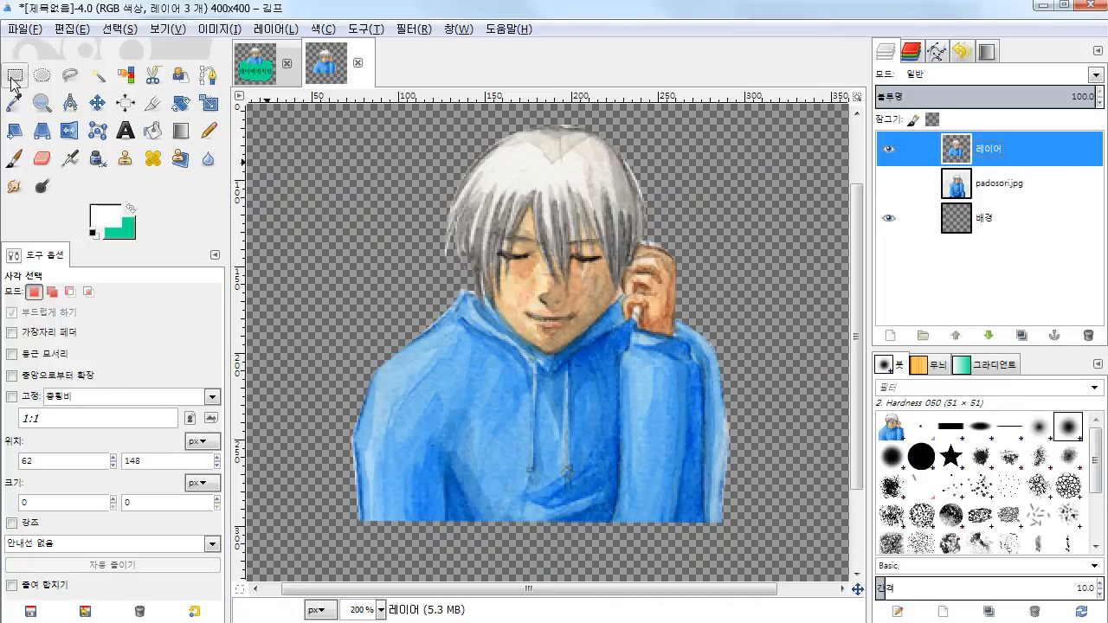
pyautogui.press('z')
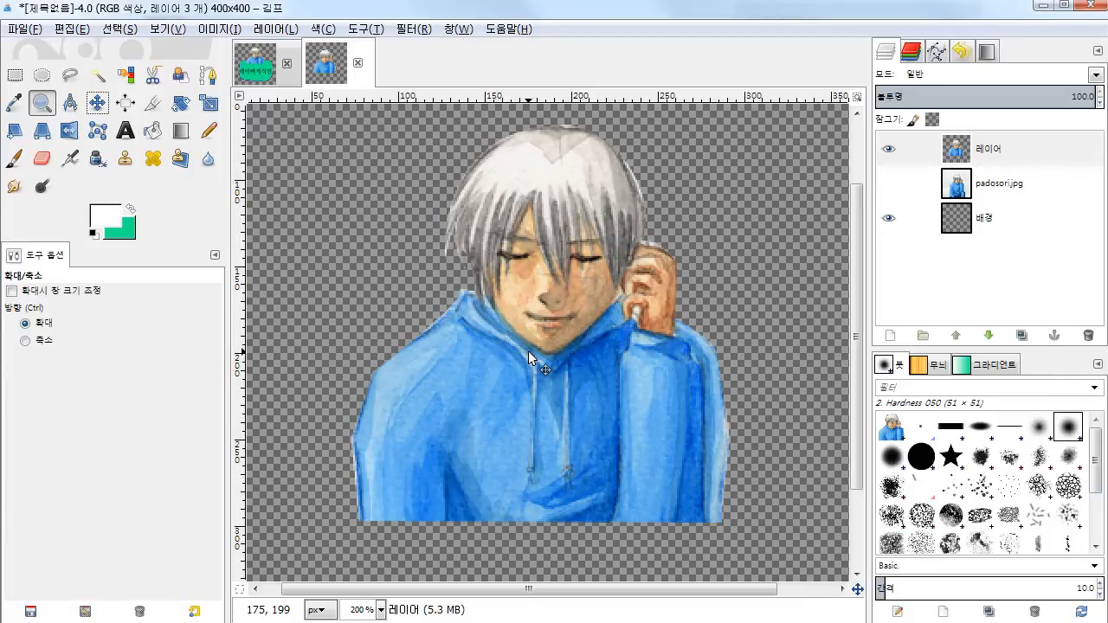
pyautogui.keyDown('ctrl'); pyautogui.click(528, 351); pyautogui.keyUp('ctrl')
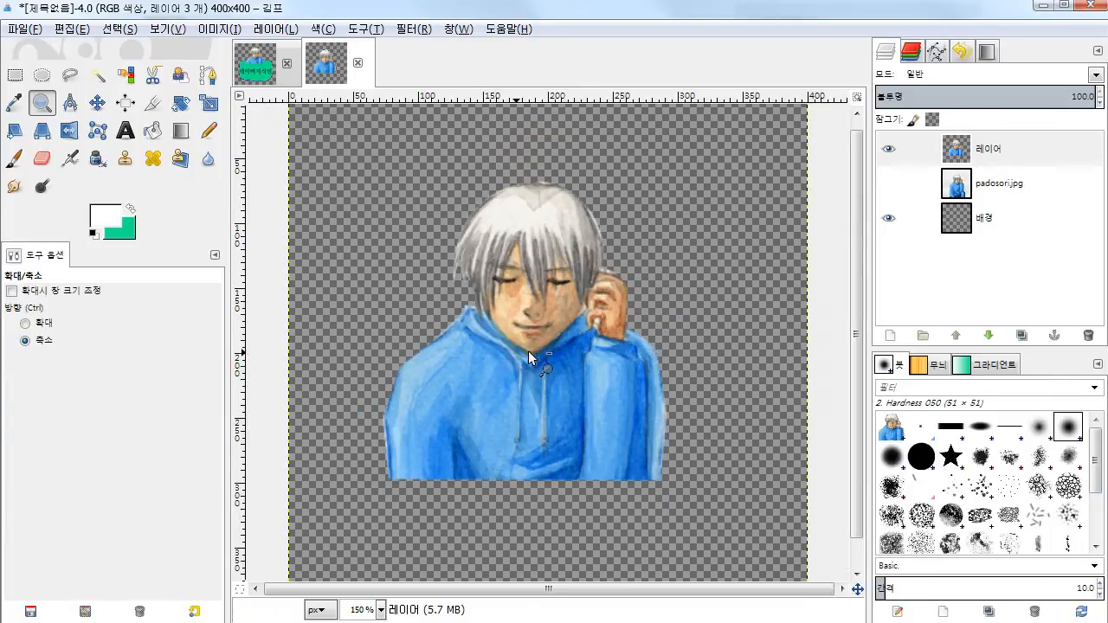
pyautogui.keyDown('ctrl'); pyautogui.click(528, 351); pyautogui.keyUp('ctrl')
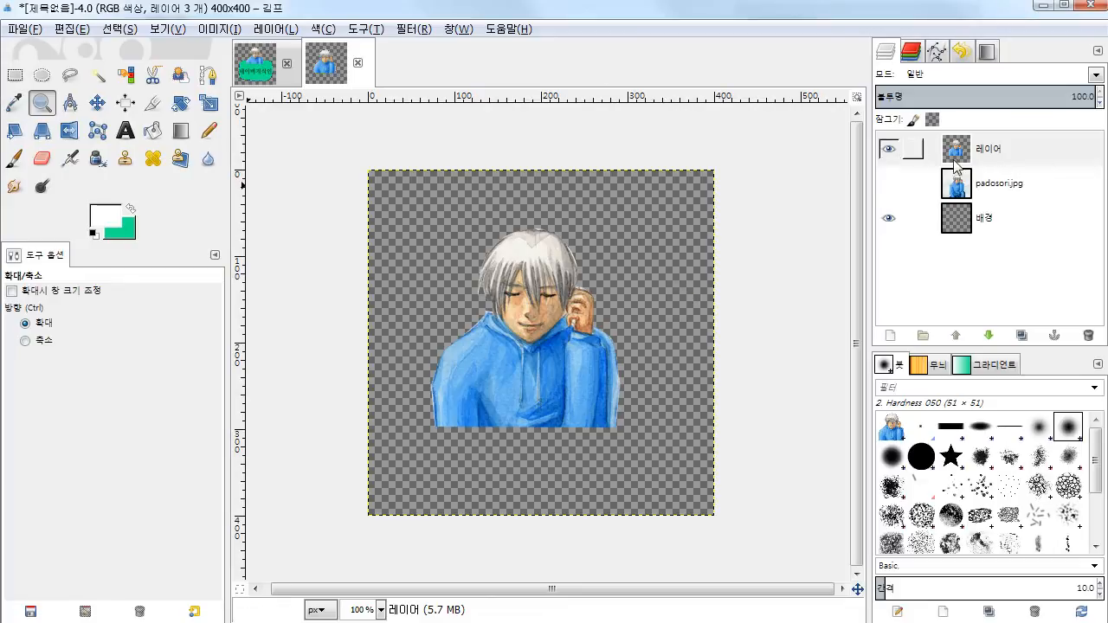
# - Compare the image with and without the padosori.jpg layer and delete that layer
pyautogui.click(983, 183)
pyautogui.click(890, 184)
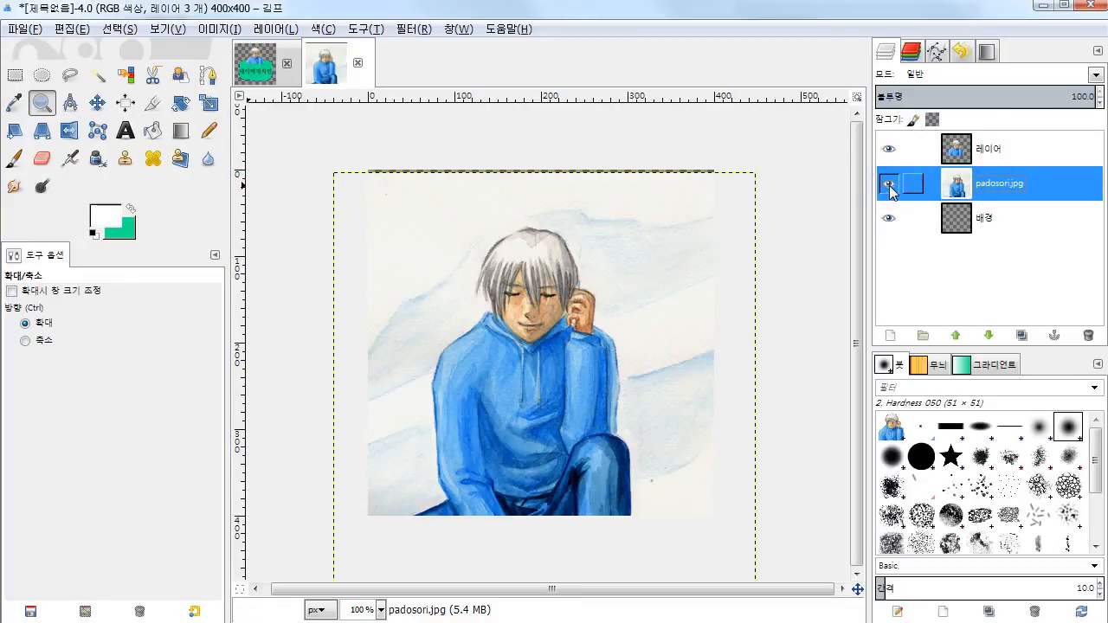
pyautogui.click(889, 184)
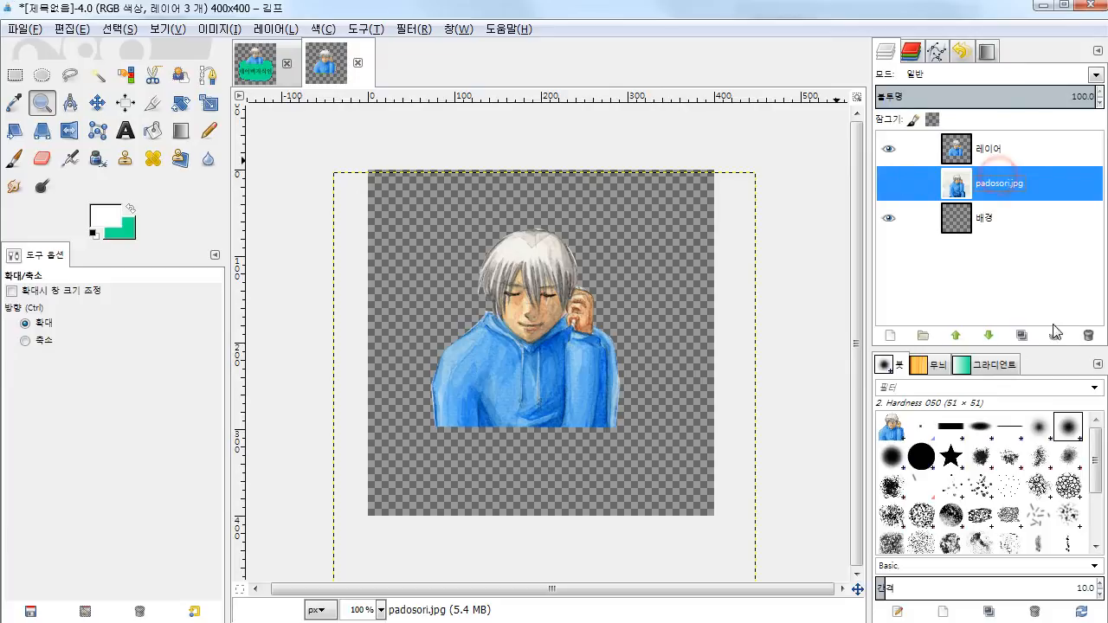
pyautogui.click(1089, 336)
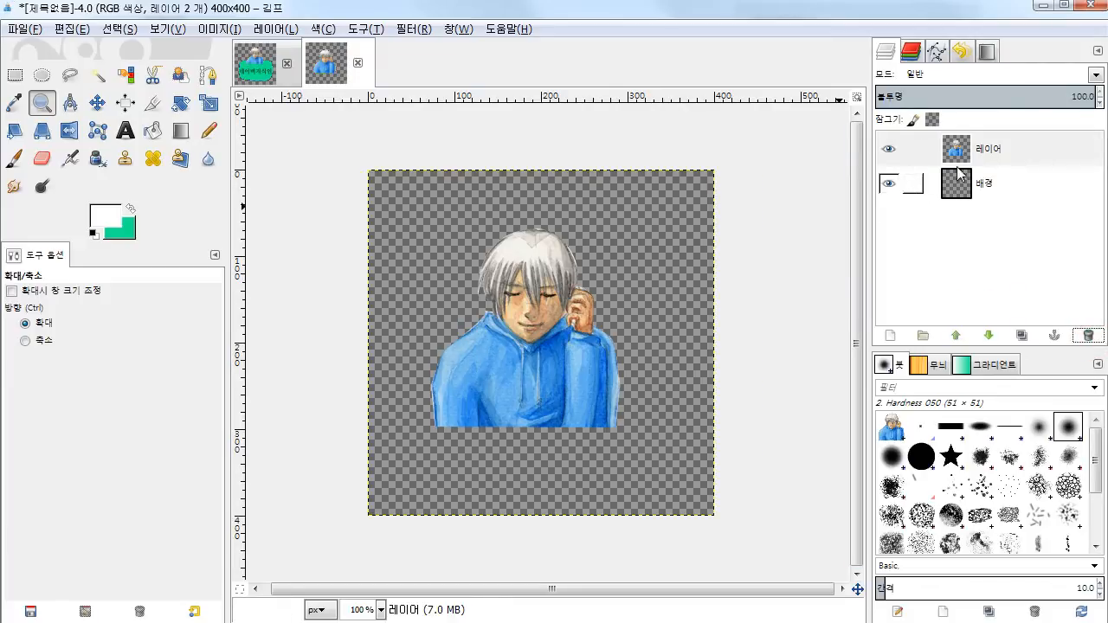
# - Move the cut-out figure layer slightly up and to the right on the canvas
pyautogui.click(987, 148)
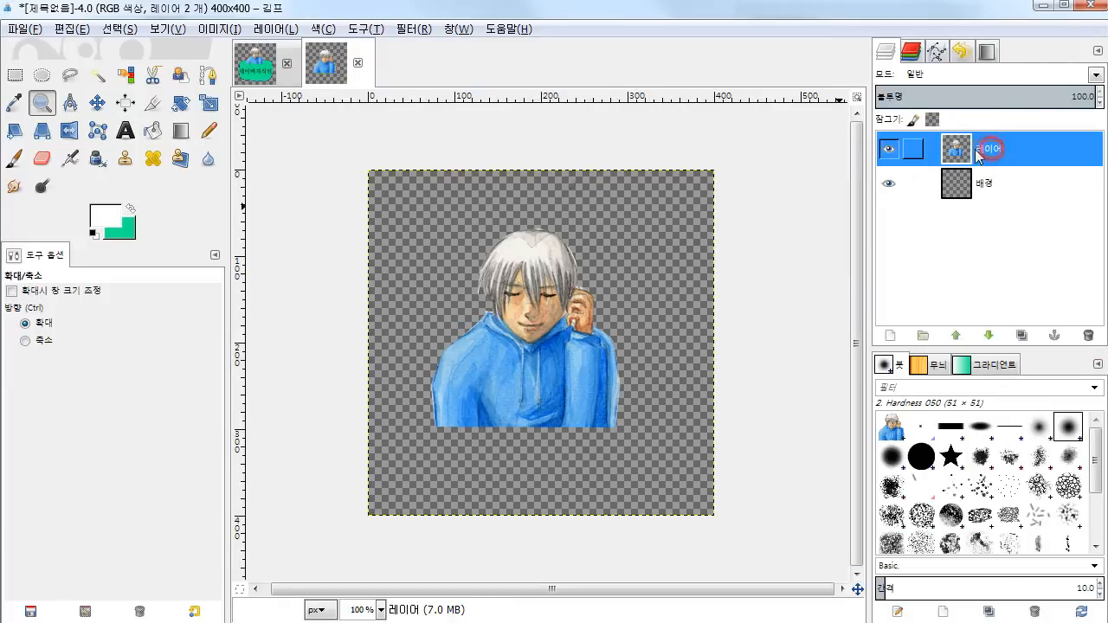
pyautogui.click(95, 103)
pyautogui.moveTo(527, 349)
pyautogui.mouseDown()
pyautogui.moveTo(536, 346)
pyautogui.moveTo(525, 328)
pyautogui.moveTo(535, 334)
pyautogui.mouseUp()
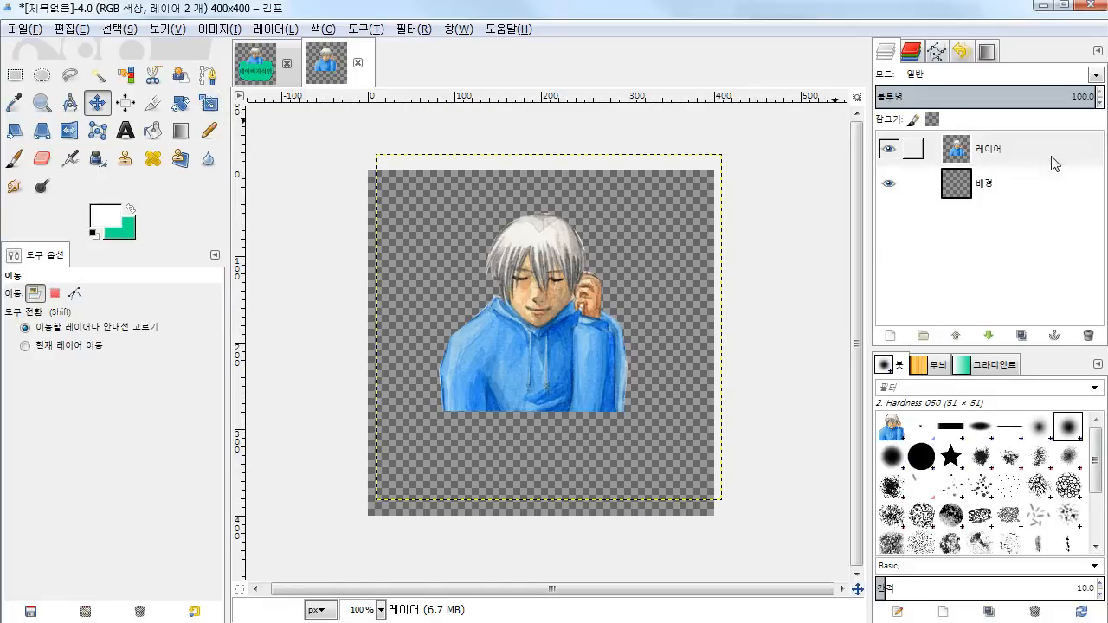
# - Scale the figure layer to 318 × 318 px with its aspect ratio kept, and move it to the upper middle of the canvas
pyautogui.click(209, 103)
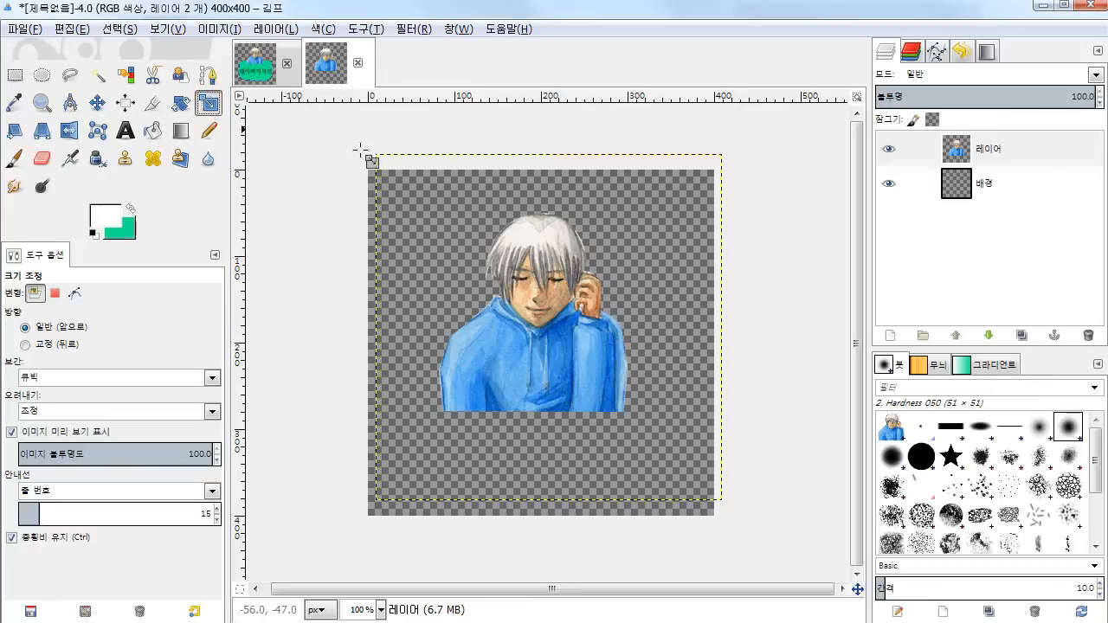
pyautogui.moveTo(377, 158); pyautogui.dragTo(569, 217)
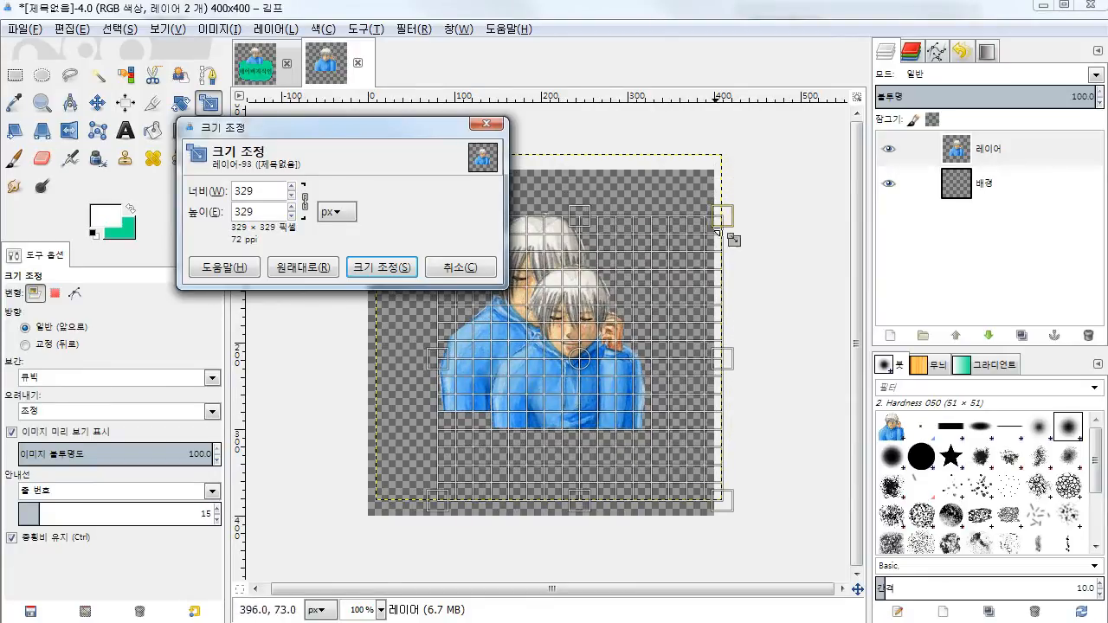
pyautogui.moveTo(726, 216)
pyautogui.mouseDown()
pyautogui.moveTo(685, 238)
pyautogui.moveTo(742, 239)
pyautogui.moveTo(727, 223)
pyautogui.mouseUp()
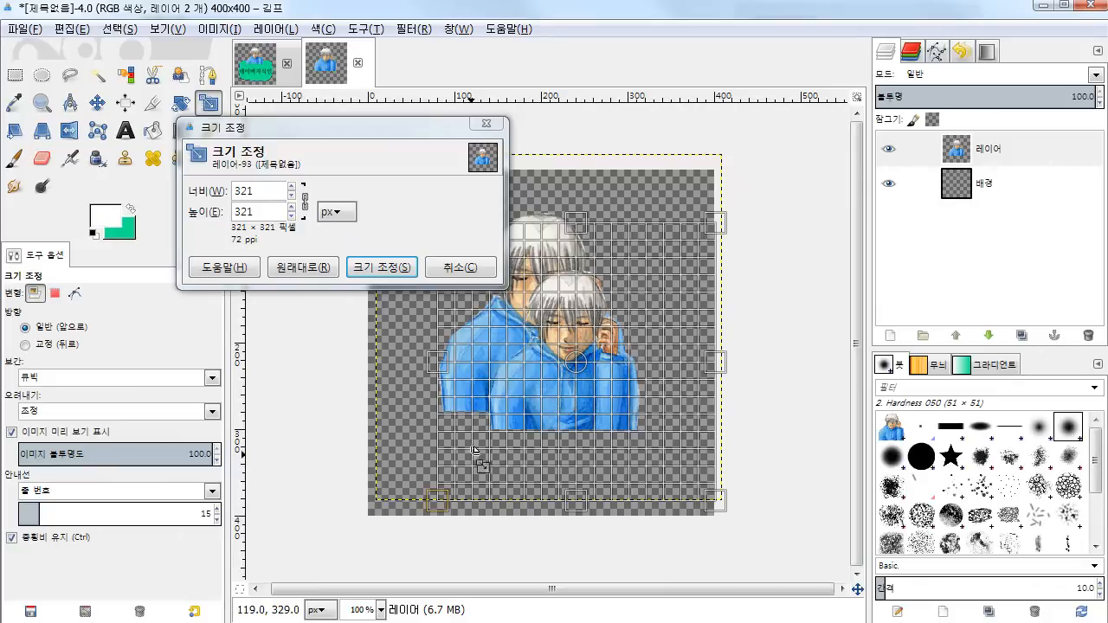
pyautogui.click(304, 202)
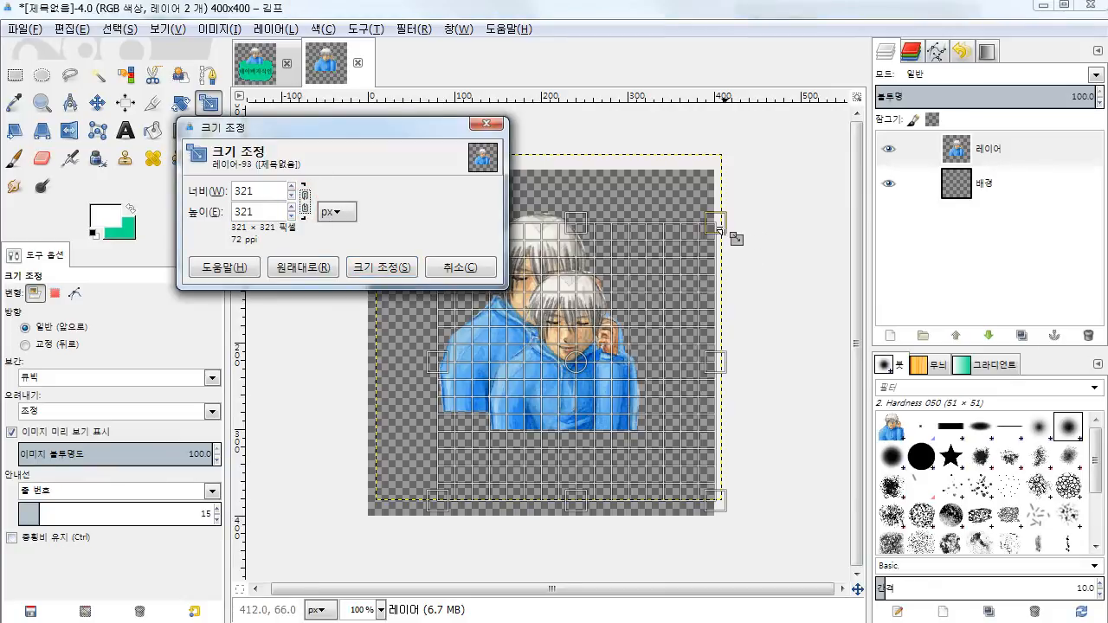
pyautogui.moveTo(719, 230); pyautogui.dragTo(803, 252)
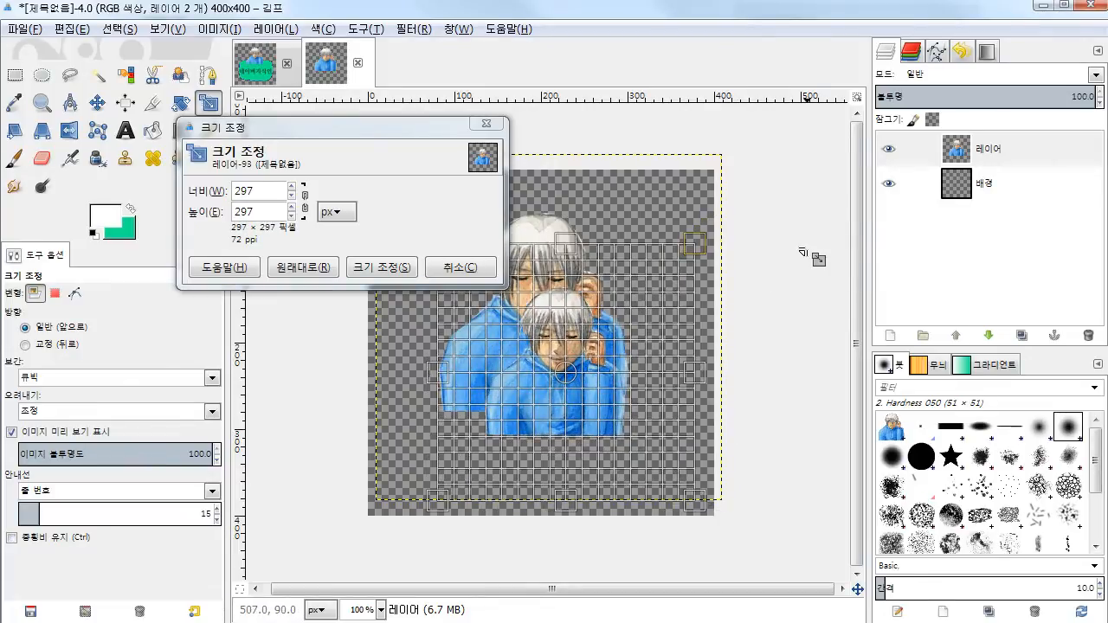
pyautogui.click(305, 202)
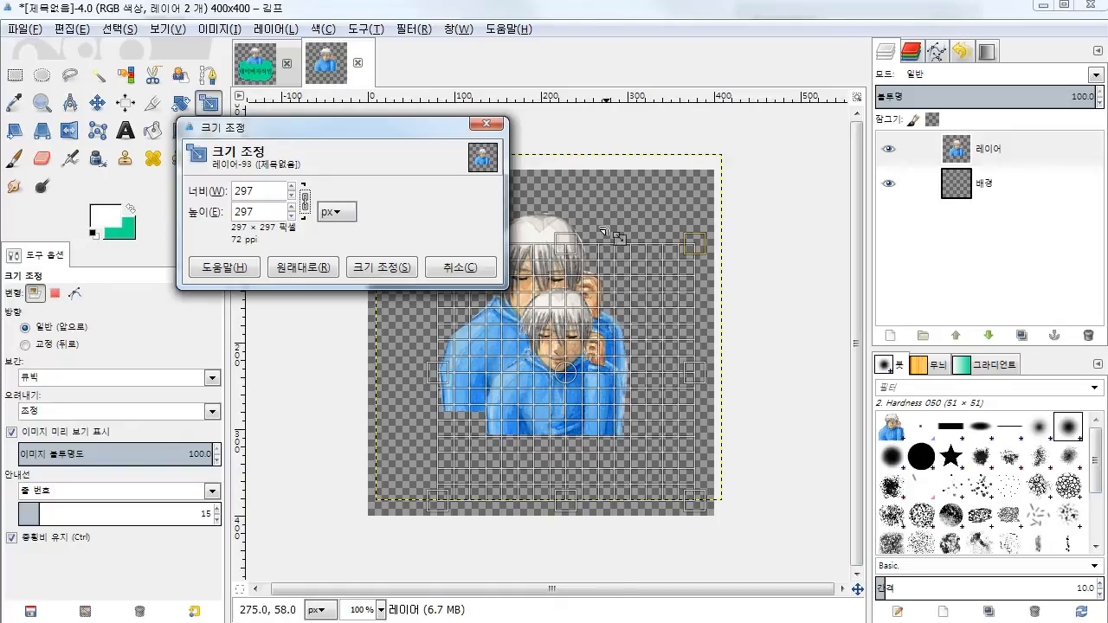
pyautogui.moveTo(693, 249); pyautogui.dragTo(773, 232)
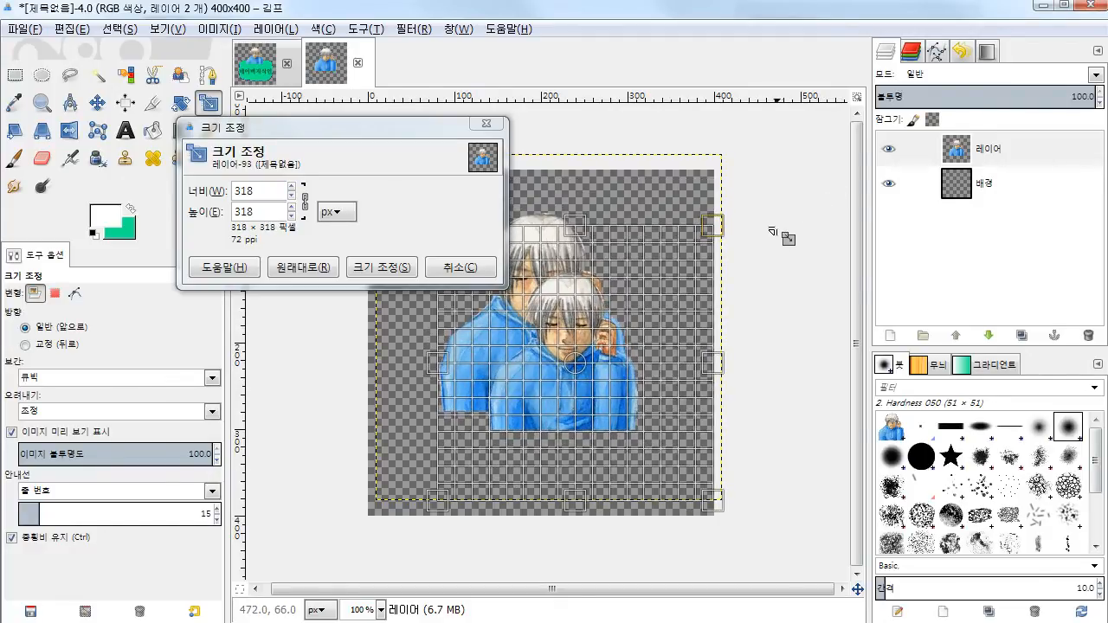
pyautogui.click(386, 269)
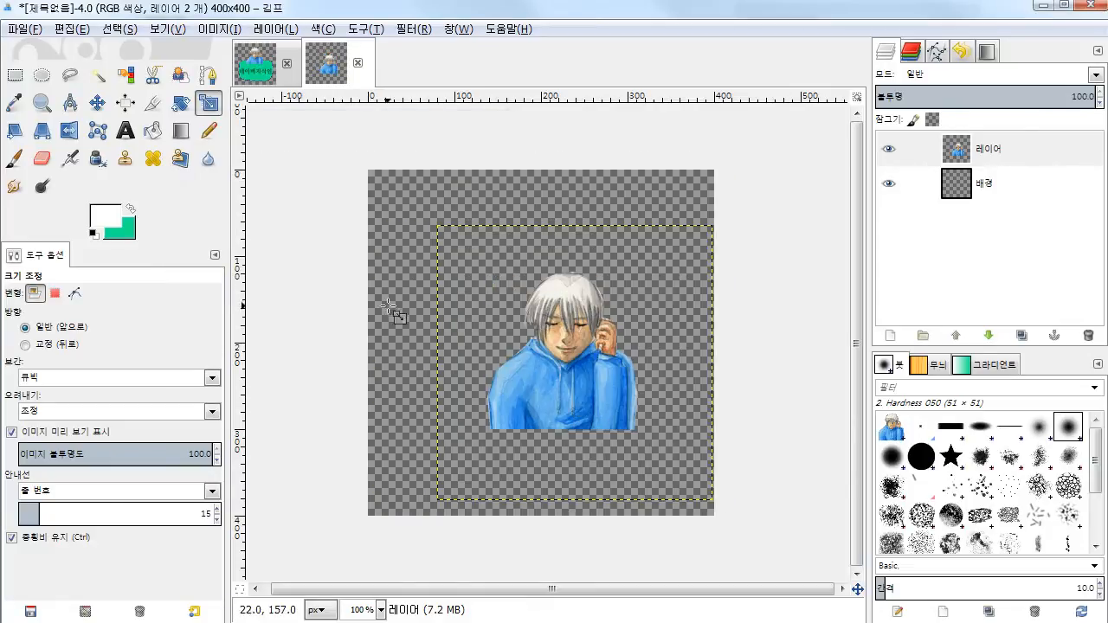
pyautogui.click(97, 103)
pyautogui.moveTo(573, 384); pyautogui.dragTo(541, 312)
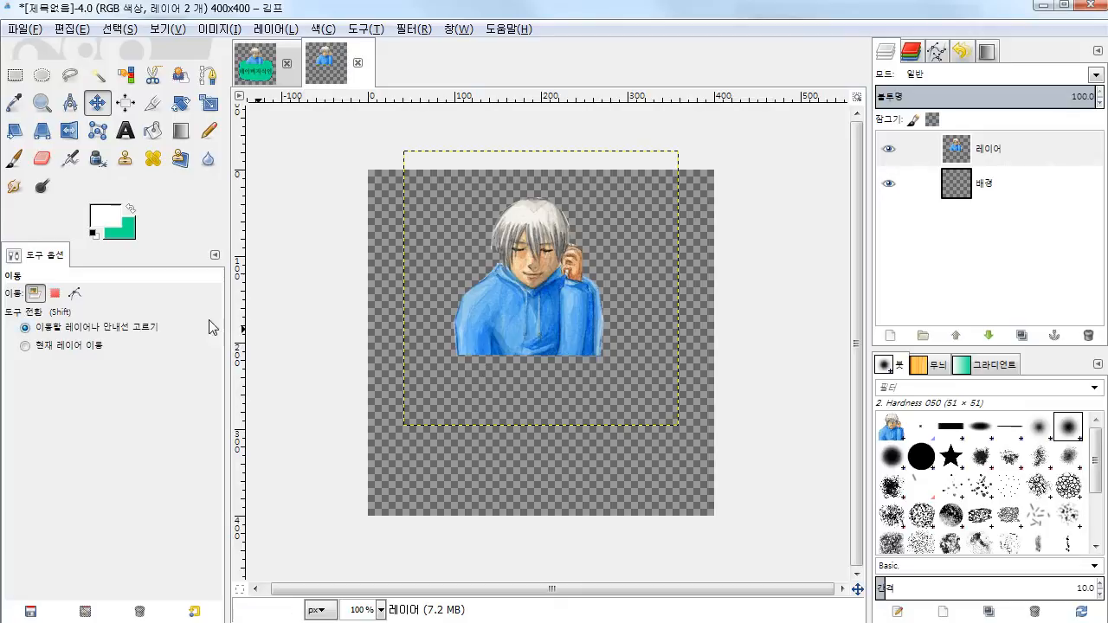
# - Fade the figure's cut-off lower edge using the Eraser with the Hardness 050 brush at size 120.15
pyautogui.click(40, 160)
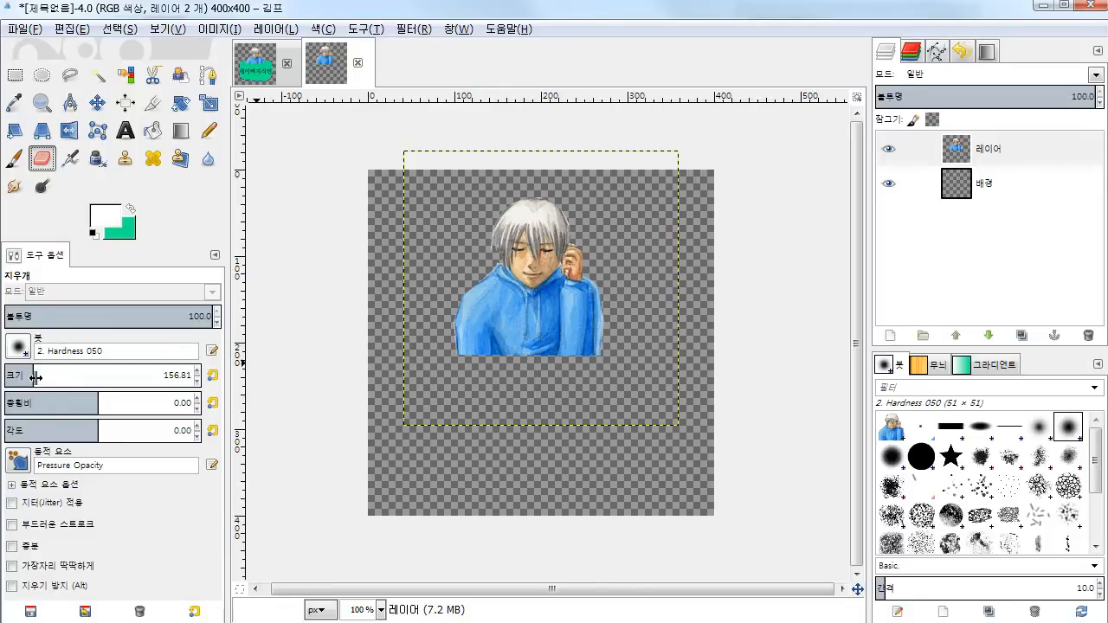
pyautogui.moveTo(33, 374); pyautogui.dragTo(26, 376)
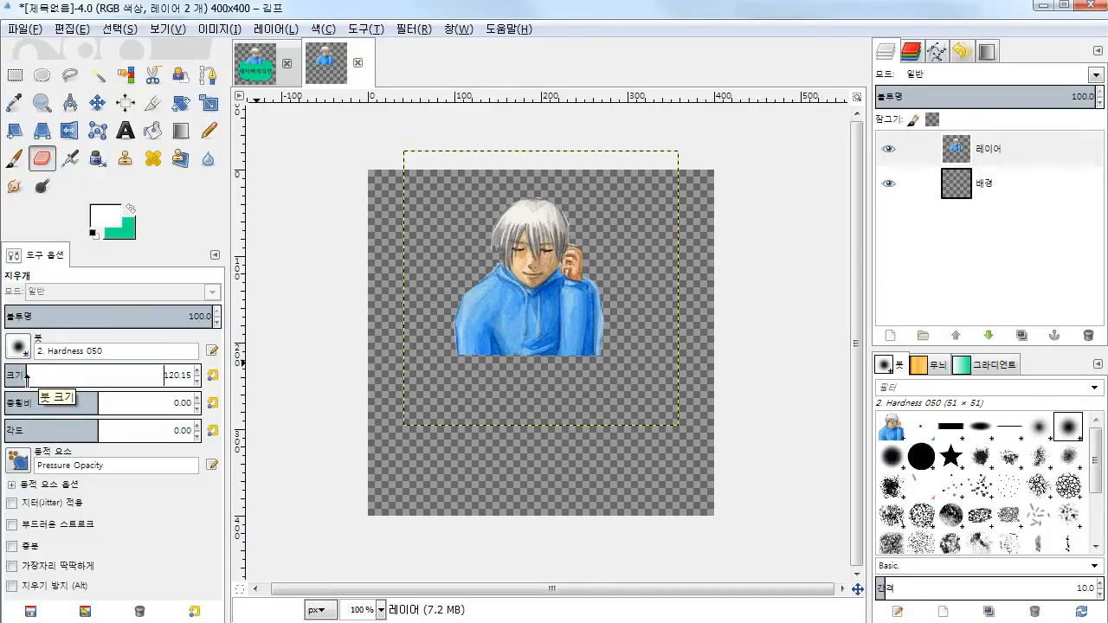
pyautogui.moveTo(451, 372)
pyautogui.mouseDown()
pyautogui.moveTo(594, 374)
pyautogui.moveTo(427, 381)
pyautogui.moveTo(565, 395)
pyautogui.moveTo(475, 390)
pyautogui.moveTo(519, 403)
pyautogui.mouseUp()
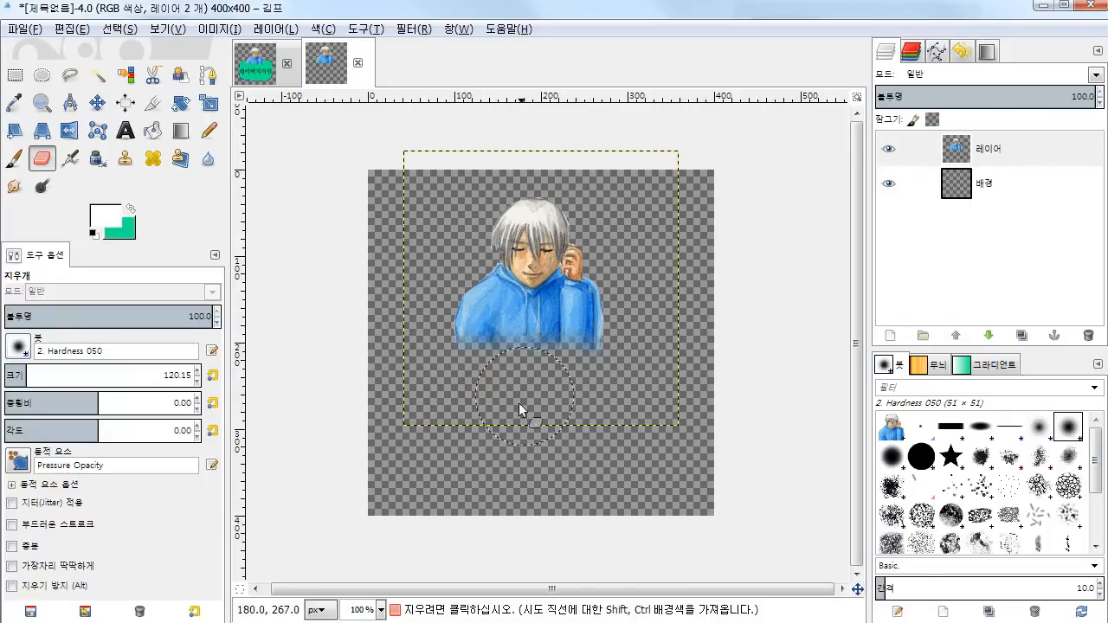
pyautogui.click(18, 347)
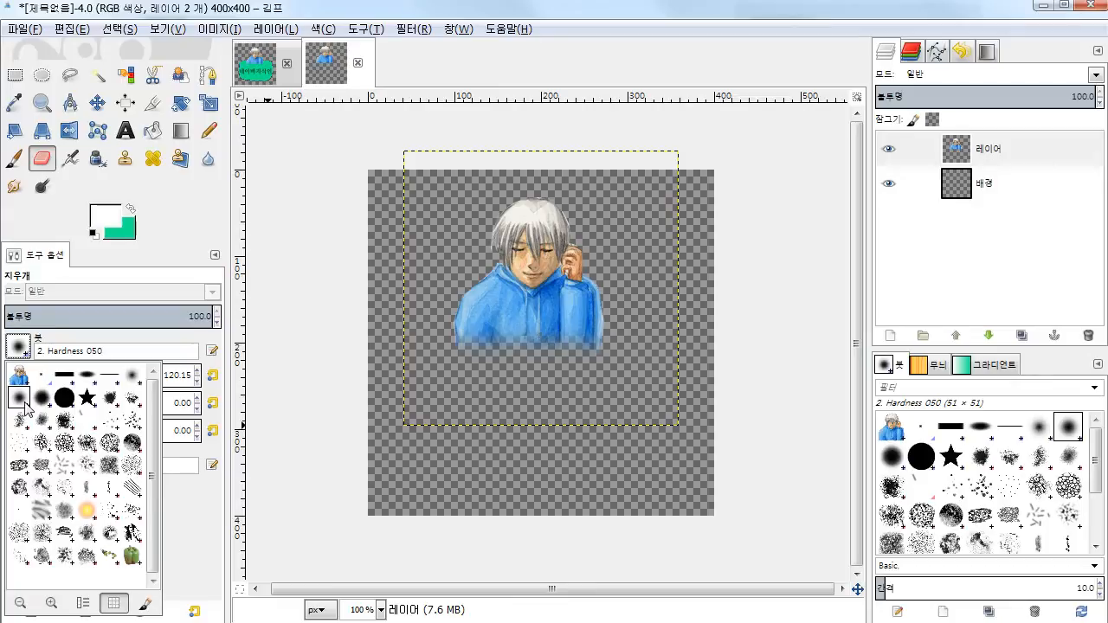
pyautogui.click(194, 239)
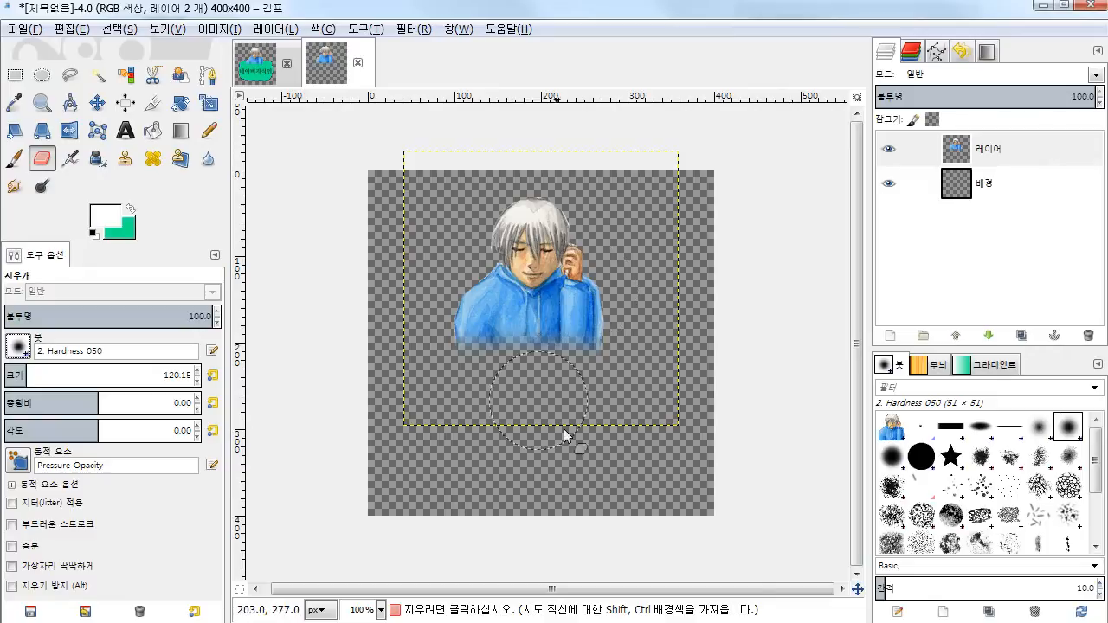
# - Add a new 400 × 400 px layer with transparent fill and place it directly below the figure layer
pyautogui.click(890, 336)
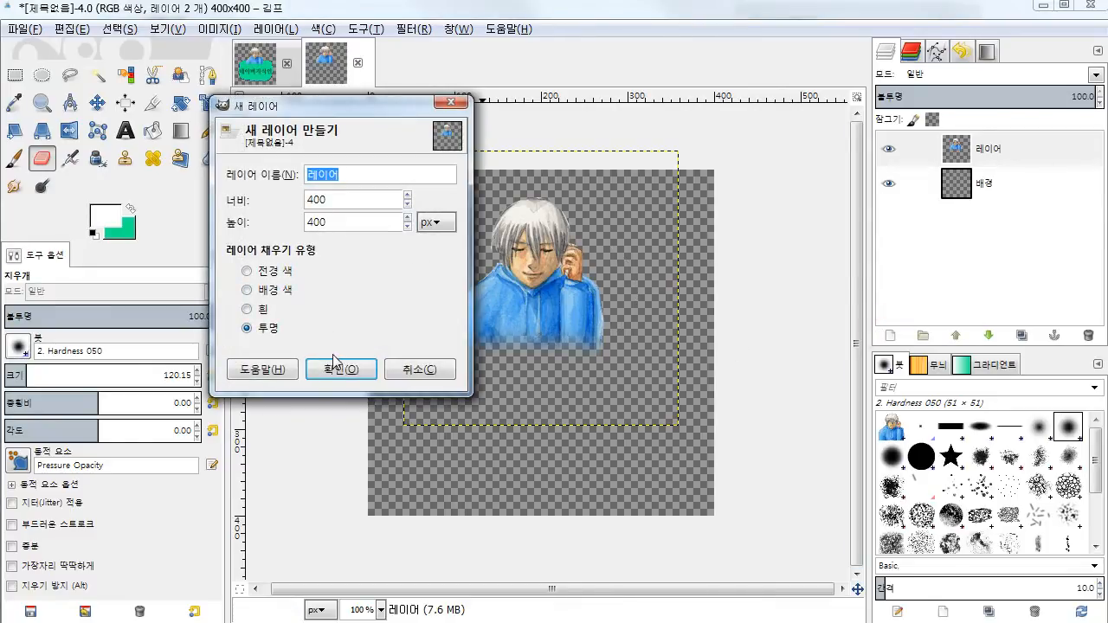
pyautogui.click(335, 364)
pyautogui.click(1013, 156)
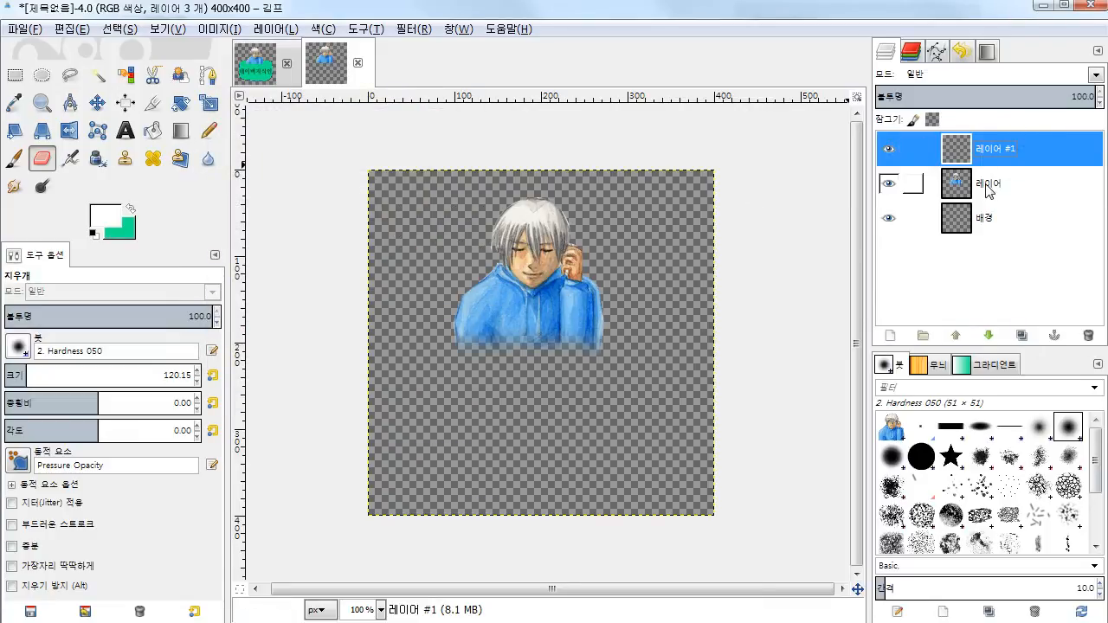
pyautogui.click(989, 335)
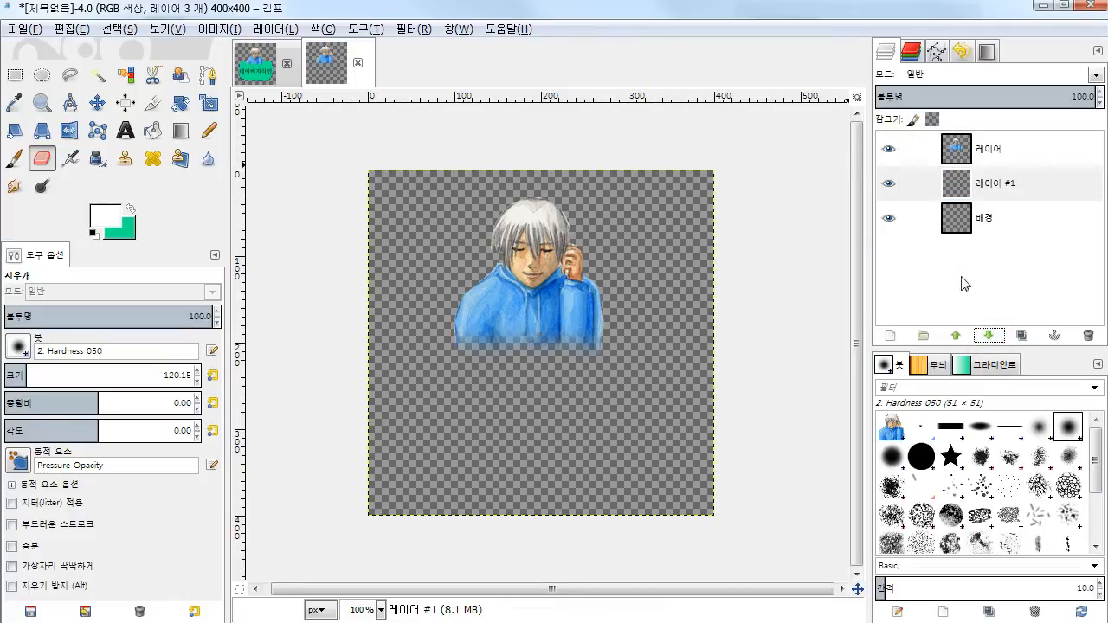
pyautogui.click(1014, 186)
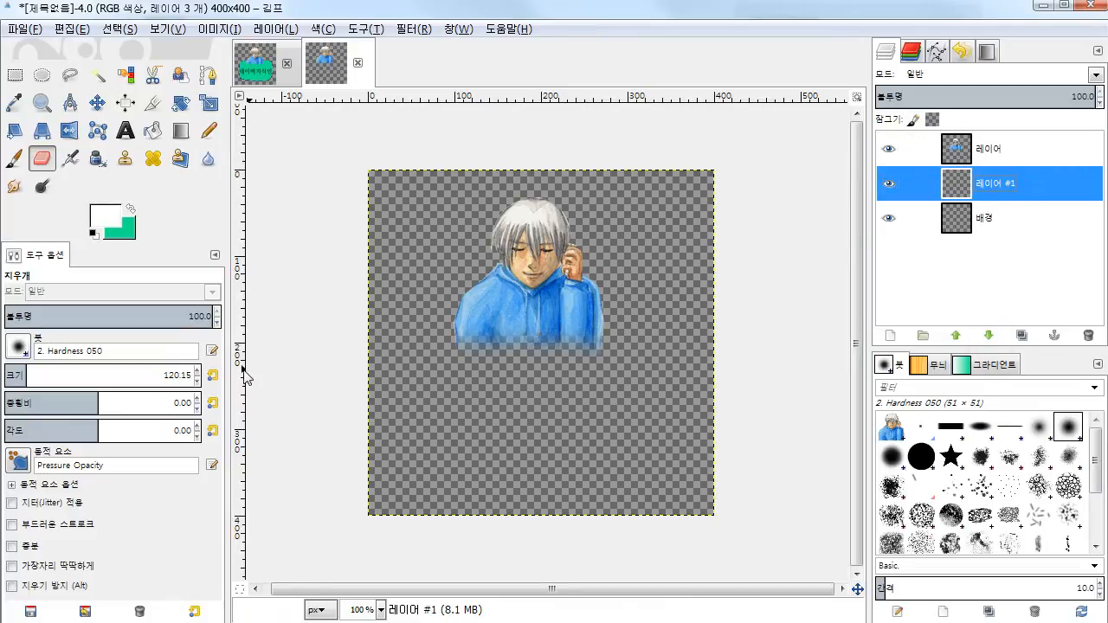
# - Draw a wide rounded path across the figure's lower body and the canvas below, convert it to a selection, and switch to Bucket Fill
pyautogui.click(209, 76)
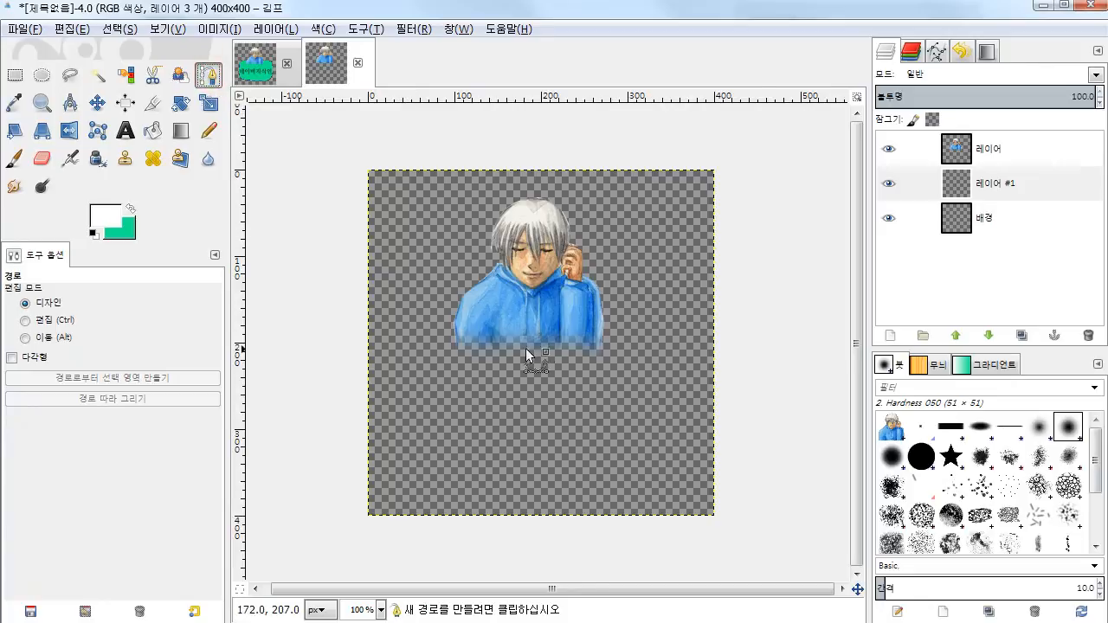
pyautogui.click(501, 313)
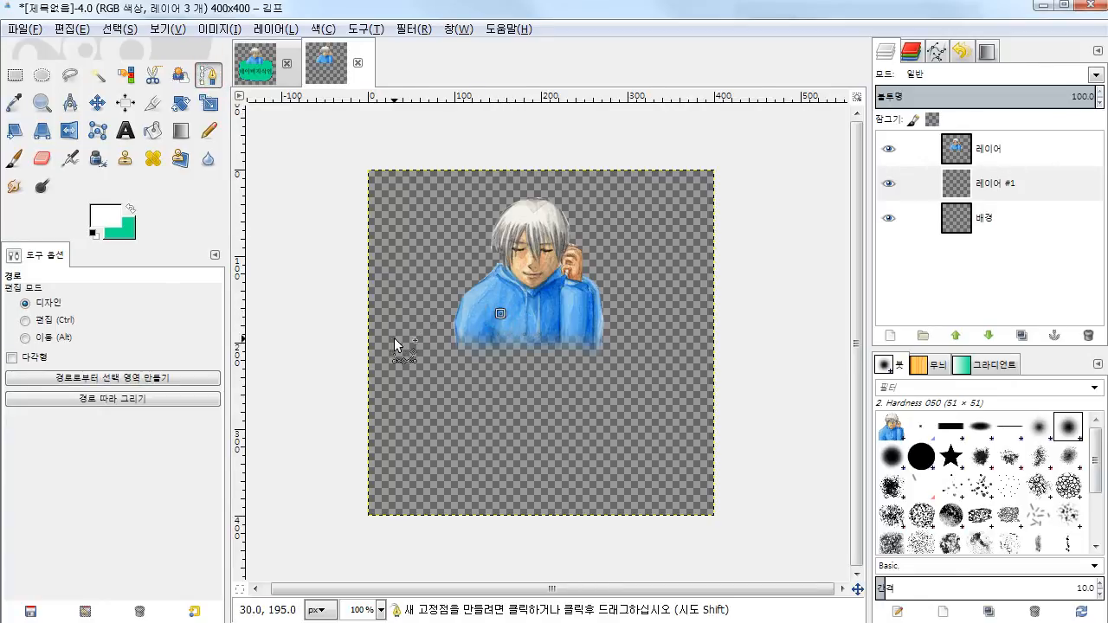
pyautogui.moveTo(394, 344); pyautogui.dragTo(389, 411)
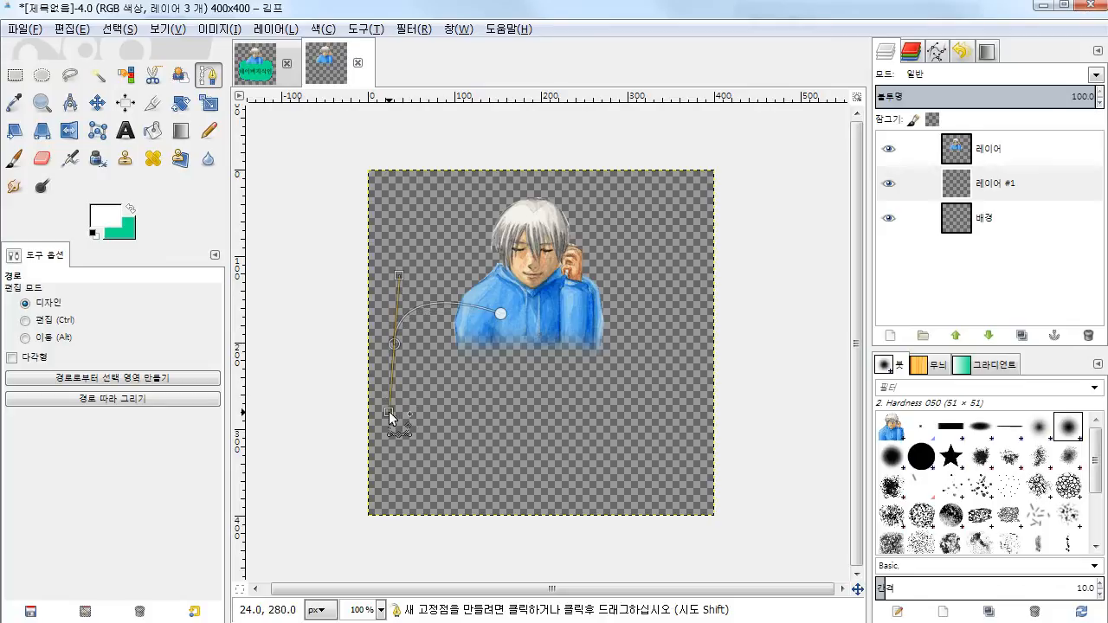
pyautogui.moveTo(424, 478); pyautogui.dragTo(459, 496)
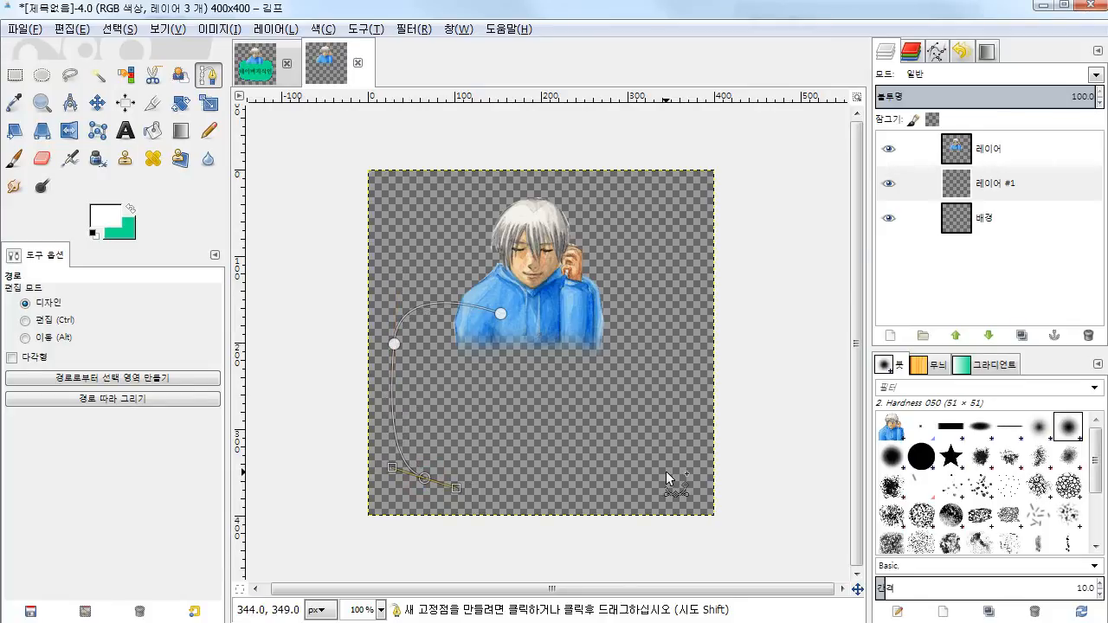
pyautogui.moveTo(672, 470); pyautogui.dragTo(687, 449)
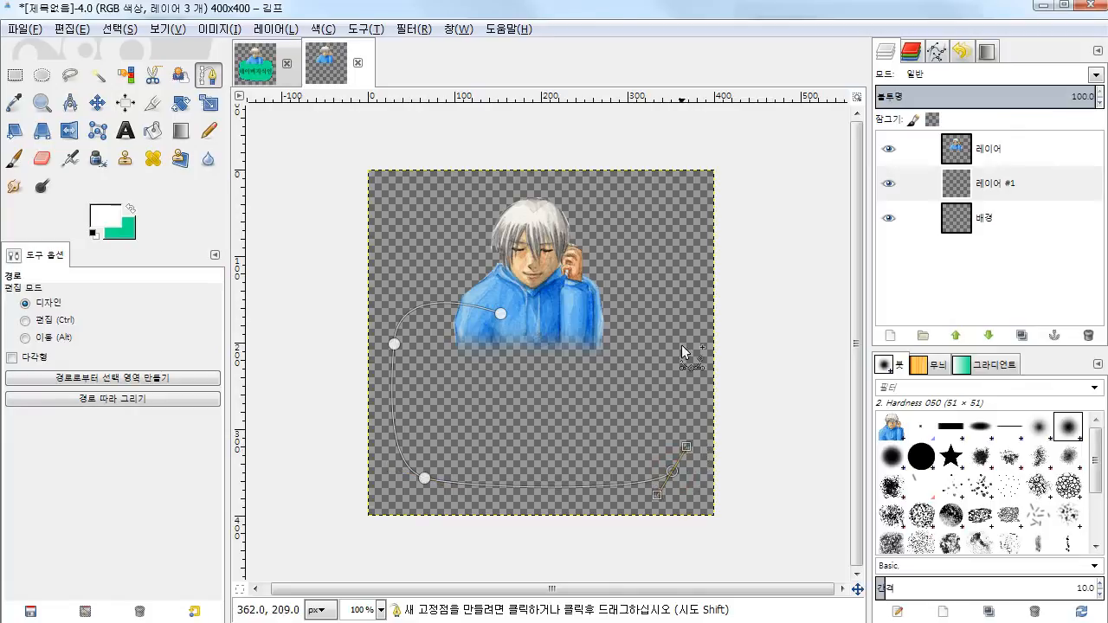
pyautogui.moveTo(675, 314); pyautogui.dragTo(658, 288)
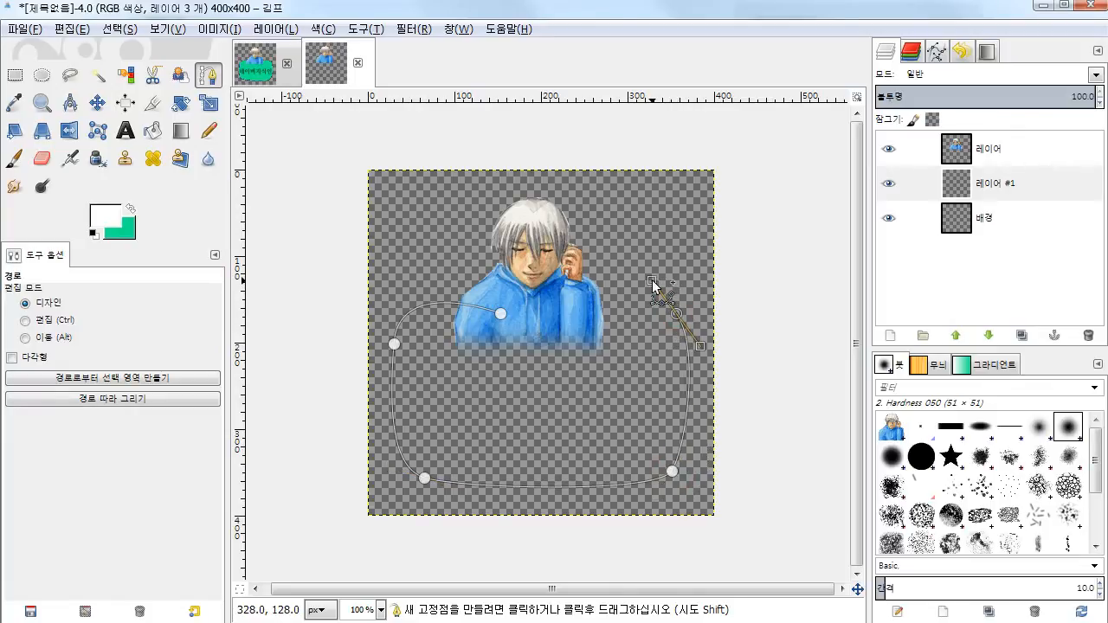
pyautogui.click(562, 316)
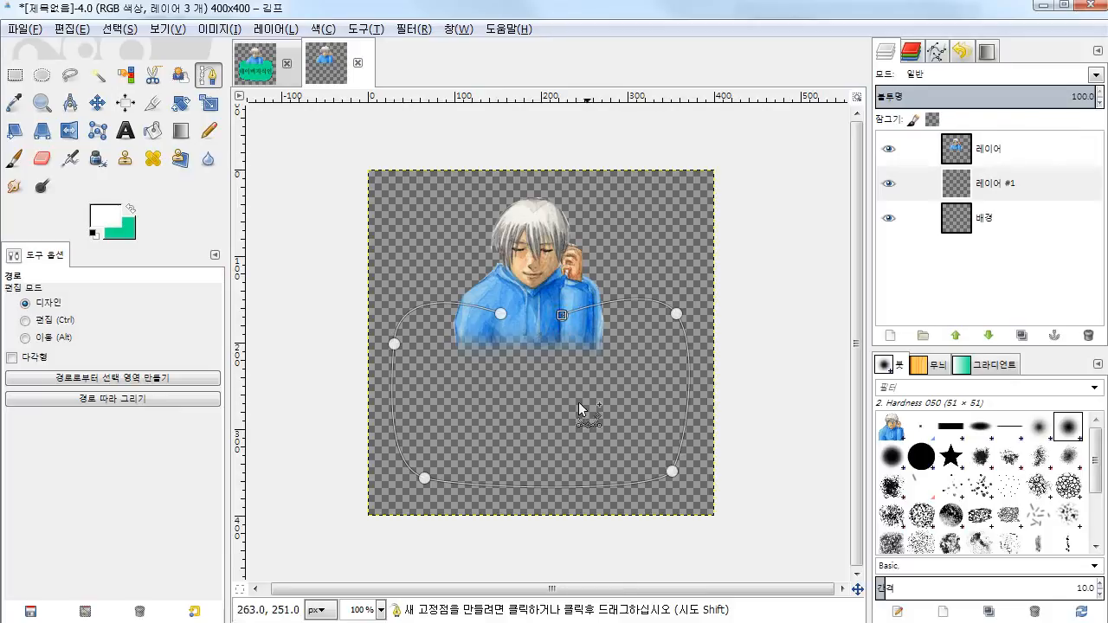
pyautogui.click(117, 386)
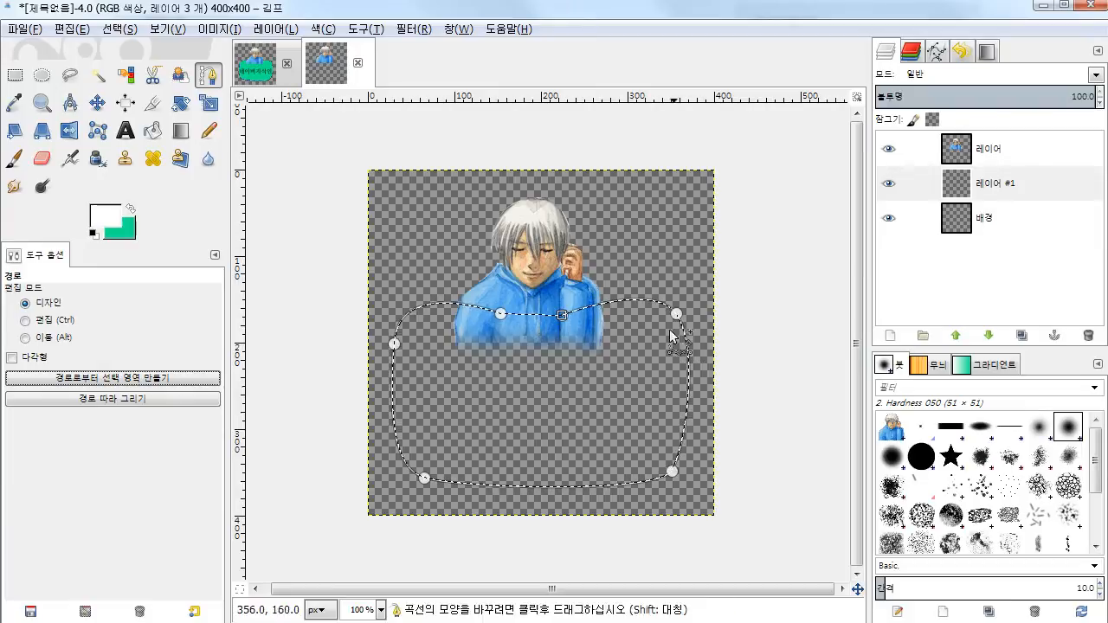
pyautogui.click(152, 131)
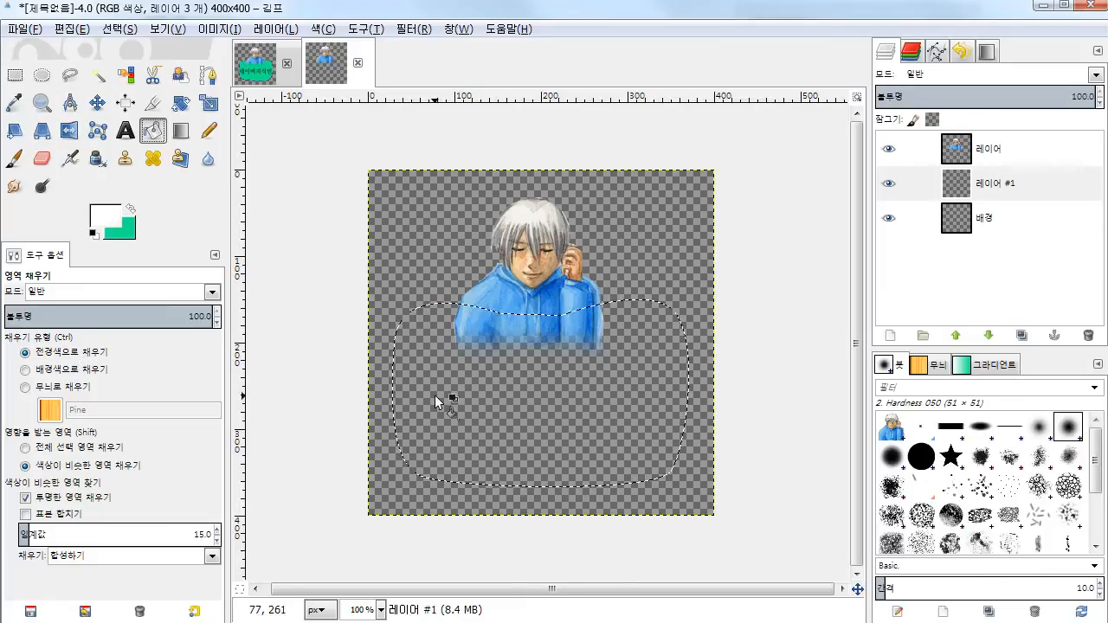
pyautogui.click(109, 222)
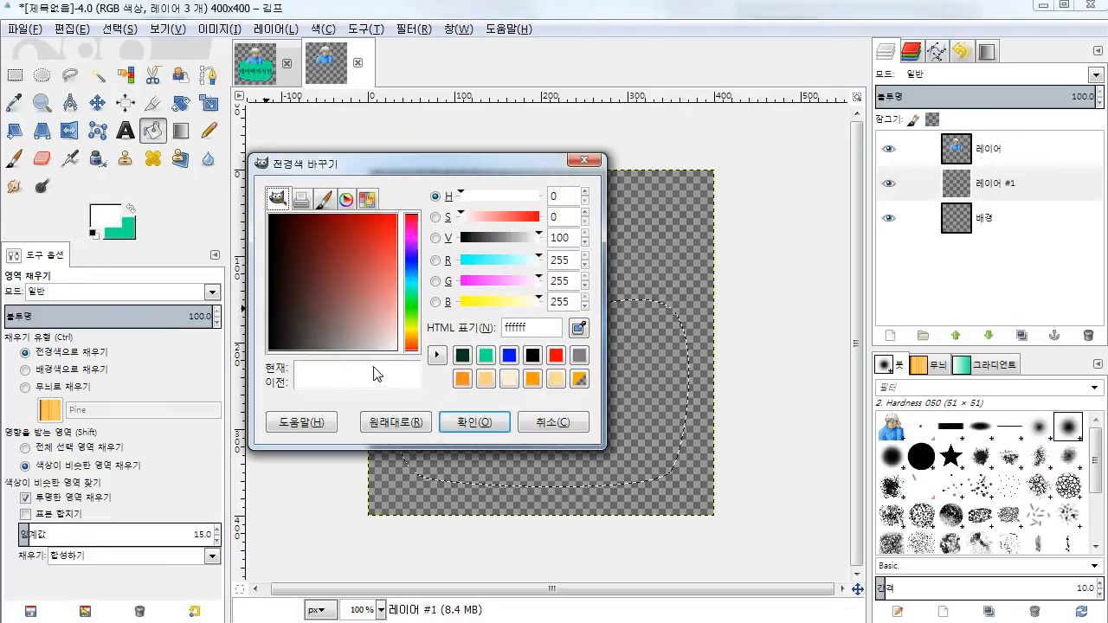
pyautogui.click(554, 423)
pyautogui.click(549, 415)
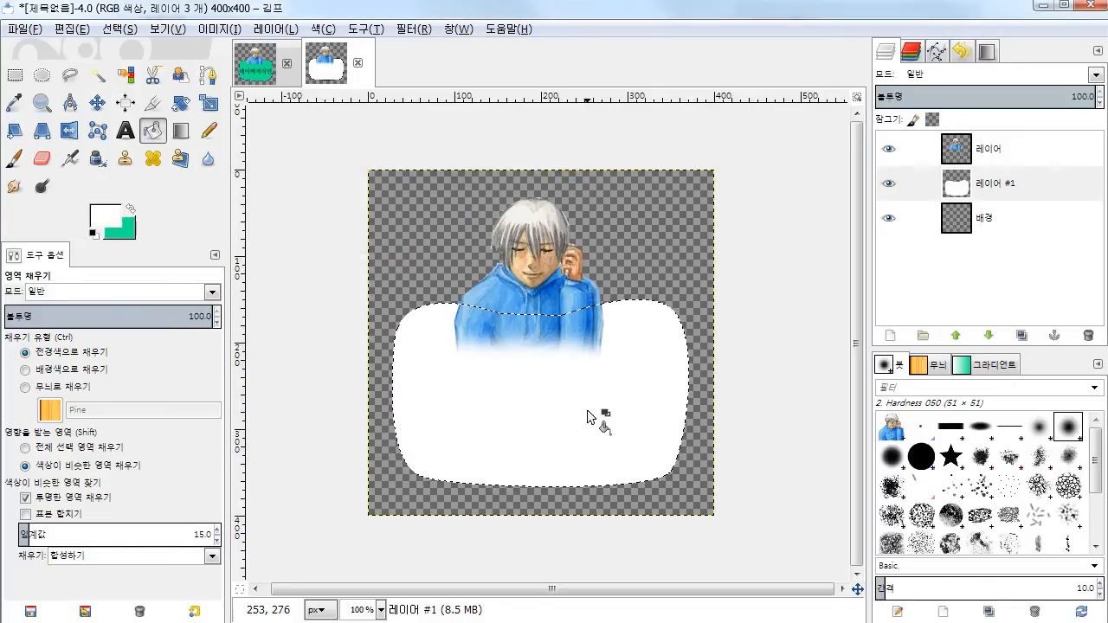
pyautogui.hotkey('ctrl', 'z')
# - Swap the foreground and background colours and fill the rounded selection with the green foreground colour 11e58e
pyautogui.click(132, 211)
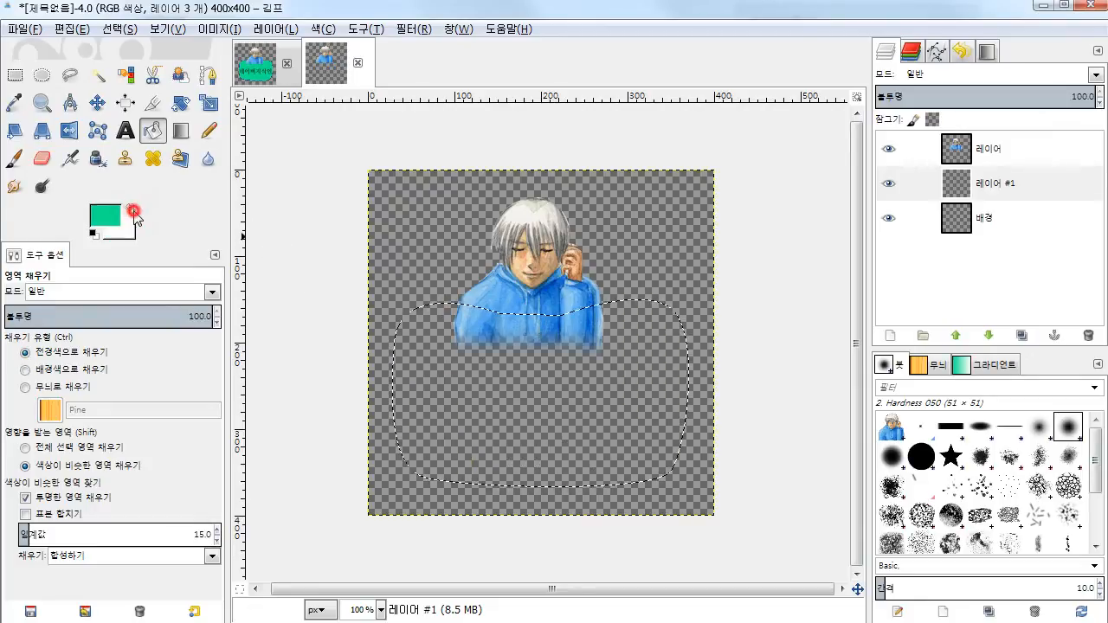
pyautogui.click(103, 215)
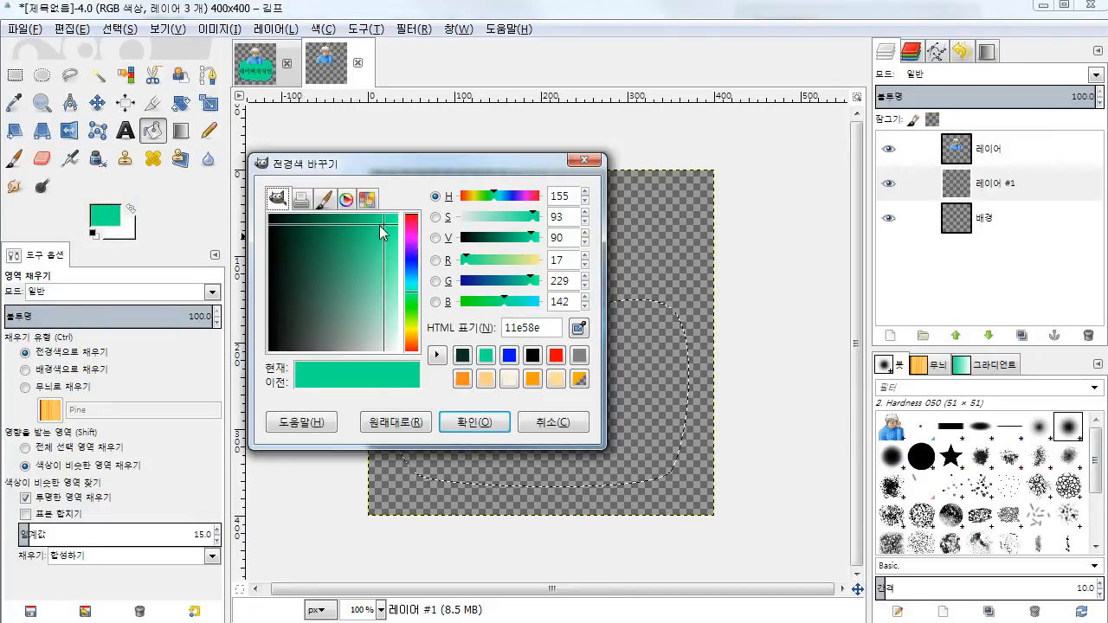
pyautogui.click(485, 423)
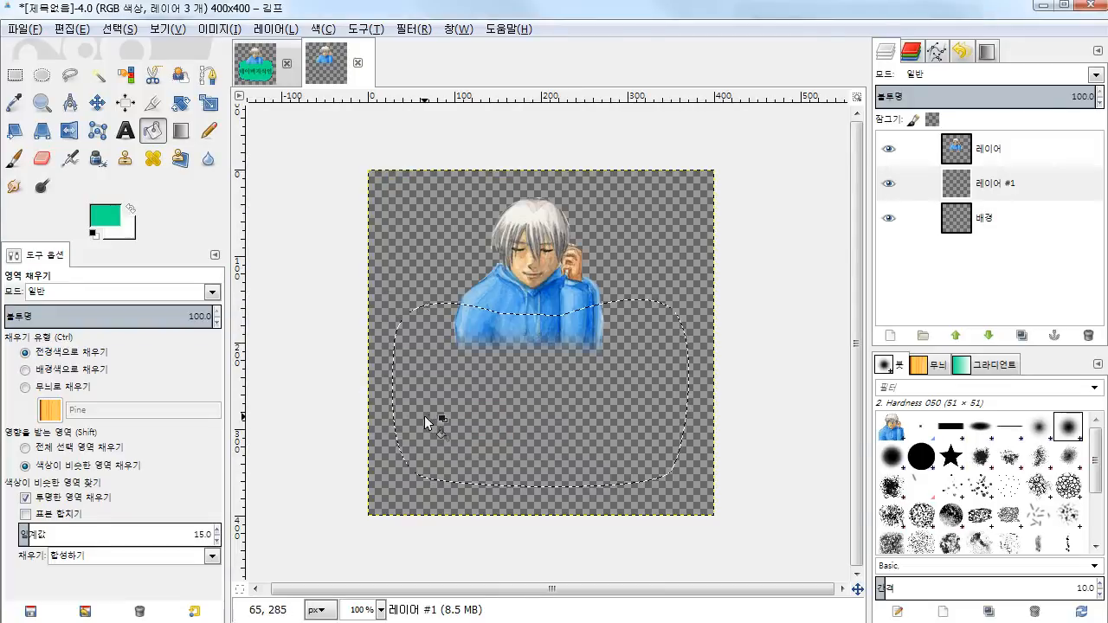
pyautogui.click(447, 409)
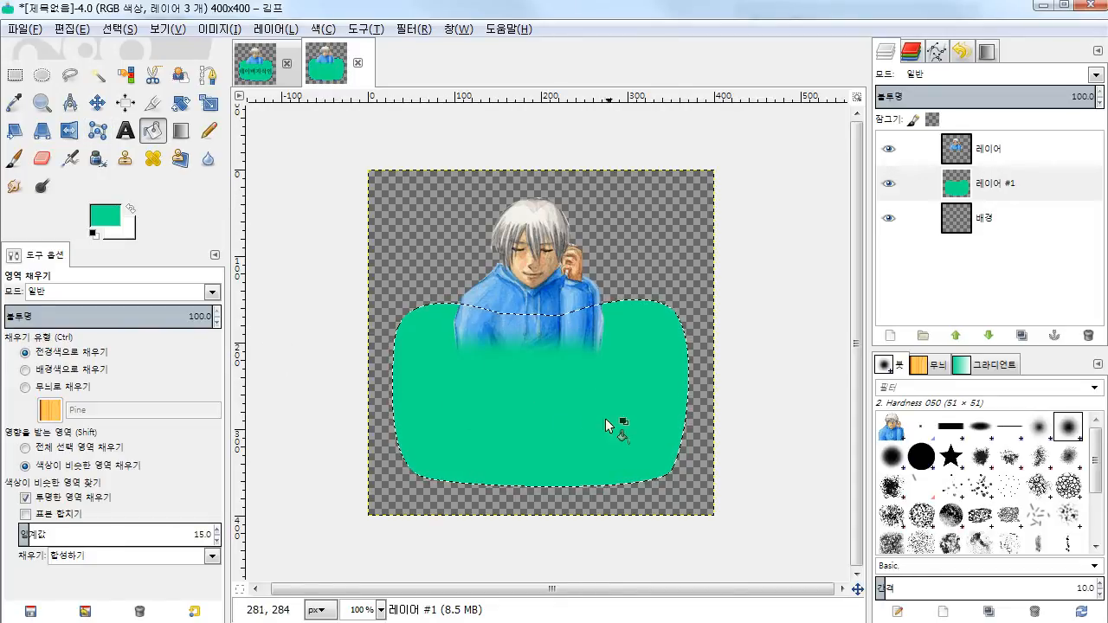
# - Activate the Text tool and set the text colour to dark green 02331f
pyautogui.click(127, 139)
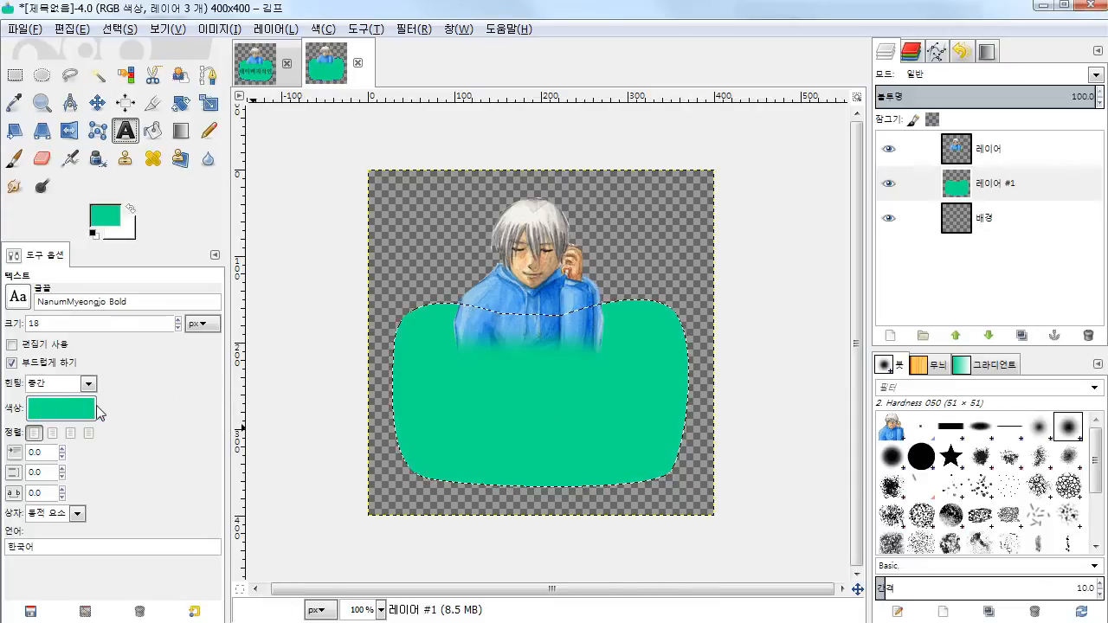
pyautogui.click(69, 410)
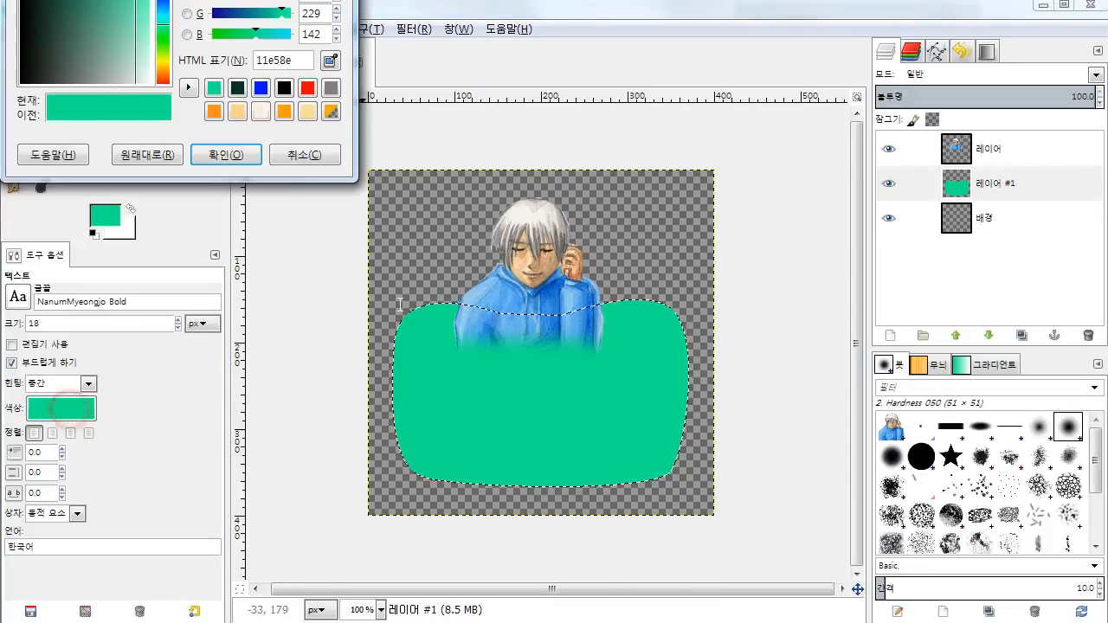
pyautogui.moveTo(217, 0); pyautogui.dragTo(256, 164)
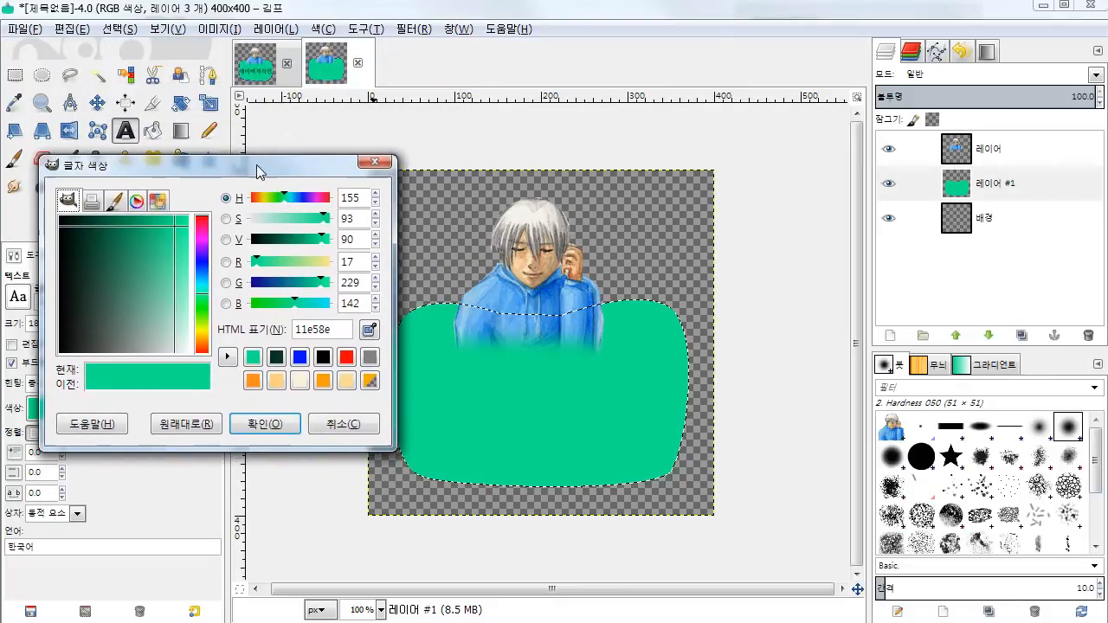
pyautogui.moveTo(106, 222)
pyautogui.mouseDown()
pyautogui.moveTo(78, 224)
pyautogui.moveTo(86, 227)
pyautogui.mouseUp()
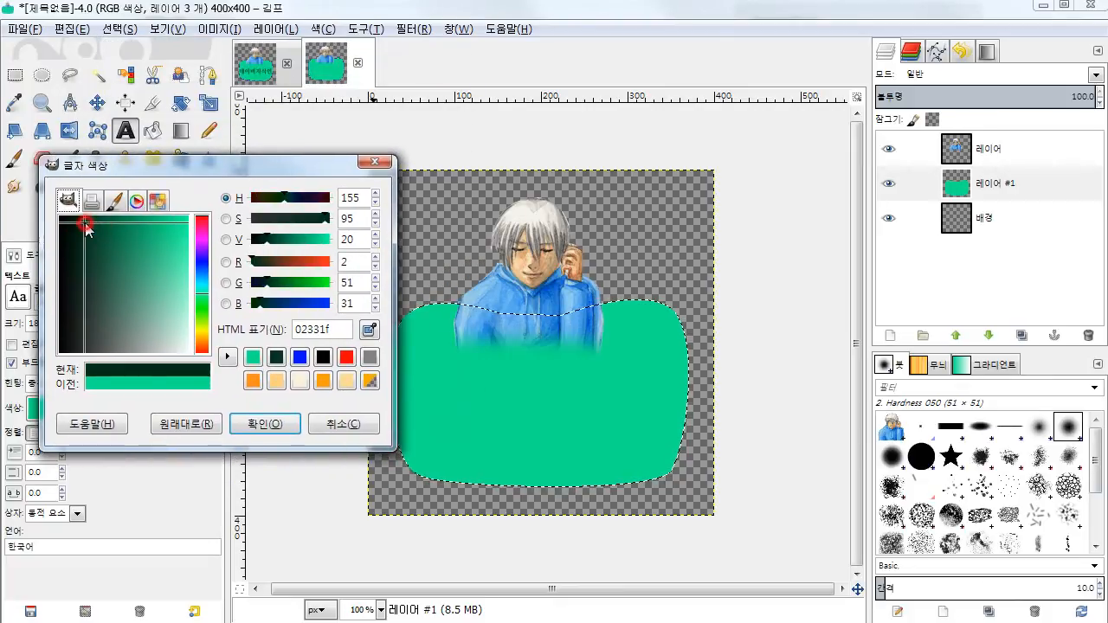
pyautogui.click(264, 423)
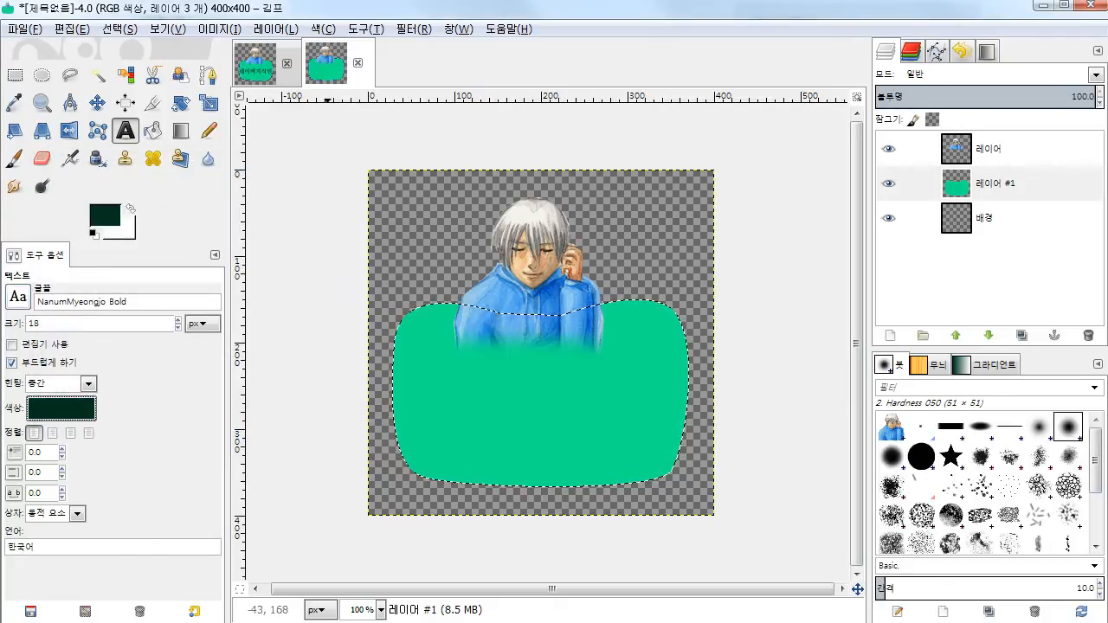
# - Look through the available fonts, keep NanumMyeongjo Bold, and start a text box on the lower part of the green shape
pyautogui.click(16, 299)
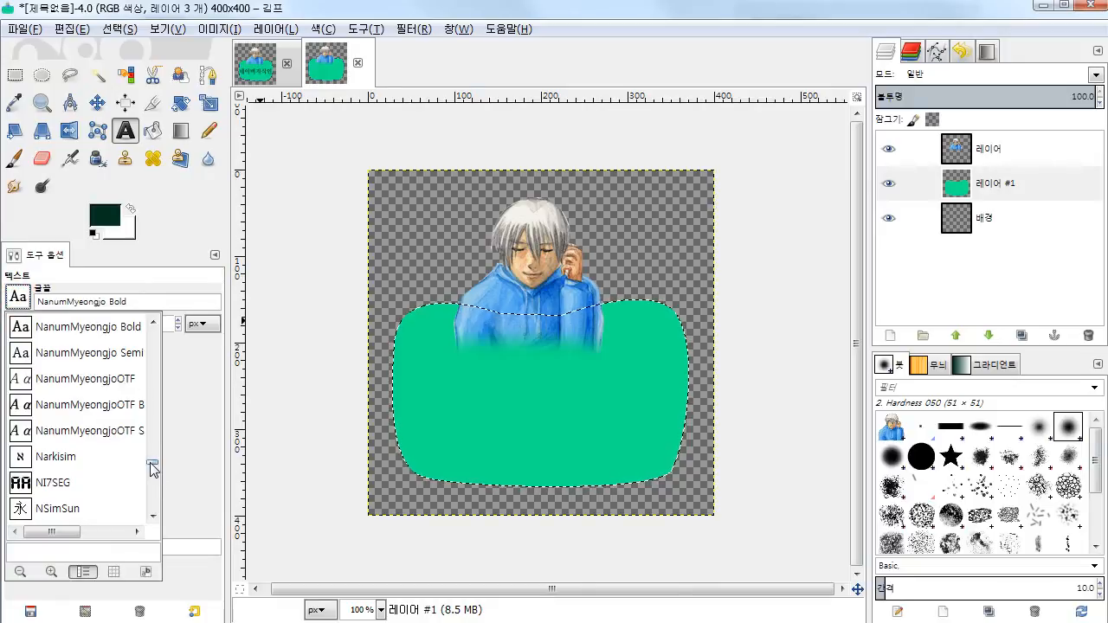
pyautogui.moveTo(153, 468); pyautogui.dragTo(159, 418)
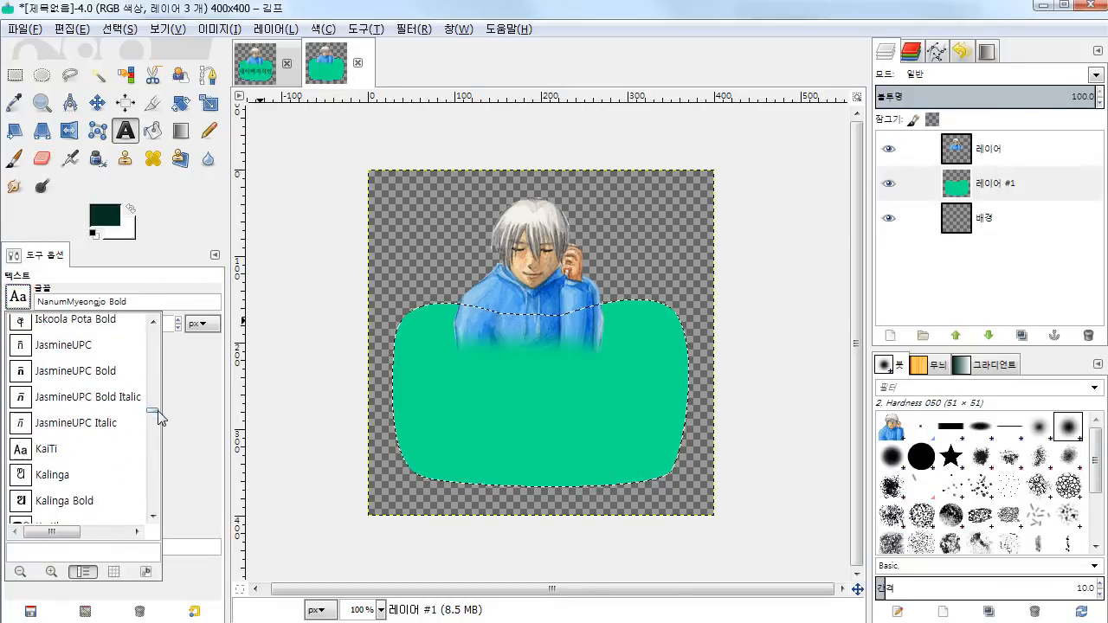
pyautogui.click(205, 404)
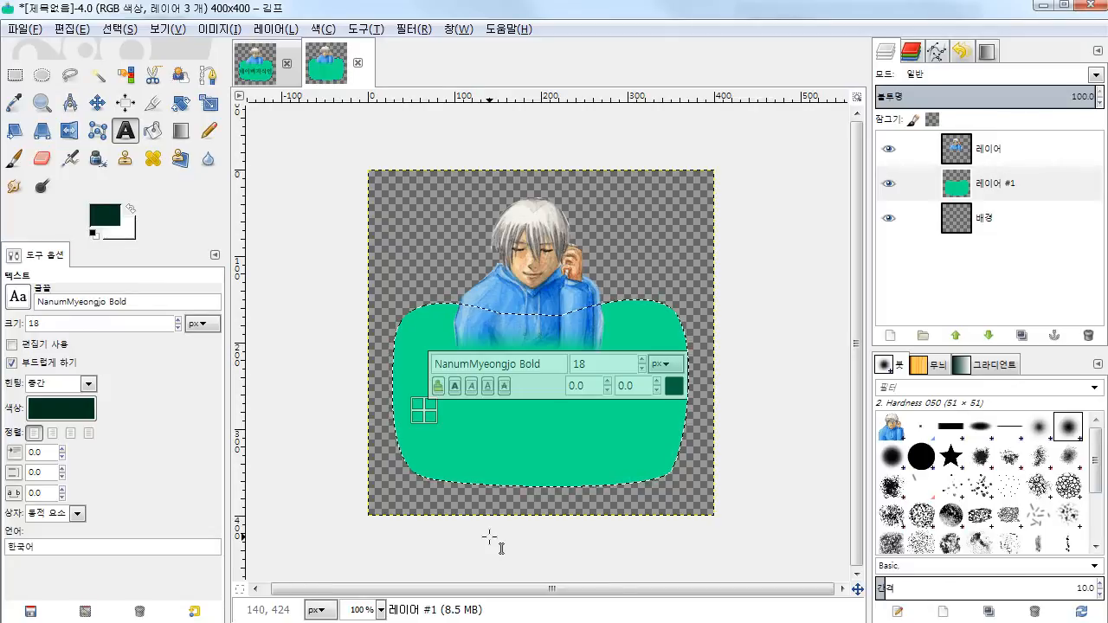
pyautogui.write('spdfg')
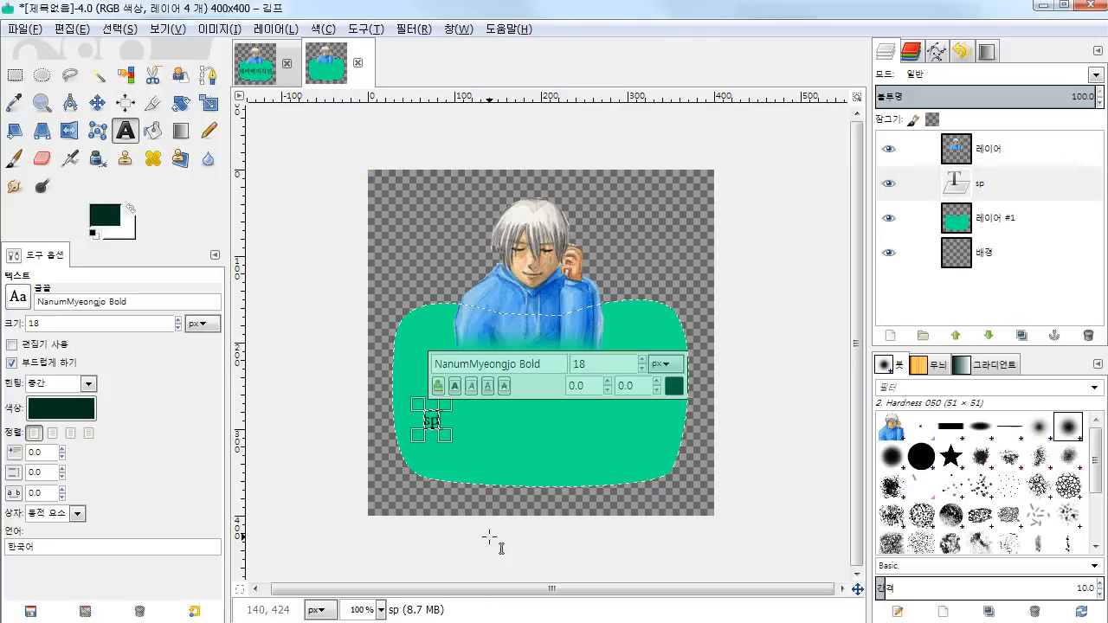
pyautogui.press('BackSpace')
pyautogui.press('BackSpace')
pyautogui.press('BackSpace')
pyautogui.press('BackSpace')
pyautogui.press('BackSpace')
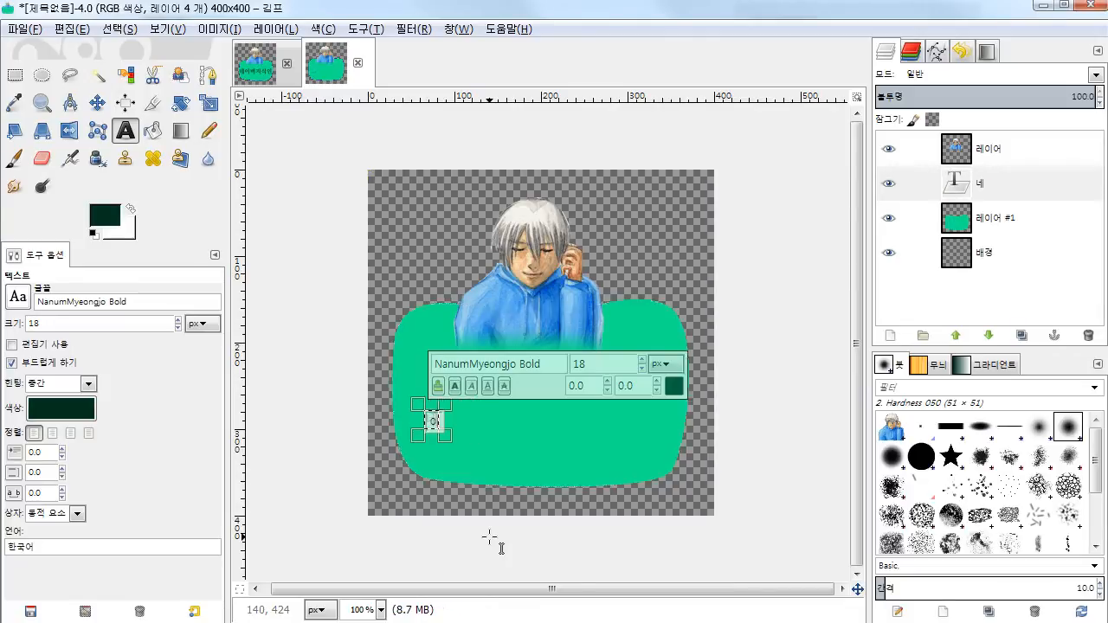
# - Enter the text 네이버지식인 in the text box and set the size of the whole text to 58 px
pyautogui.write('네이버지식')
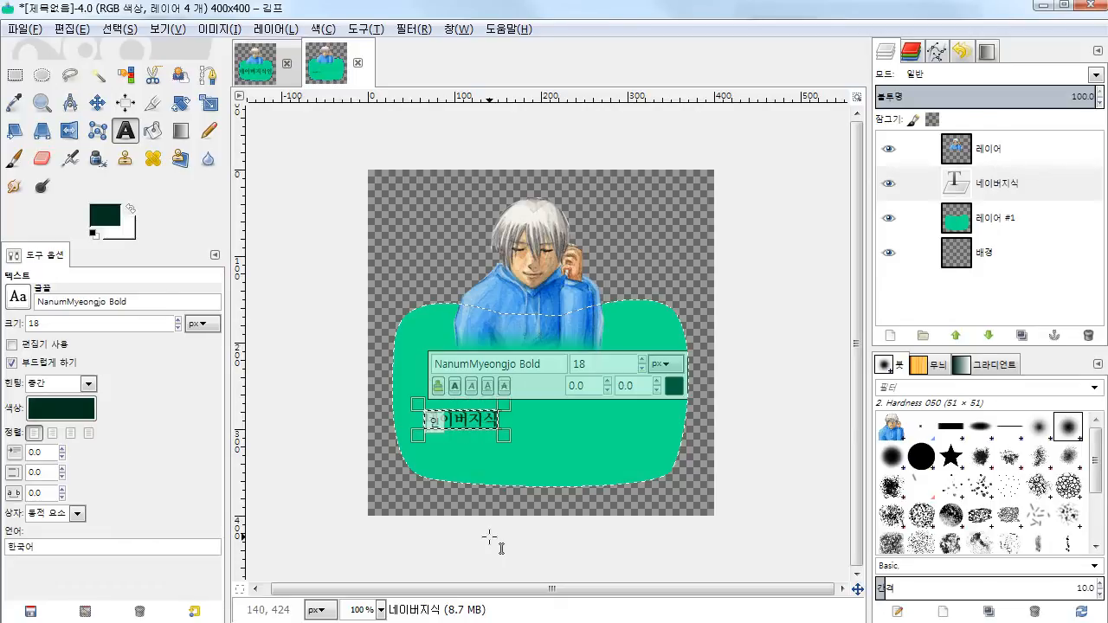
pyautogui.write('인')
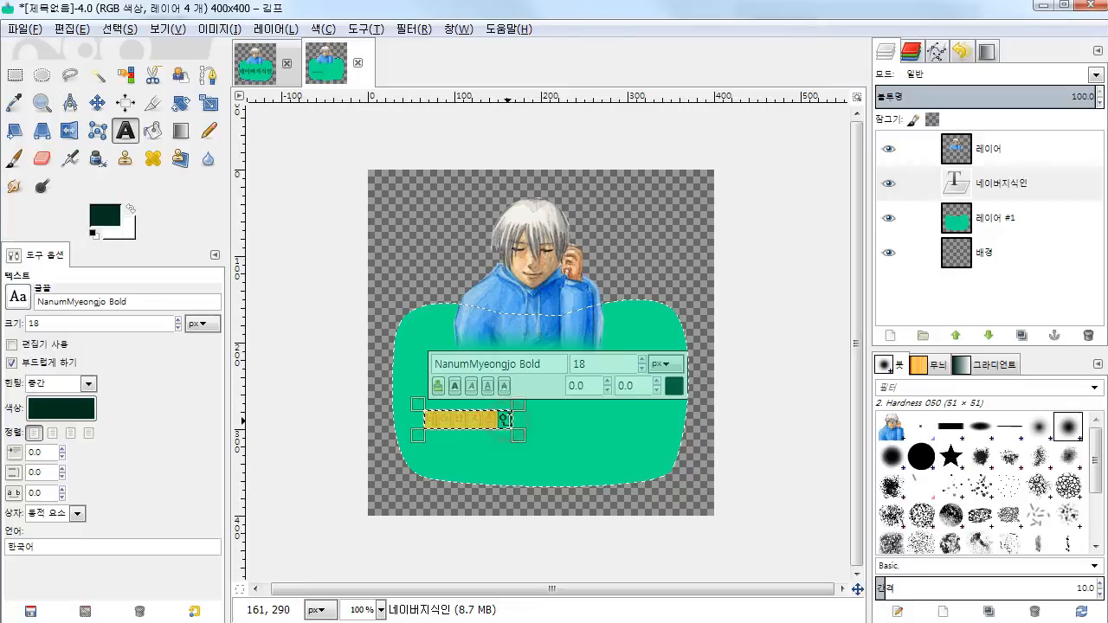
pyautogui.click(511, 420)
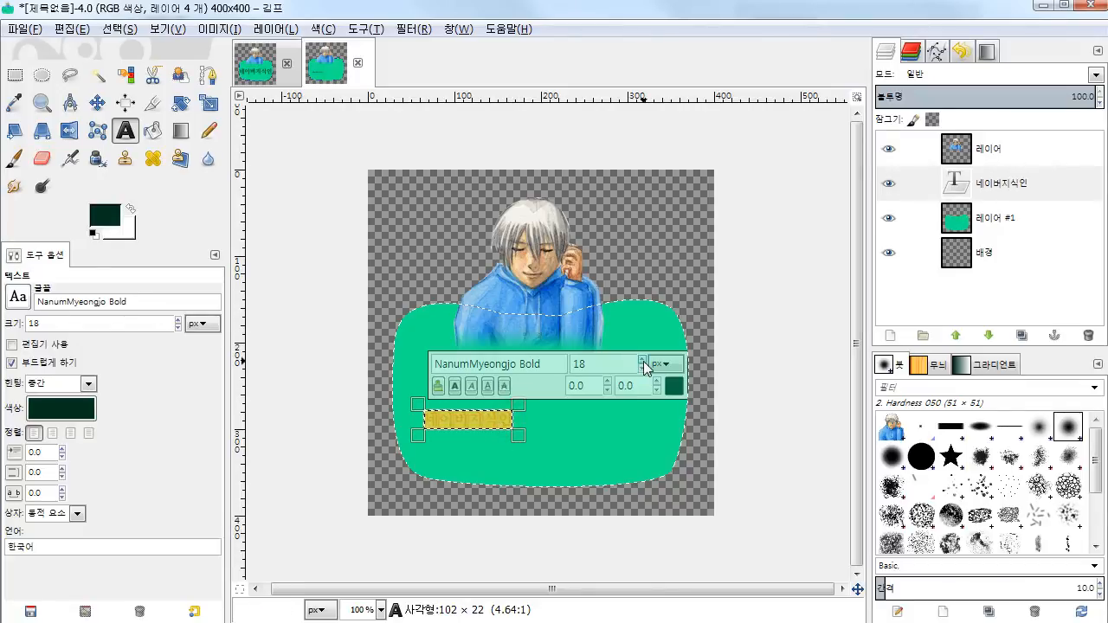
pyautogui.moveTo(644, 361)
pyautogui.mouseDown()
pyautogui.moveTo(646, 372)
pyautogui.moveTo(648, 362)
pyautogui.mouseUp()
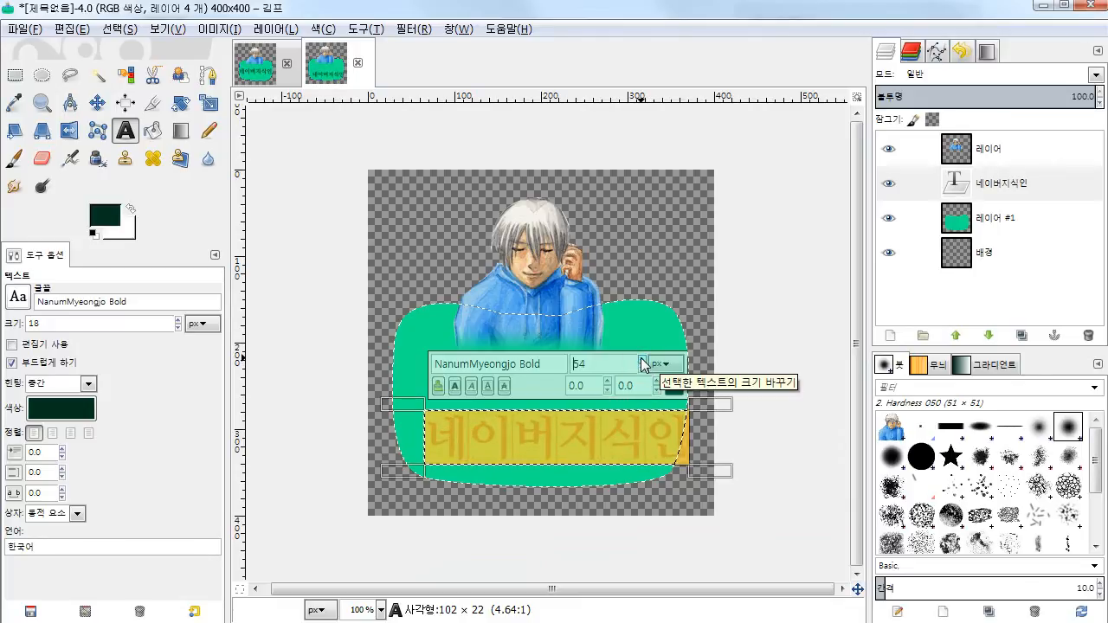
pyautogui.click(644, 370)
pyautogui.click(644, 369)
pyautogui.click(643, 369)
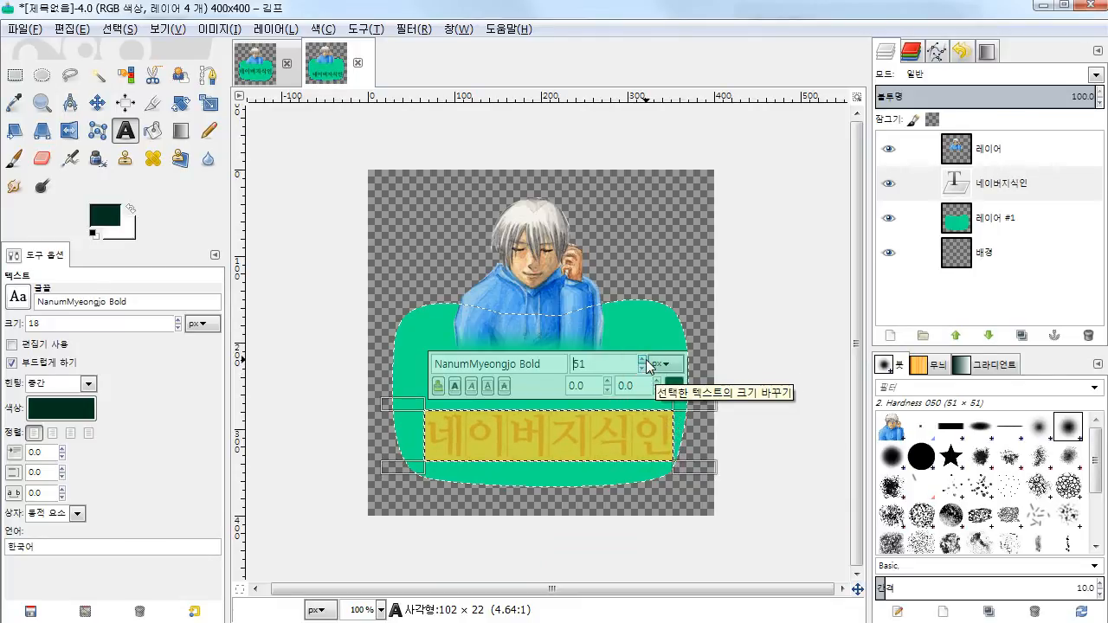
pyautogui.click(643, 359)
pyautogui.click(643, 359)
pyautogui.click(644, 359)
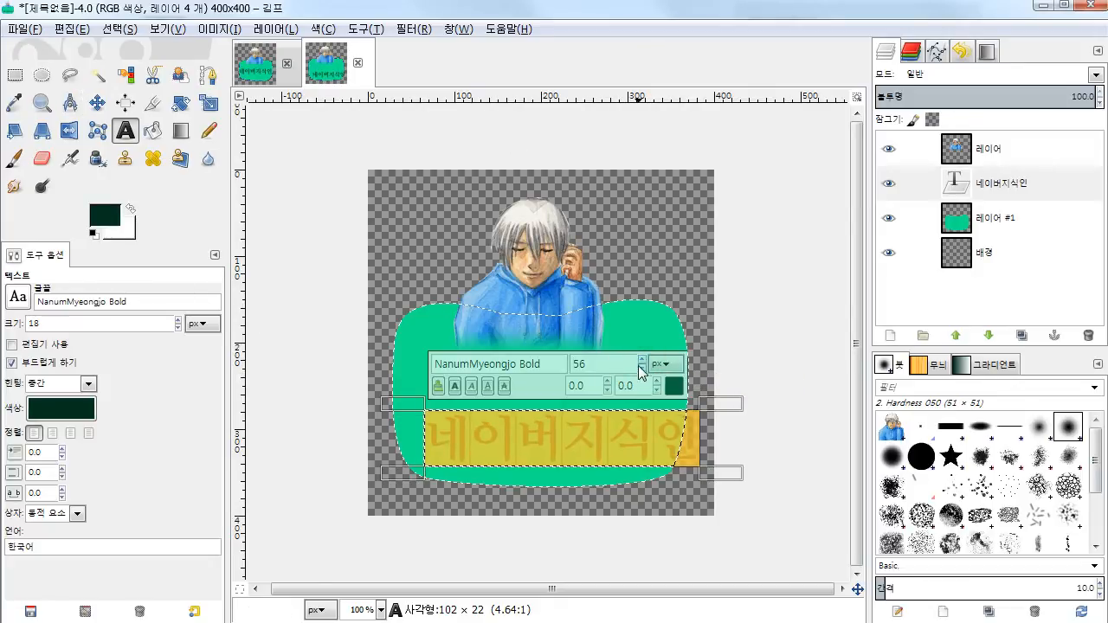
pyautogui.click(642, 359)
pyautogui.click(642, 359)
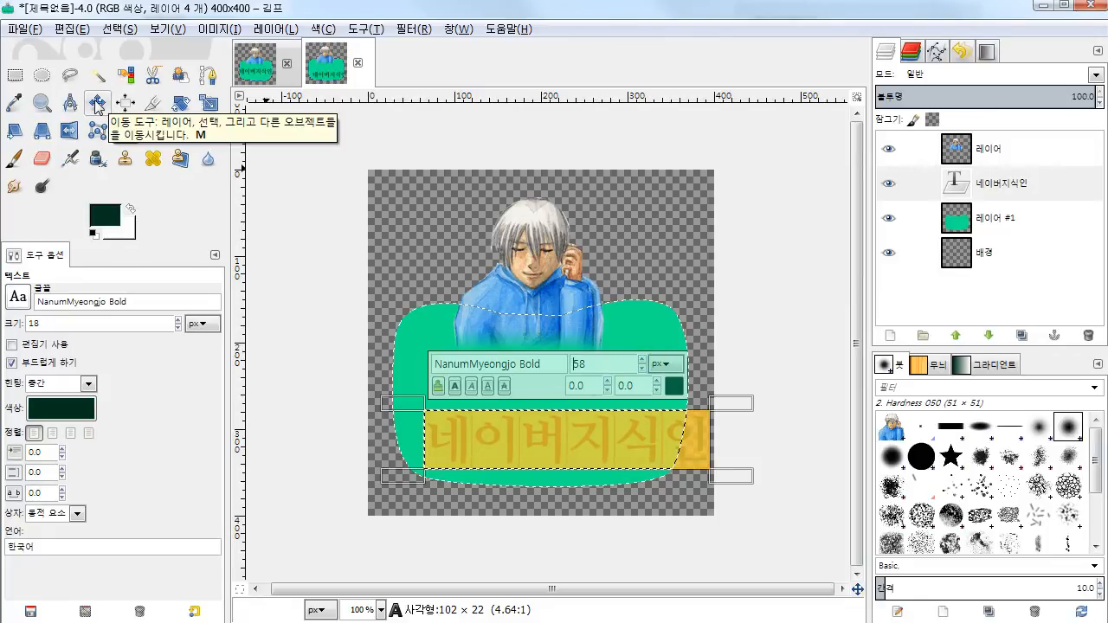
# - Move the 네이버지식인 text up and to the left so it sits centred within the green shape
pyautogui.click(96, 104)
pyautogui.moveTo(557, 443); pyautogui.dragTo(531, 417)
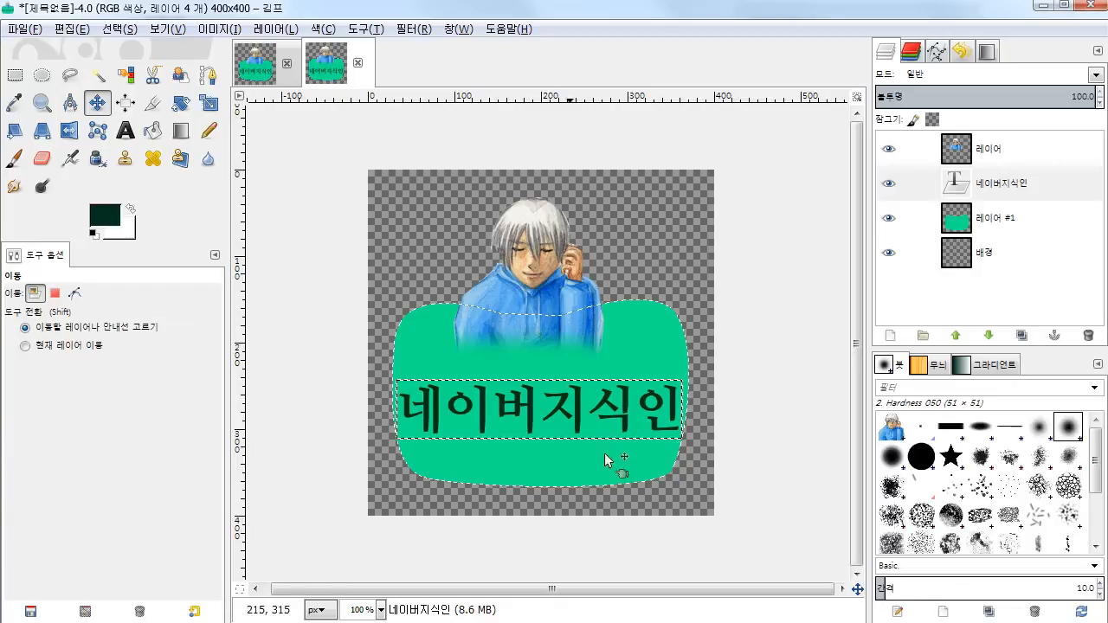
# - Make the green shape's layer, 레이어 #1, the active layer
pyautogui.click(998, 257)
pyautogui.click(998, 222)
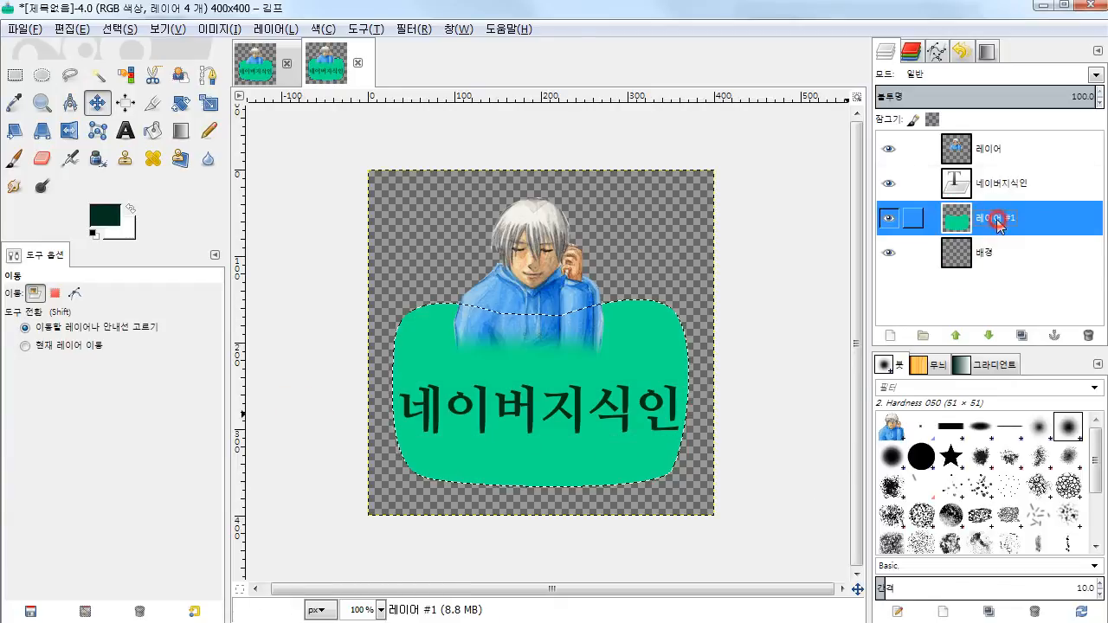
pyautogui.click(993, 184)
pyautogui.click(989, 148)
pyautogui.click(991, 218)
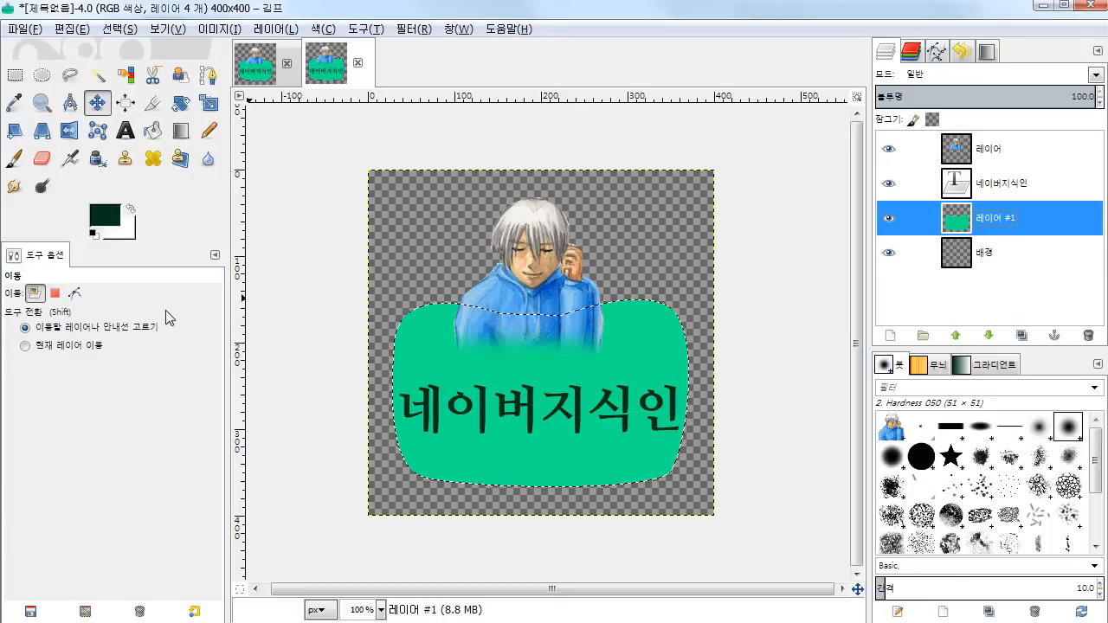
# - Save the image in 새 폴더 under the name logo001.xcf
pyautogui.click(26, 31)
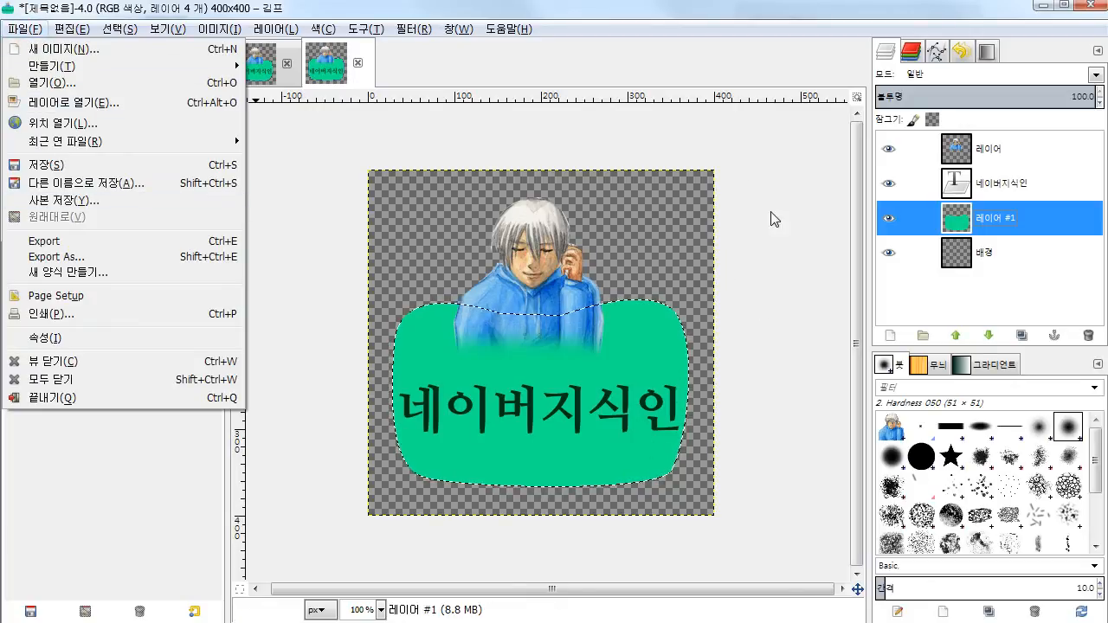
pyautogui.click(60, 167)
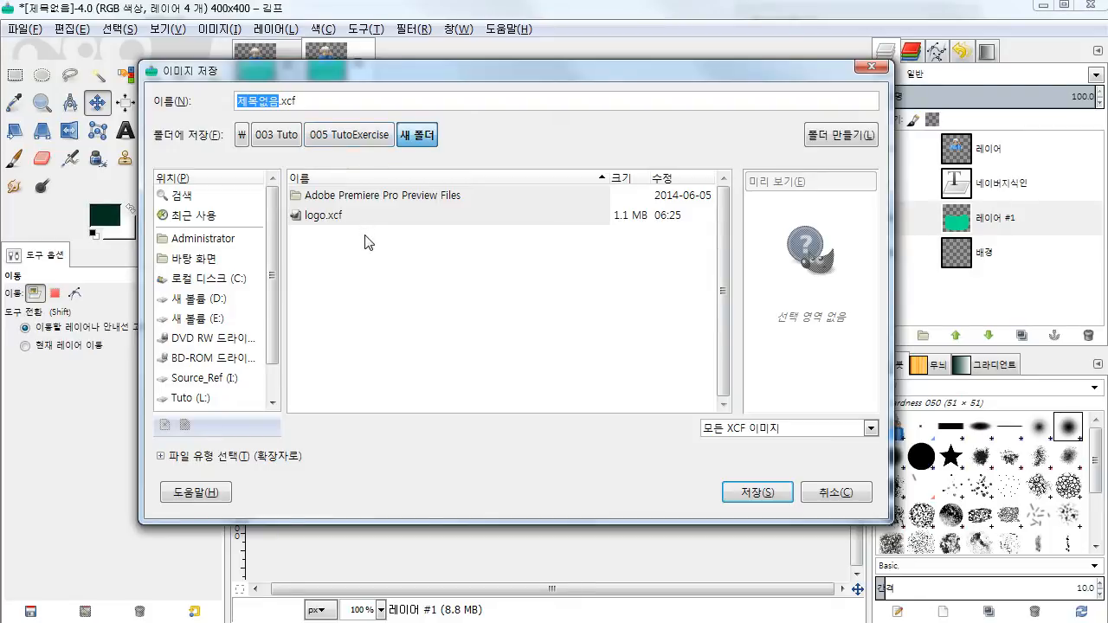
pyautogui.press('BackSpace')
pyautogui.write('logo001')
pyautogui.click(767, 492)
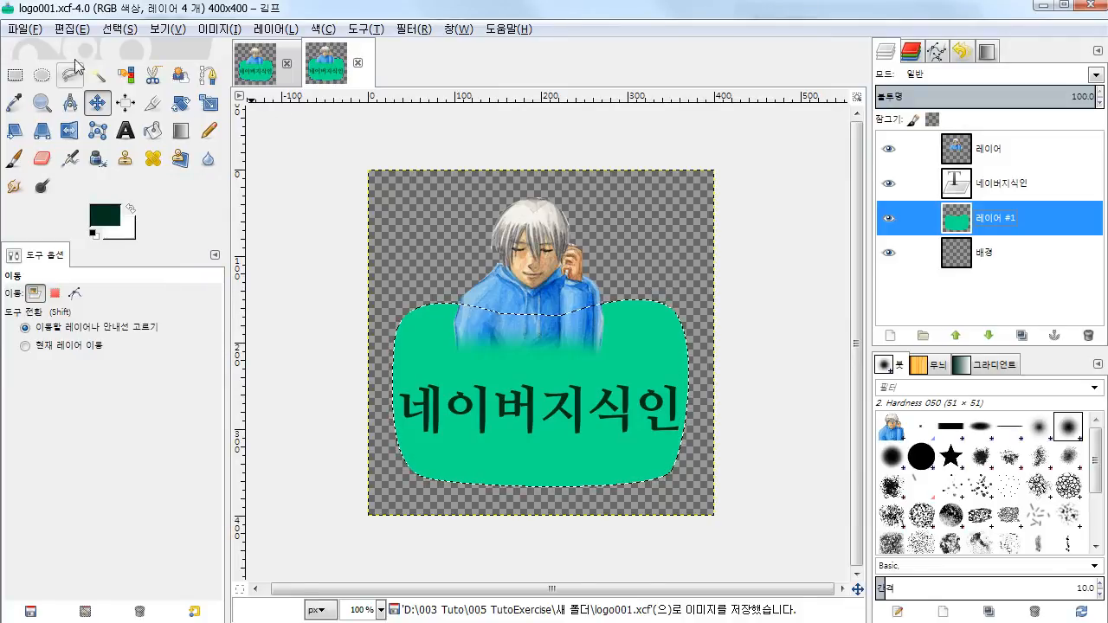
# - Start exporting the finished logo to an image file
pyautogui.click(22, 31)
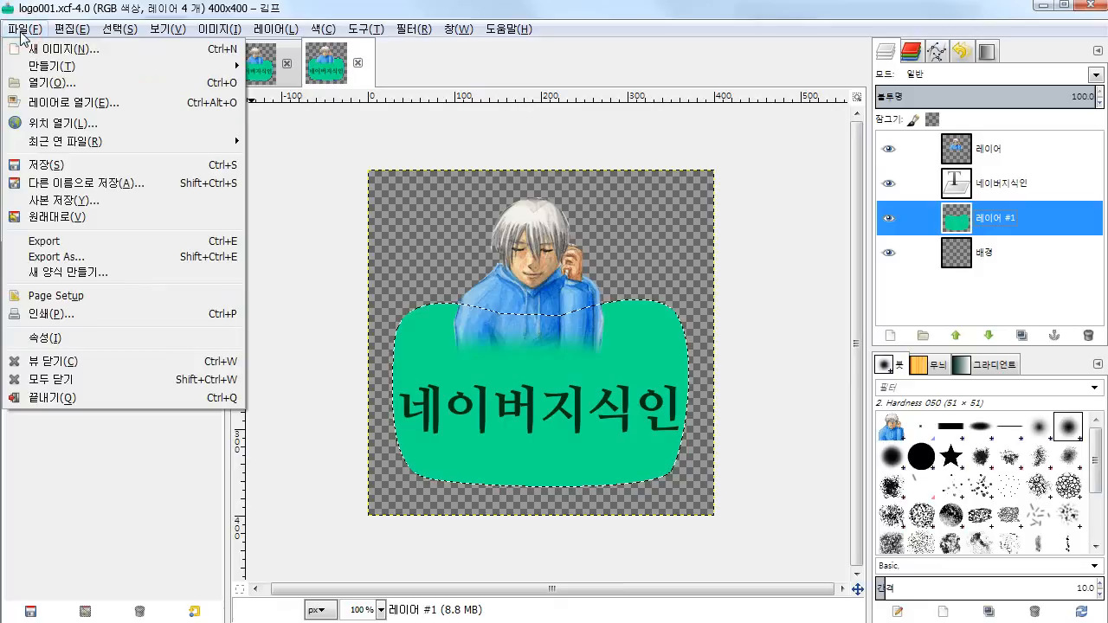
pyautogui.click(21, 32)
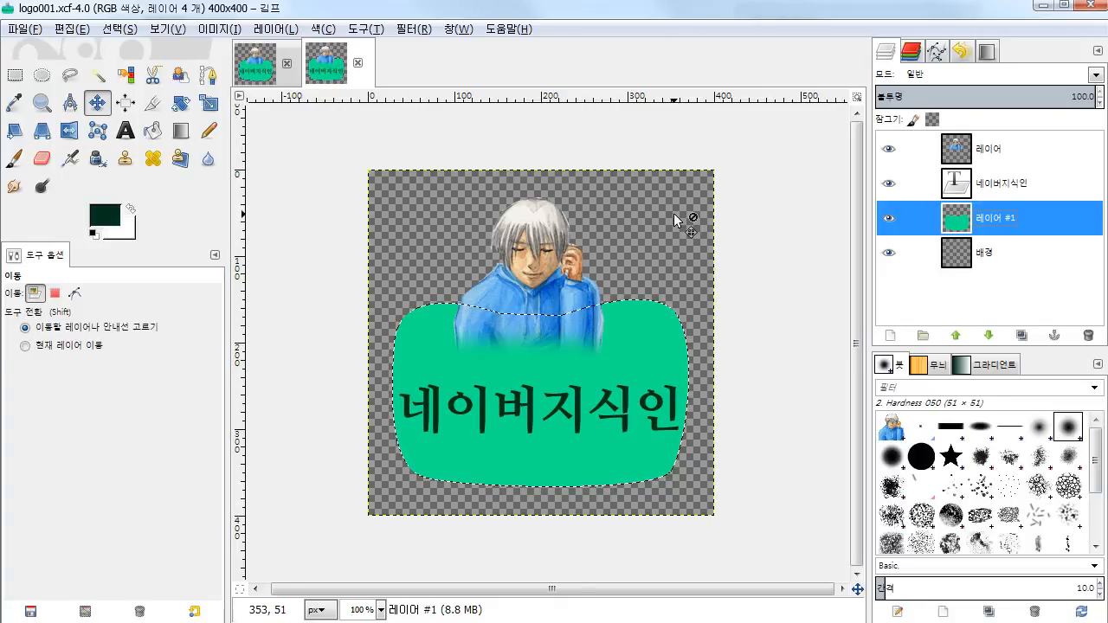
pyautogui.click(24, 30)
pyautogui.click(26, 33)
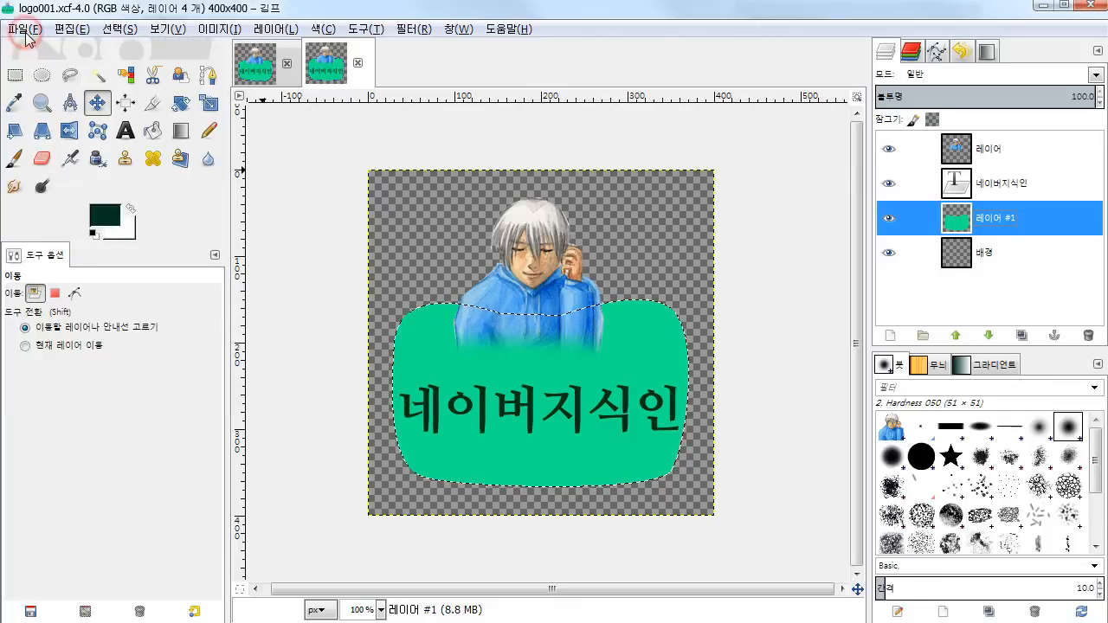
pyautogui.click(26, 33)
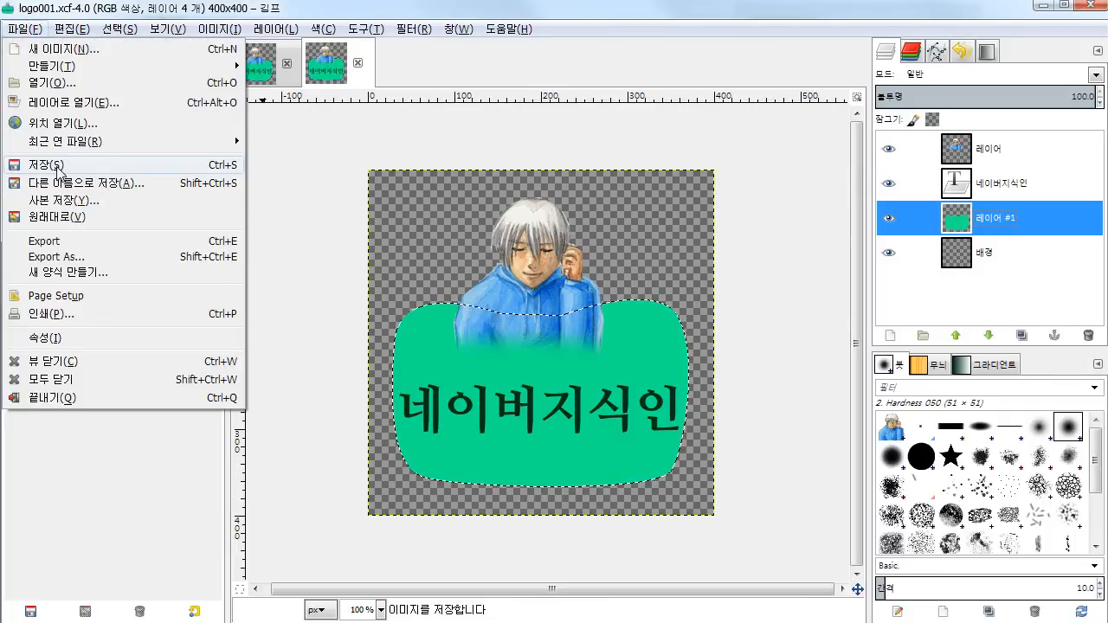
pyautogui.click(69, 247)
pyautogui.moveTo(598, 108); pyautogui.dragTo(499, 106)
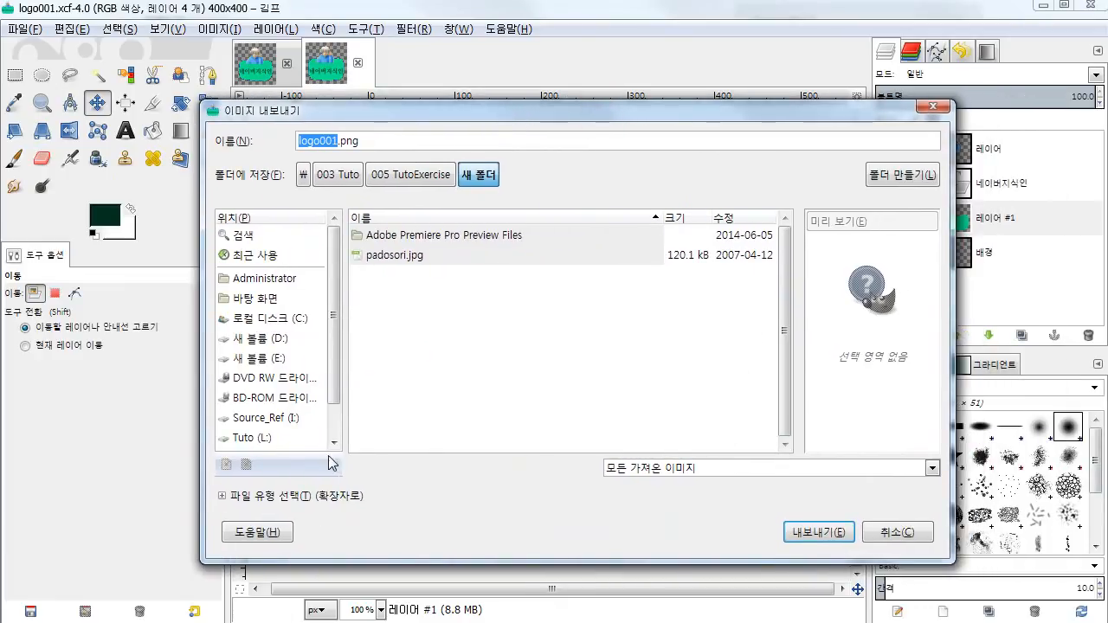
# - Look through the file formats offered for the export
pyautogui.click(728, 472)
pyautogui.click(725, 470)
pyautogui.click(726, 470)
pyautogui.scroll(-3, 923, 217)
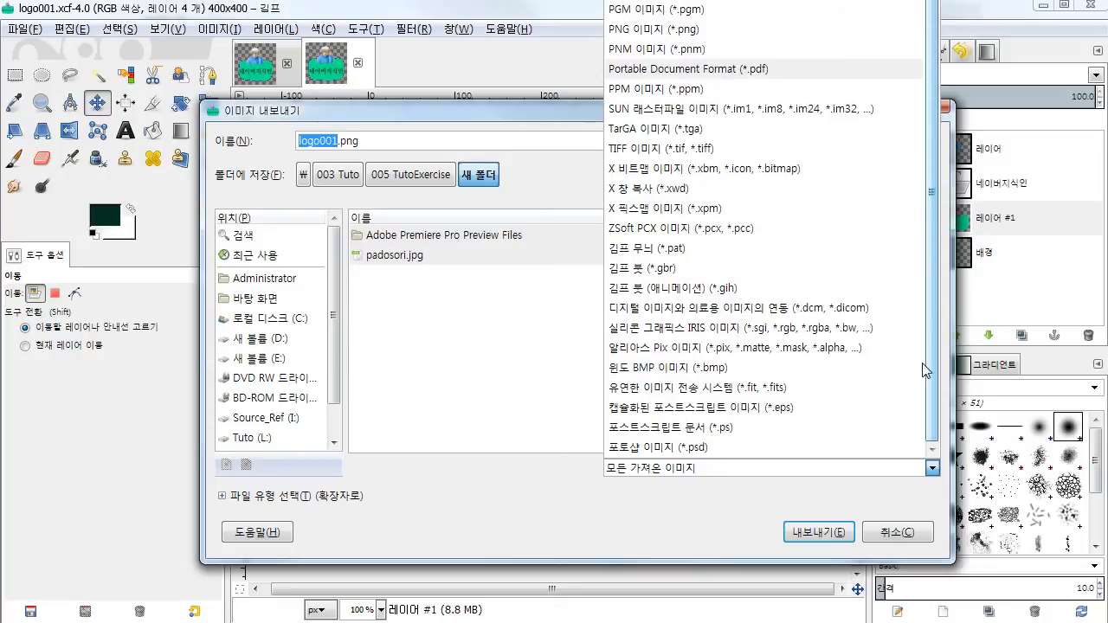
pyautogui.scroll(3, 926, 139)
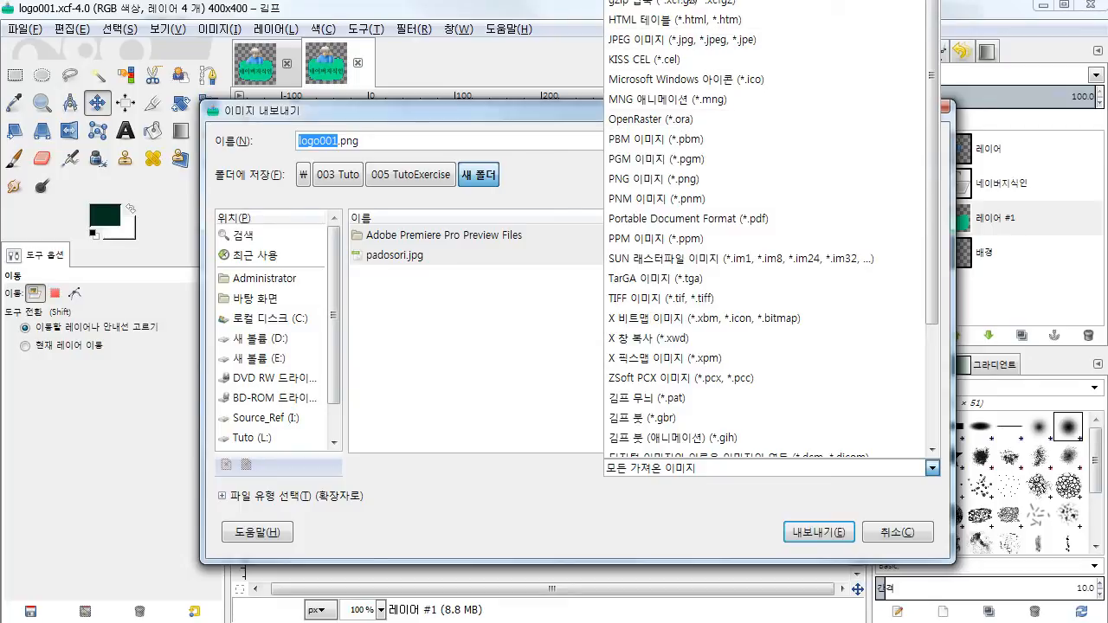
pyautogui.click(523, 115)
pyautogui.moveTo(531, 110); pyautogui.dragTo(518, 151)
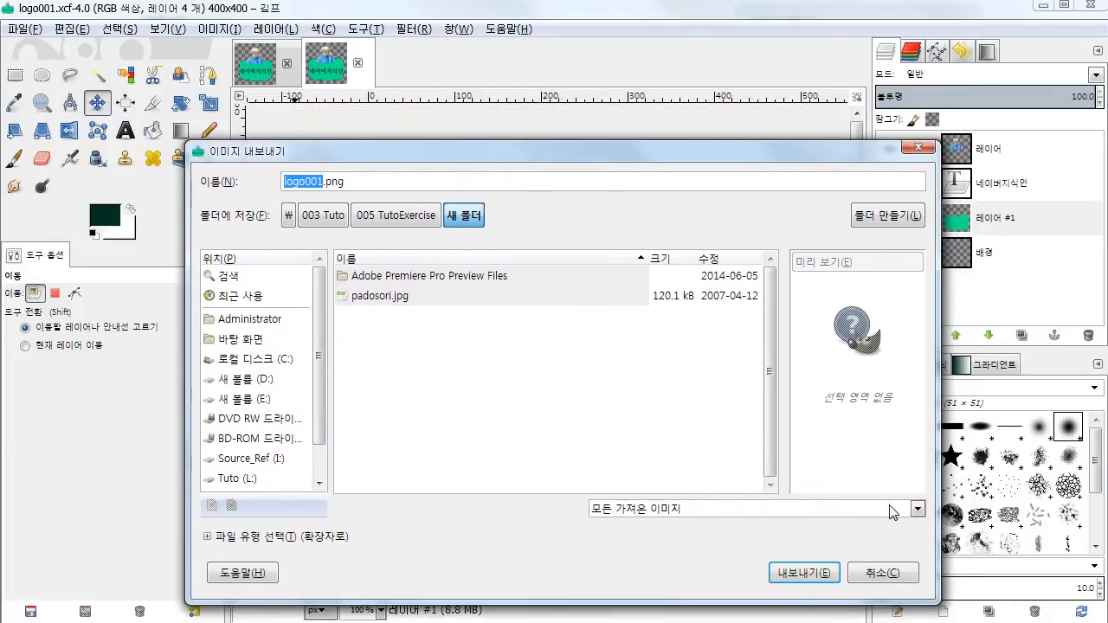
# - Choose PNG 이미지 (*.png) as the export file type and keep the file name logo001.png
pyautogui.click(917, 509)
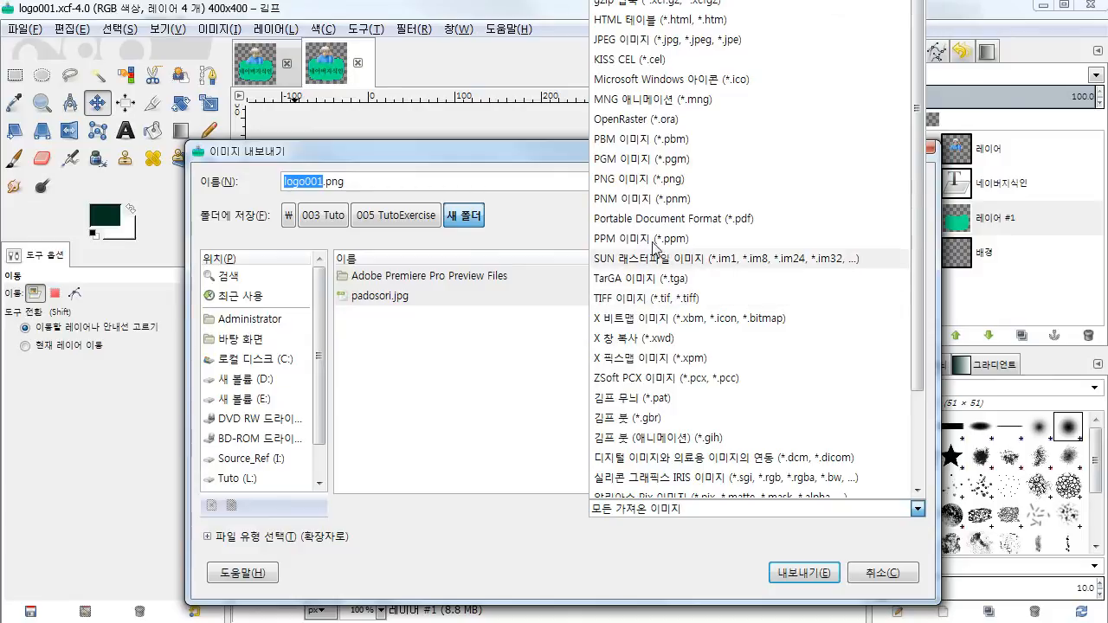
pyautogui.scroll(-3, 668, 258)
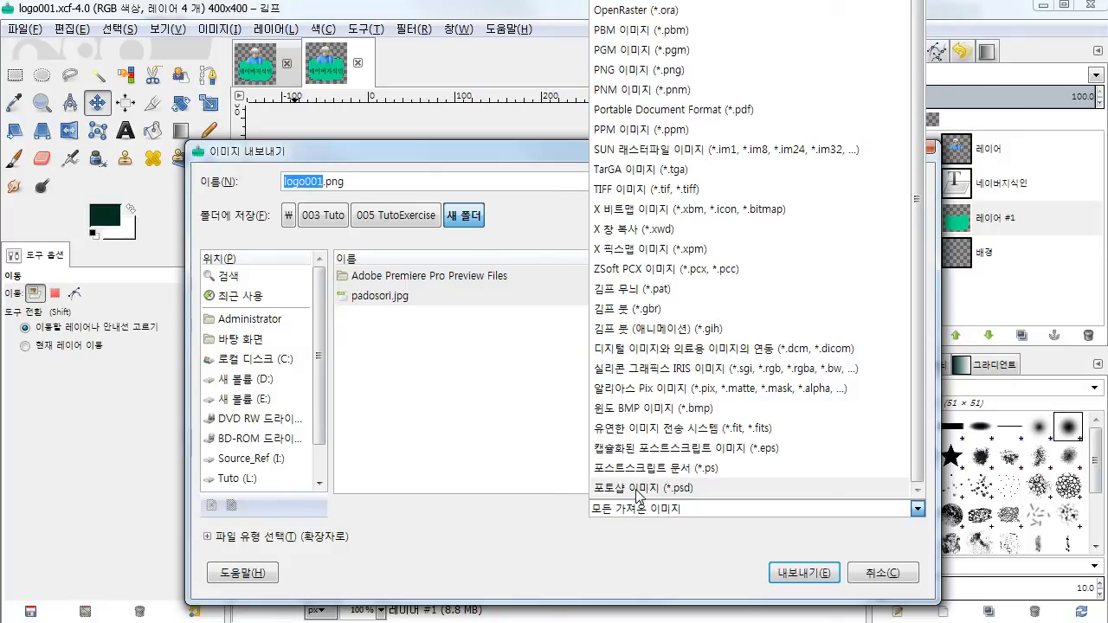
pyautogui.scroll(3, 645, 407)
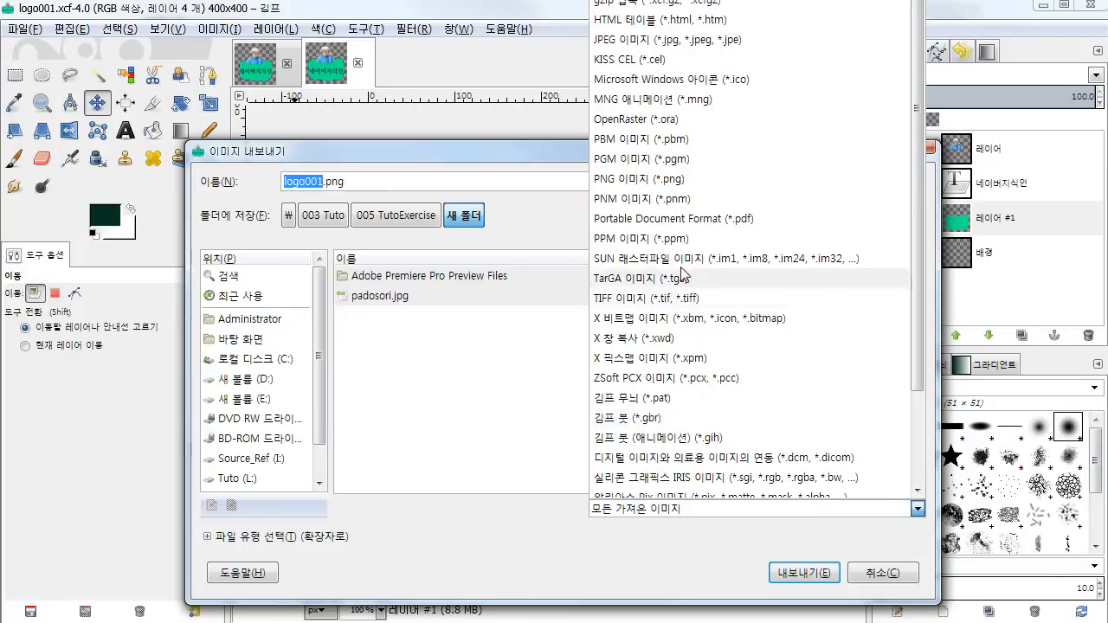
pyautogui.click(663, 180)
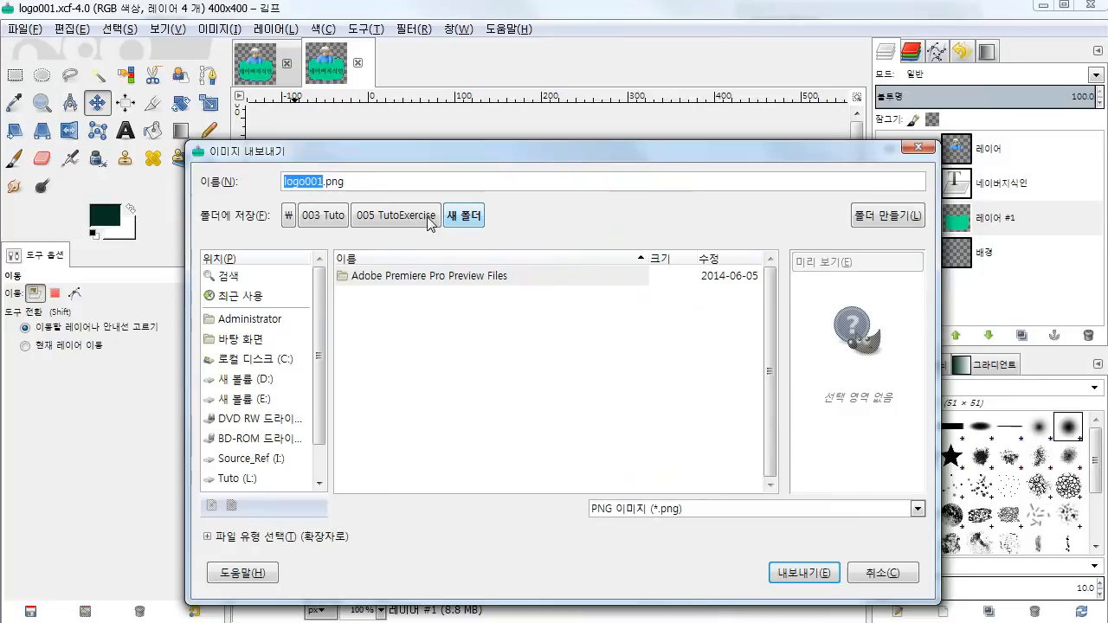
pyautogui.click(319, 176)
pyautogui.moveTo(305, 181); pyautogui.dragTo(325, 181)
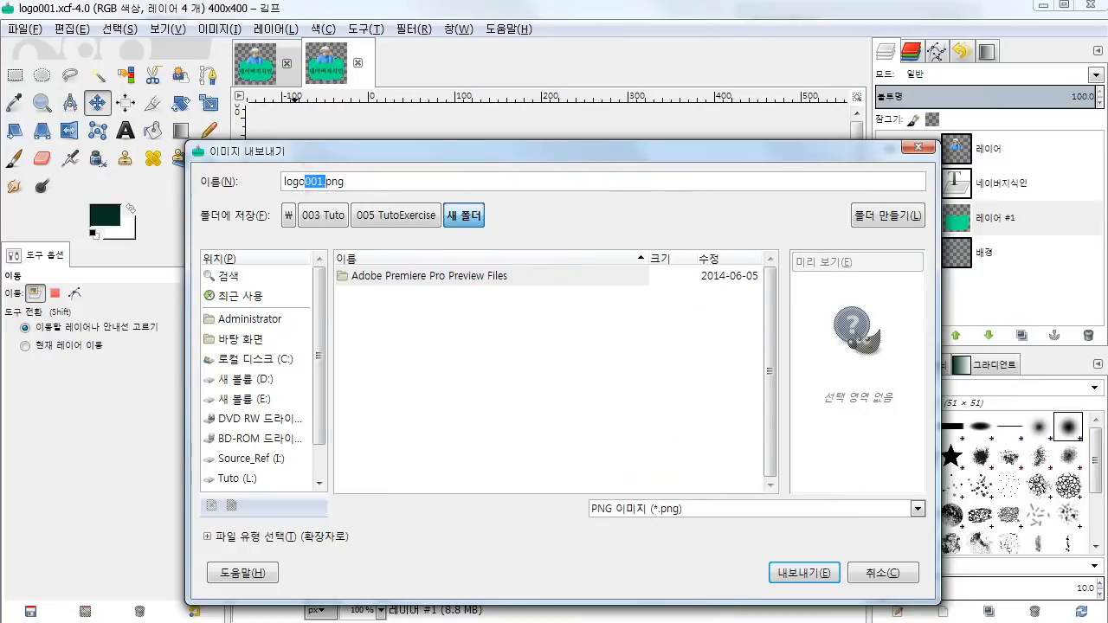
pyautogui.click(394, 182)
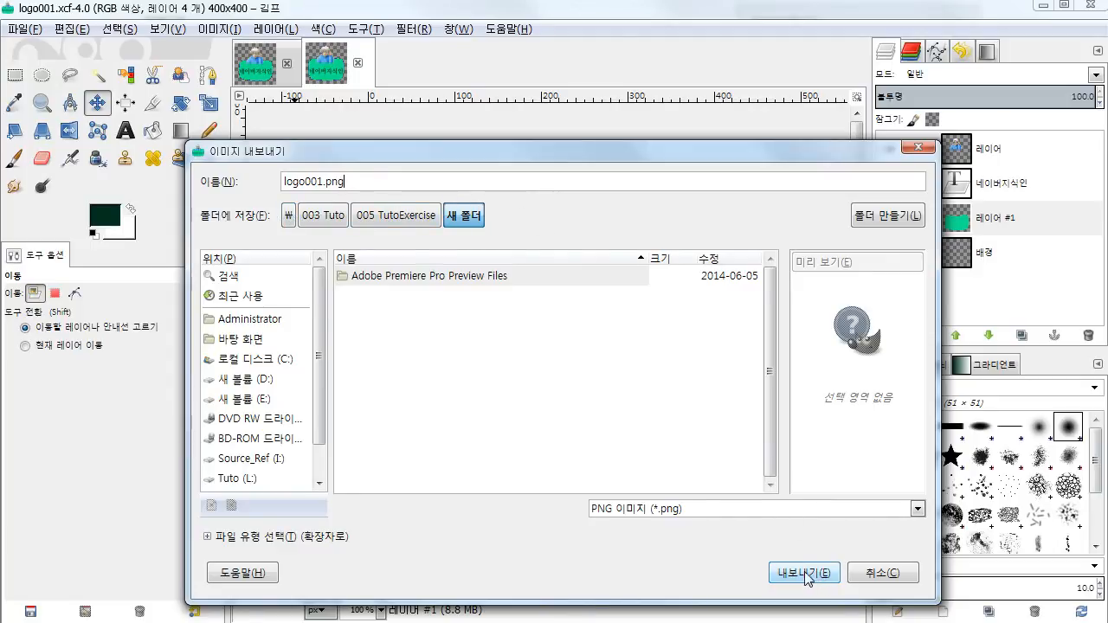
pyautogui.click(565, 408)
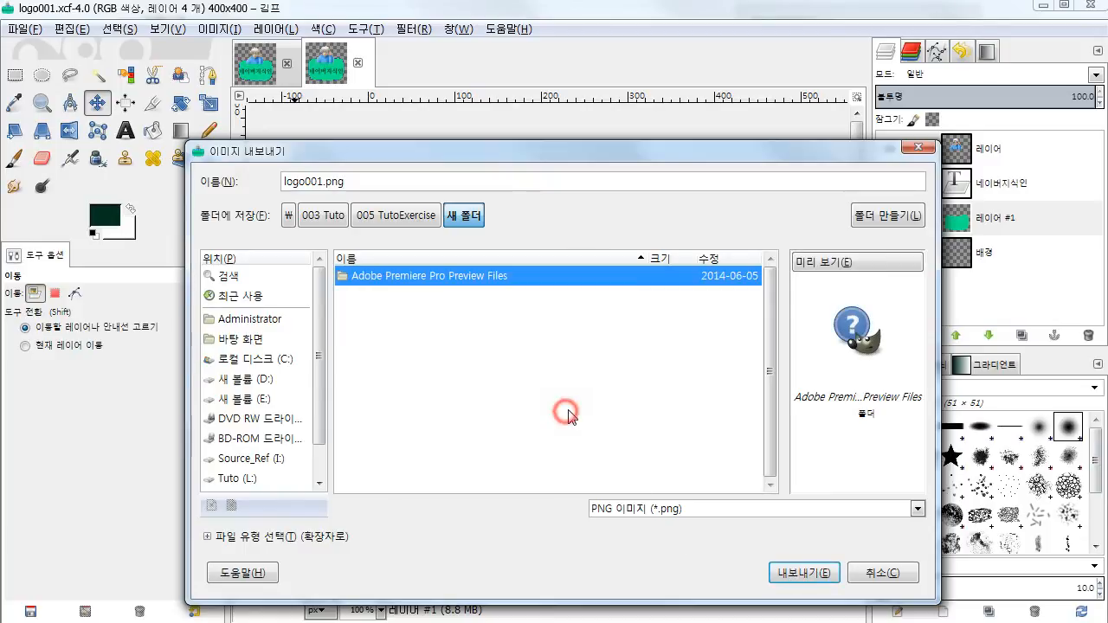
pyautogui.click(807, 575)
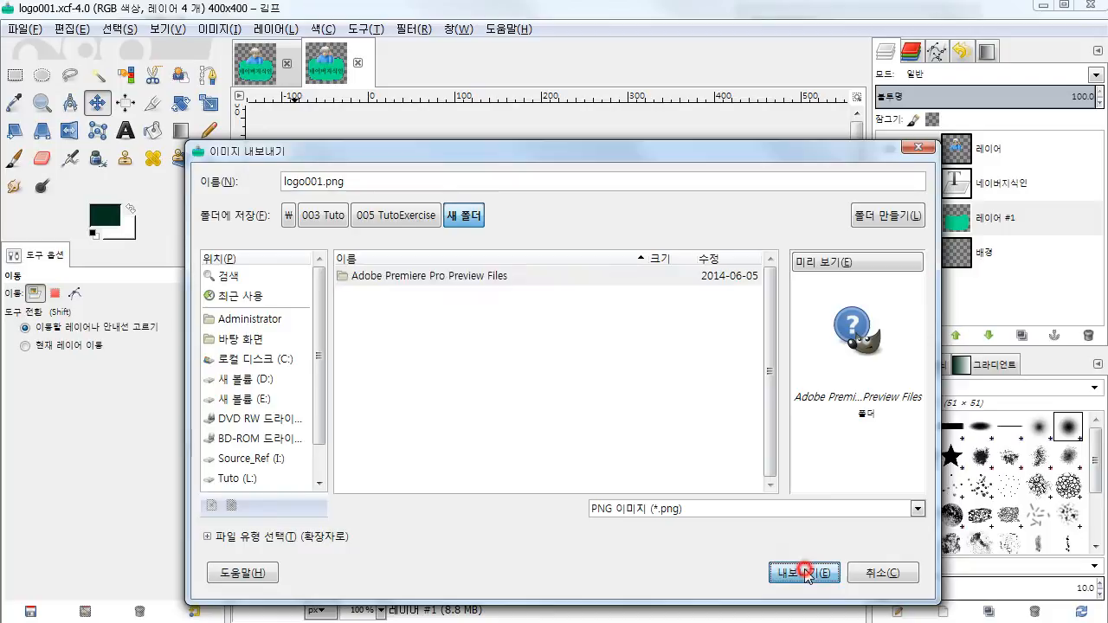
pyautogui.click(656, 367)
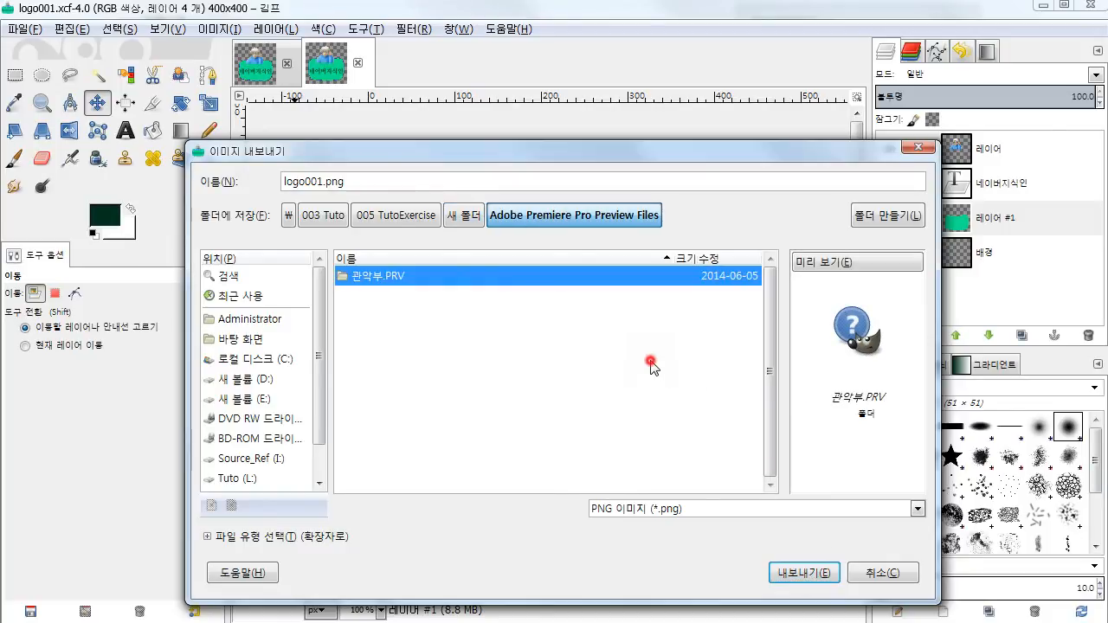
pyautogui.click(464, 214)
pyautogui.click(574, 347)
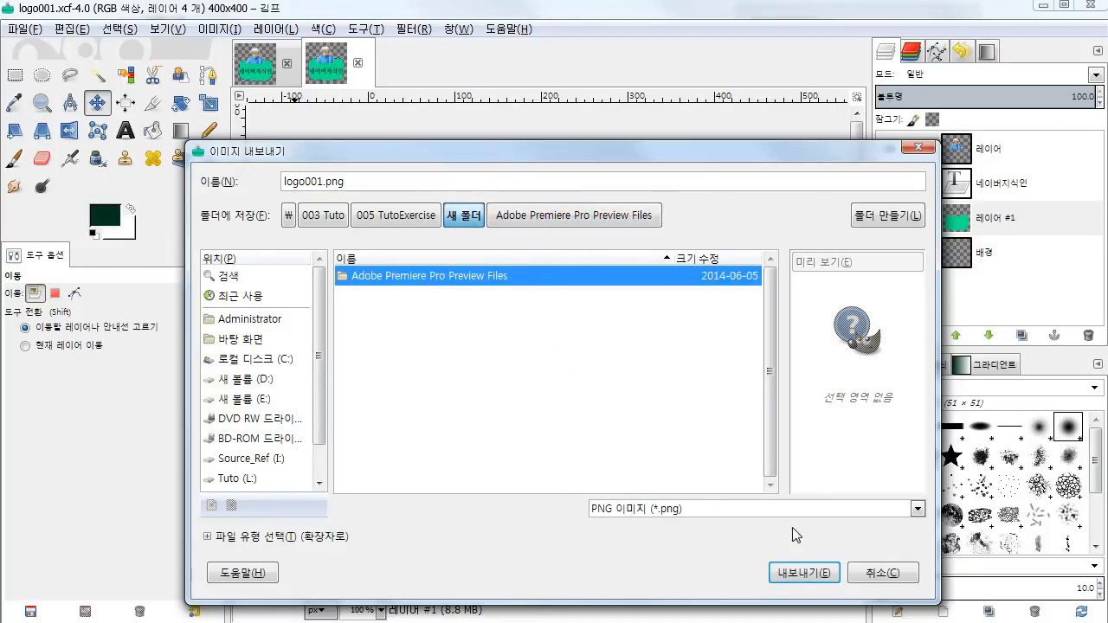
pyautogui.click(807, 571)
pyautogui.click(476, 219)
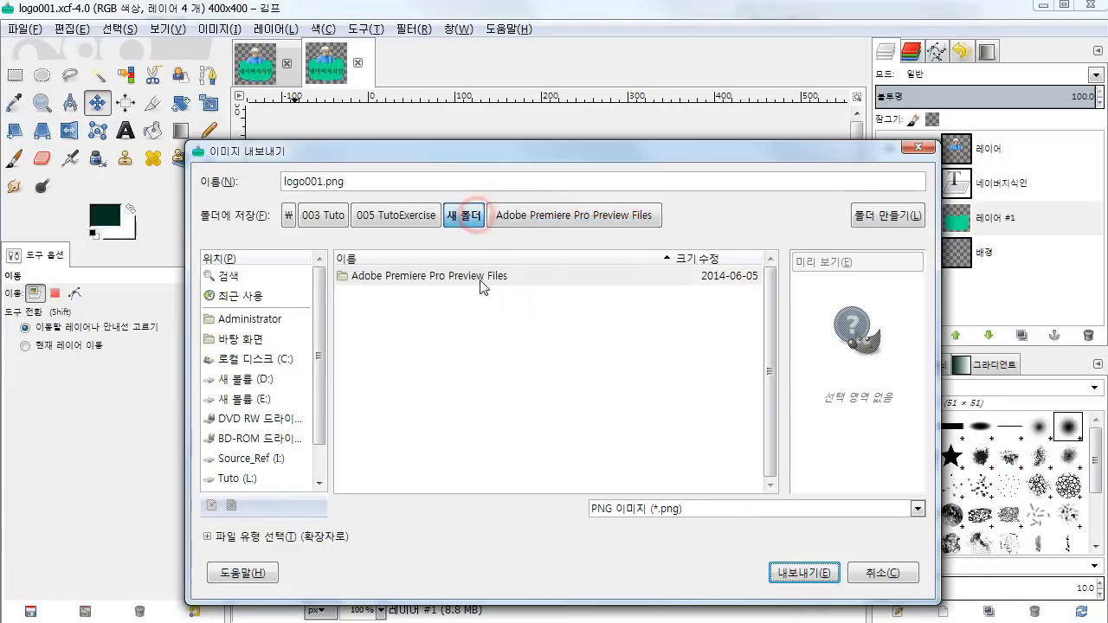
# - Reopen 새 폴더 from 005 TutoExercise as the destination and confirm the export of logo001.png
pyautogui.click(419, 215)
pyautogui.doubleClick(368, 404)
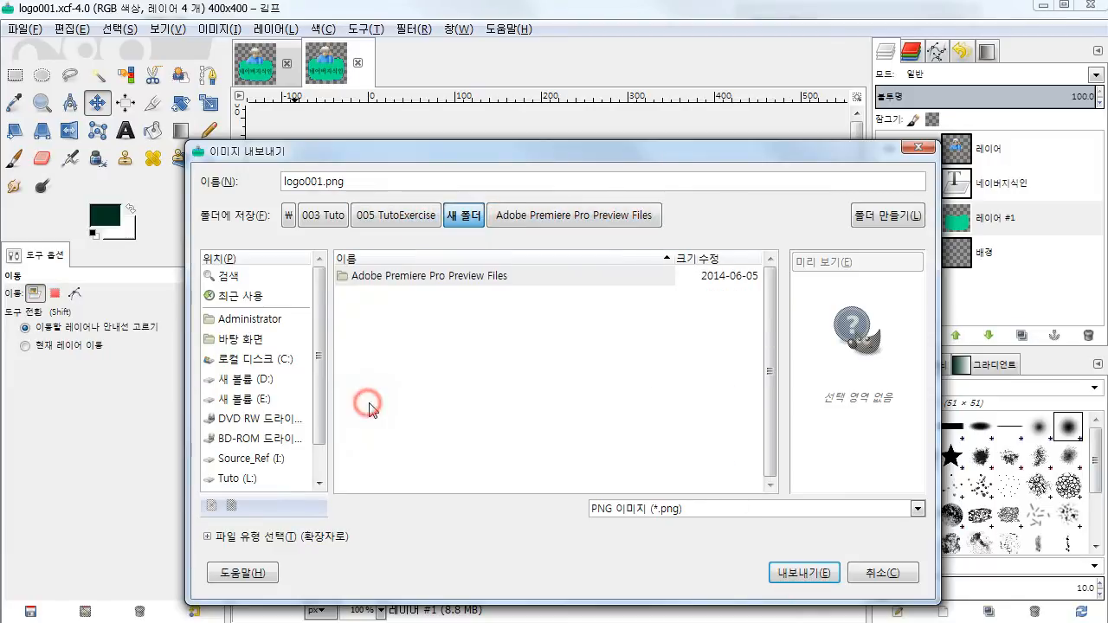
pyautogui.click(802, 575)
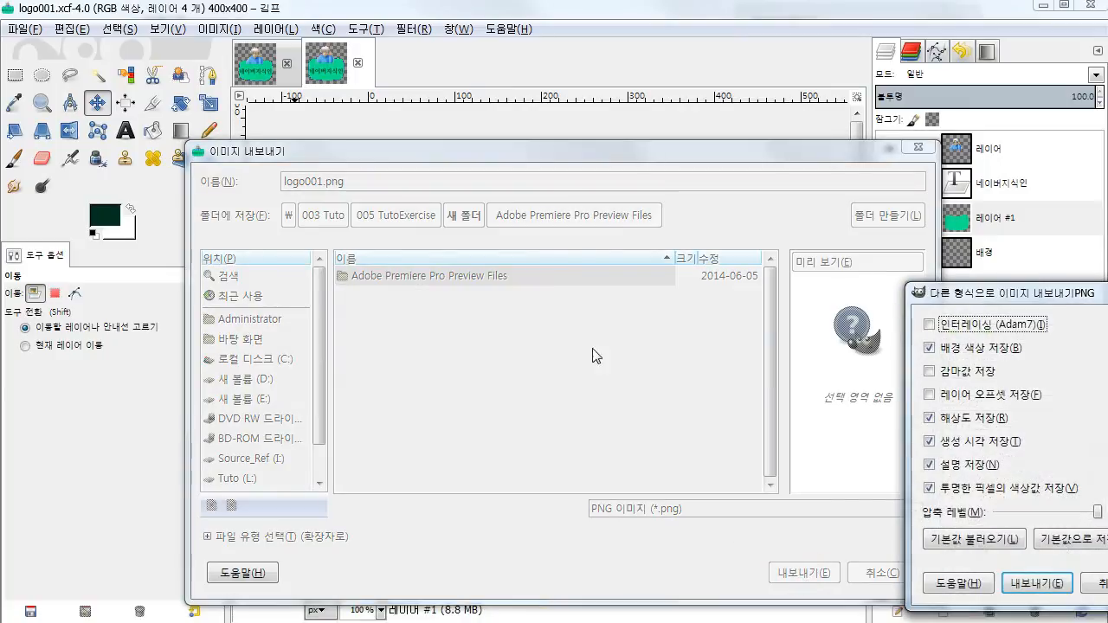
# - Enable Adam7 interlacing, lower the compression level, and export the PNG with these options
pyautogui.moveTo(1000, 301); pyautogui.dragTo(562, 251)
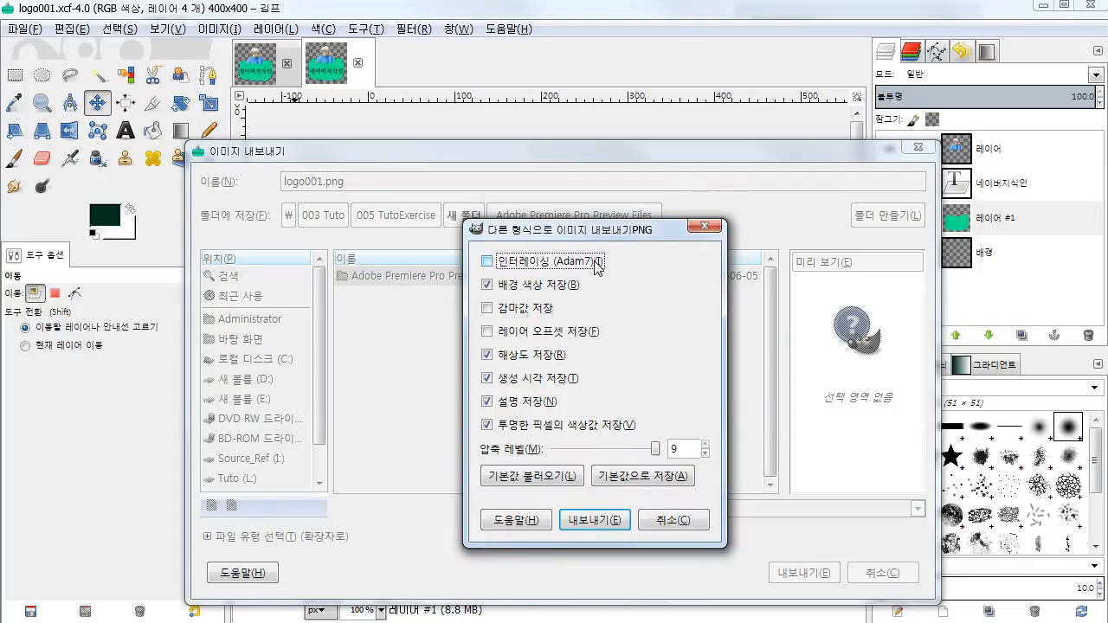
pyautogui.click(510, 267)
pyautogui.click(657, 450)
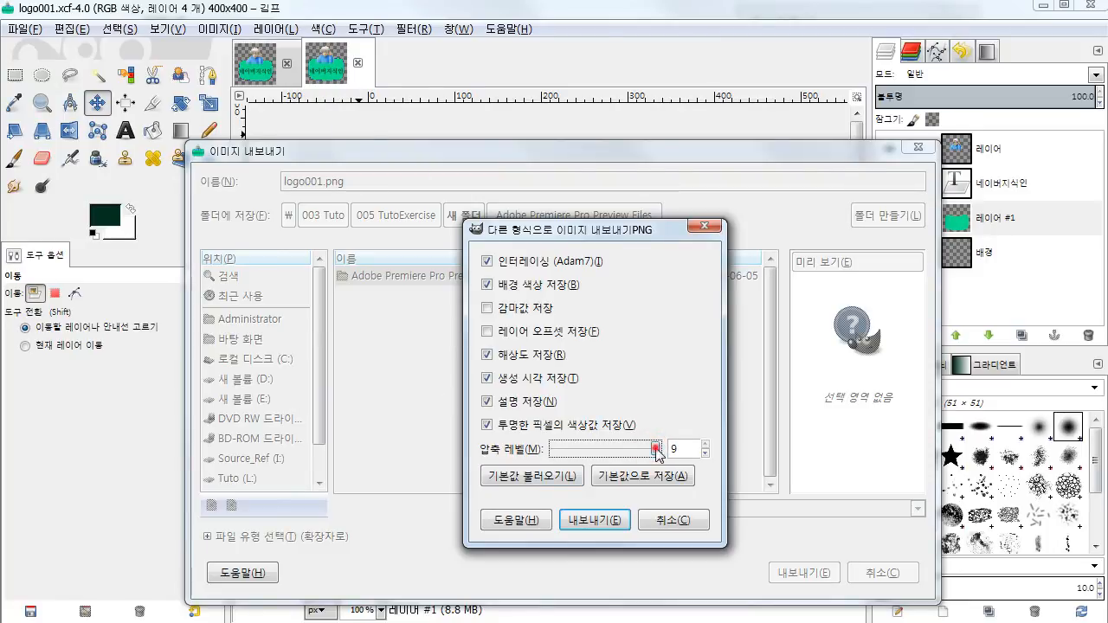
pyautogui.moveTo(657, 450); pyautogui.dragTo(552, 452)
pyautogui.click(599, 523)
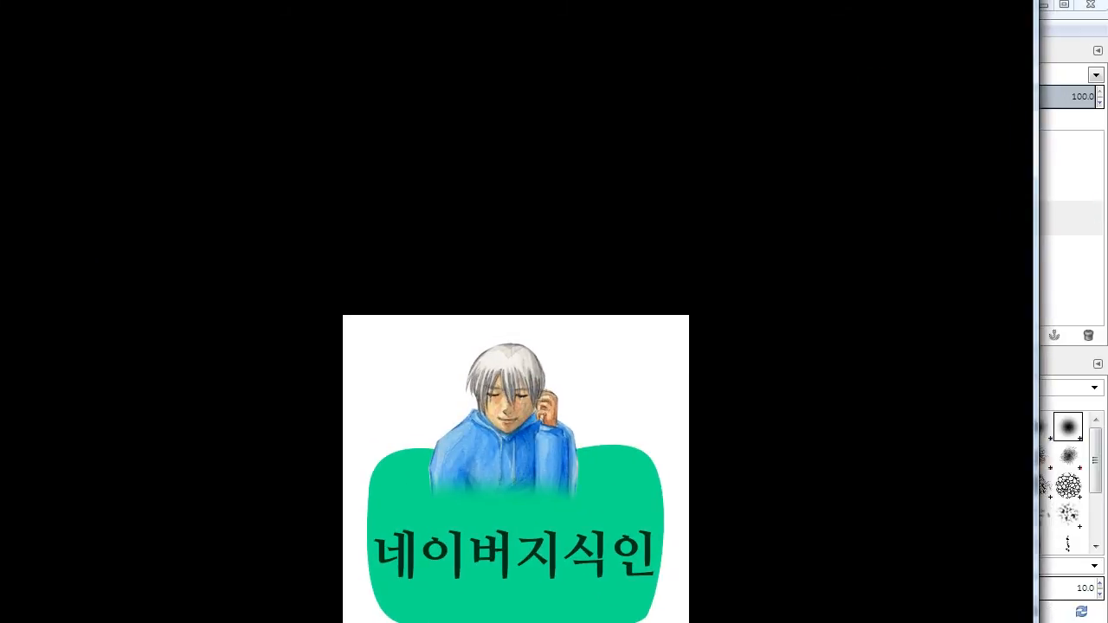
# - Examine the exported logo PNG and its background area in the image viewer, and leave the viewer
pyautogui.moveTo(803, 0); pyautogui.dragTo(850, 0)
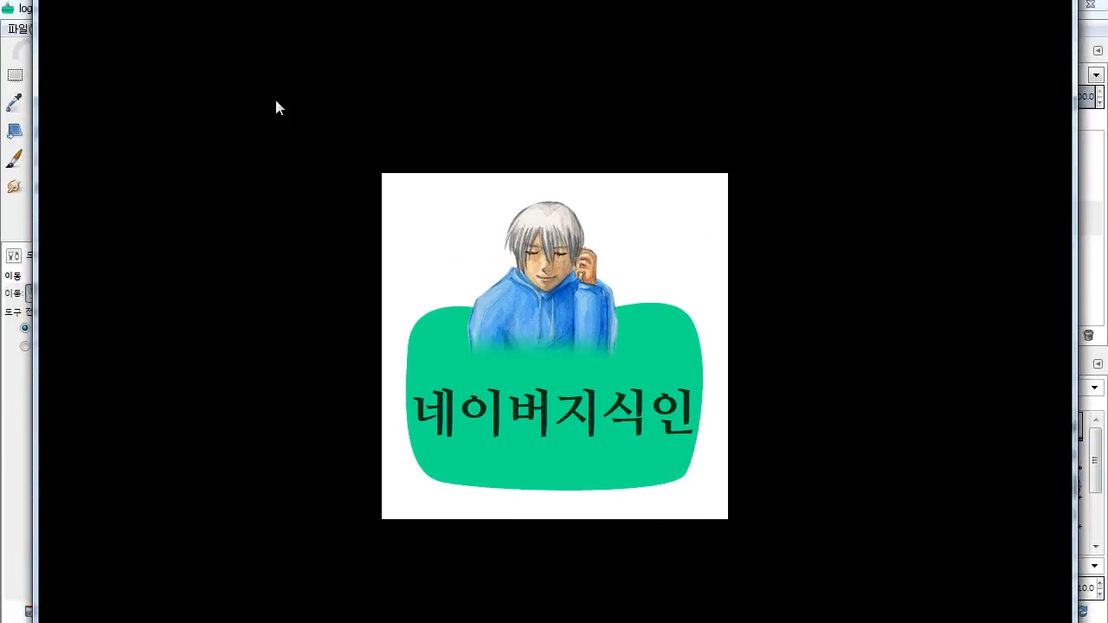
pyautogui.moveTo(410, 191); pyautogui.dragTo(348, 270)
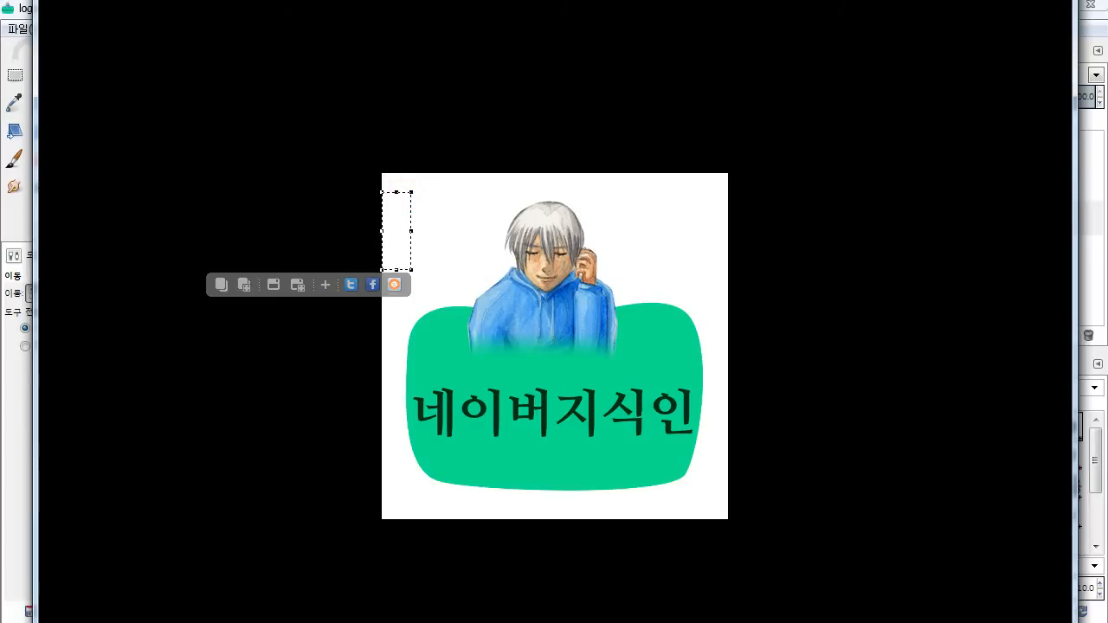
pyautogui.click(460, 209)
pyautogui.moveTo(476, 199); pyautogui.dragTo(401, 255)
pyautogui.click(457, 232)
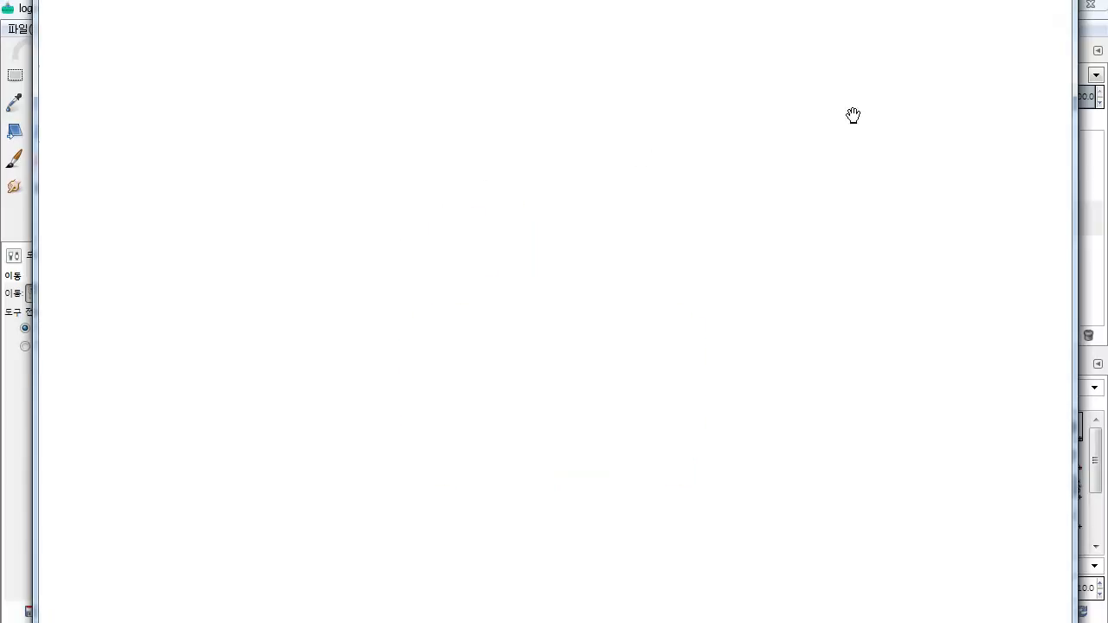
pyautogui.click(1054, 1)
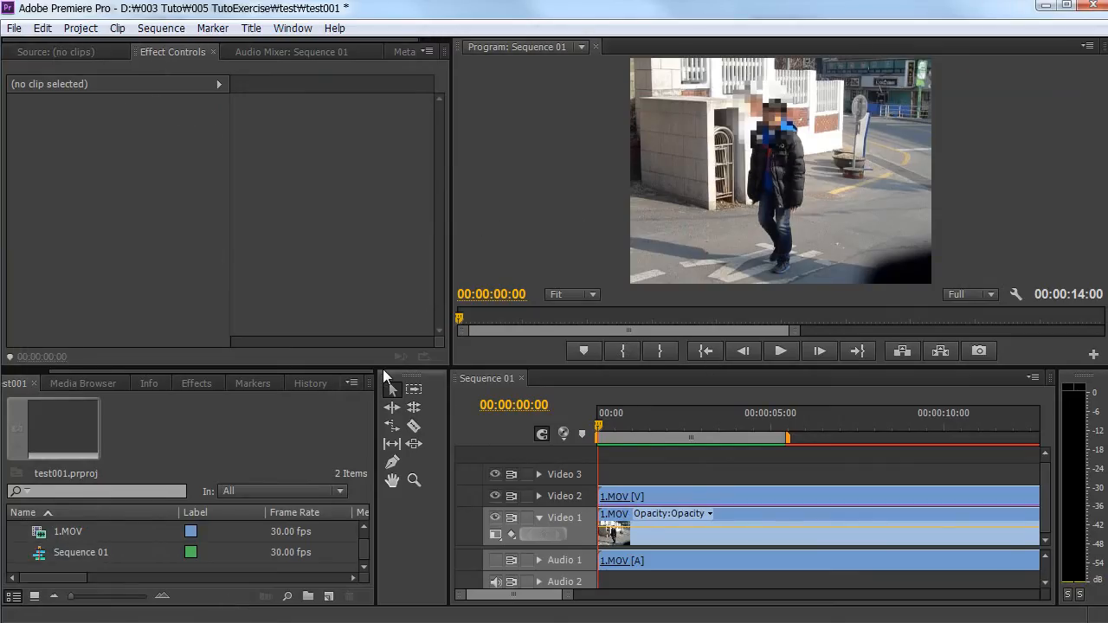
# - In Adobe Premiere Pro, enlarge the lower project and timeline panels and bring the test001 project tab fully into view
pyautogui.moveTo(383, 369); pyautogui.dragTo(388, 318)
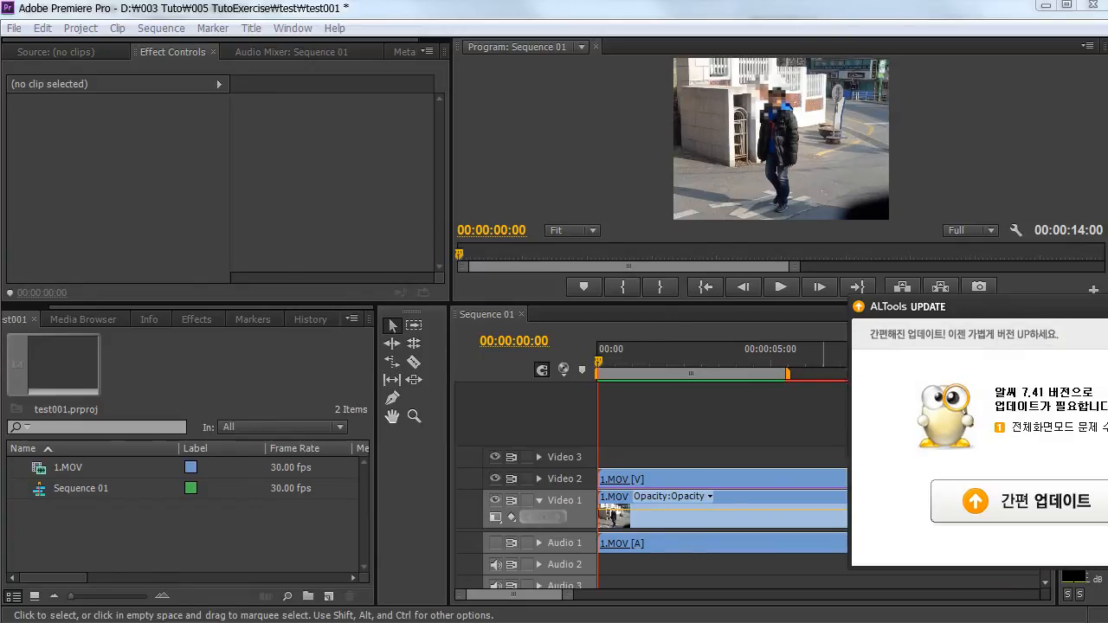
pyautogui.click(1043, 481)
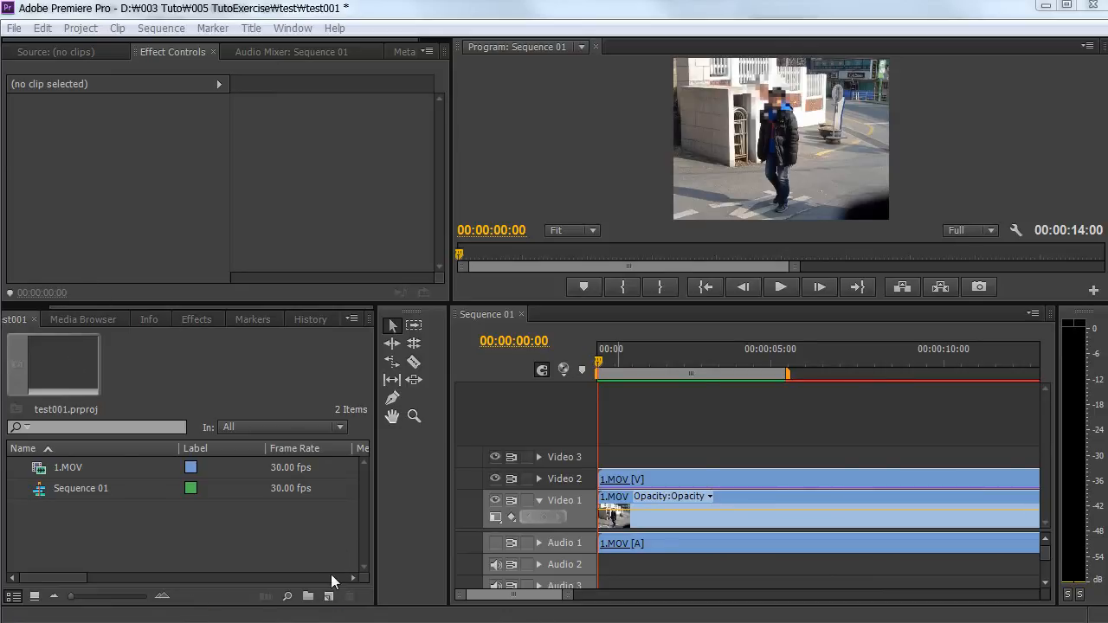
pyautogui.click(62, 578)
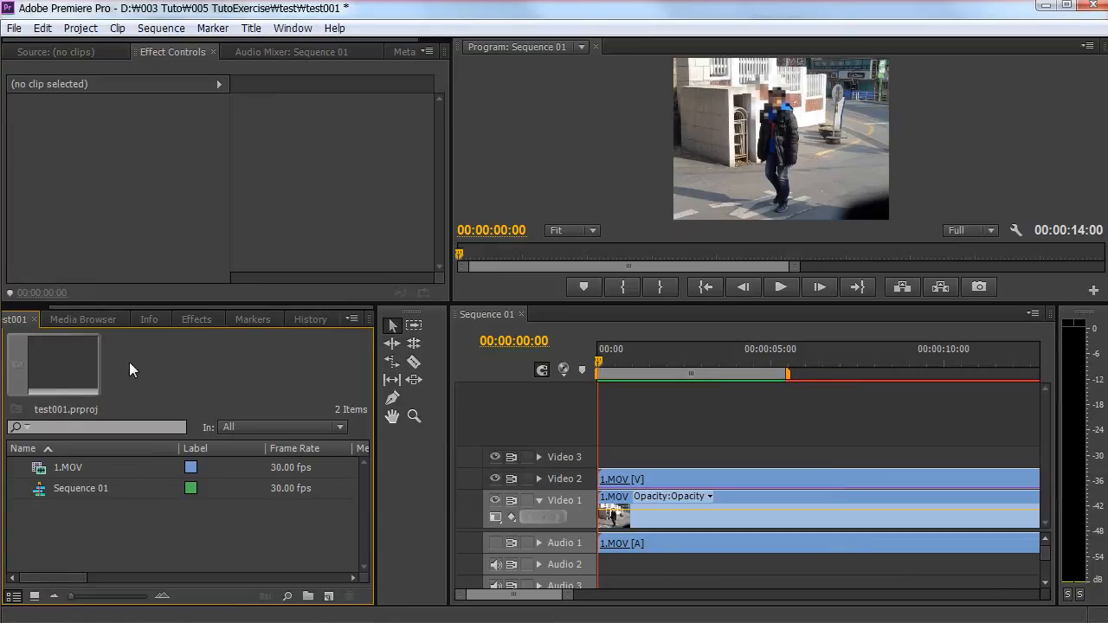
pyautogui.moveTo(62, 309); pyautogui.dragTo(32, 308)
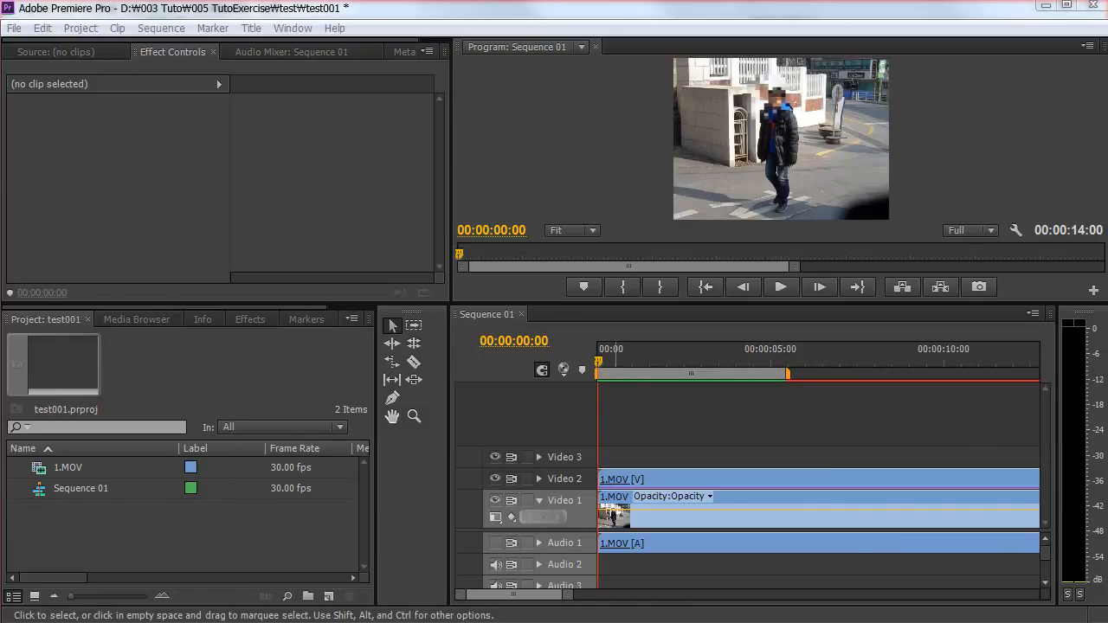
# - Import logo001.png into the test001 project and place it on the Video 3 track at the start of Sequence 01
pyautogui.moveTo(1107, 286); pyautogui.dragTo(201, 540)
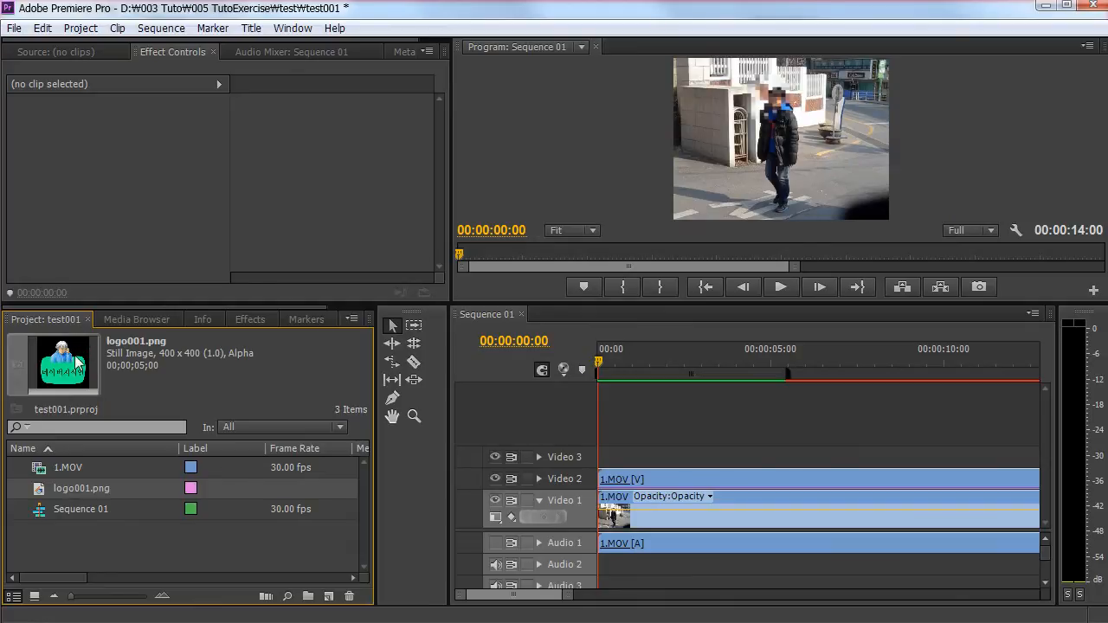
pyautogui.moveTo(39, 492); pyautogui.dragTo(621, 468)
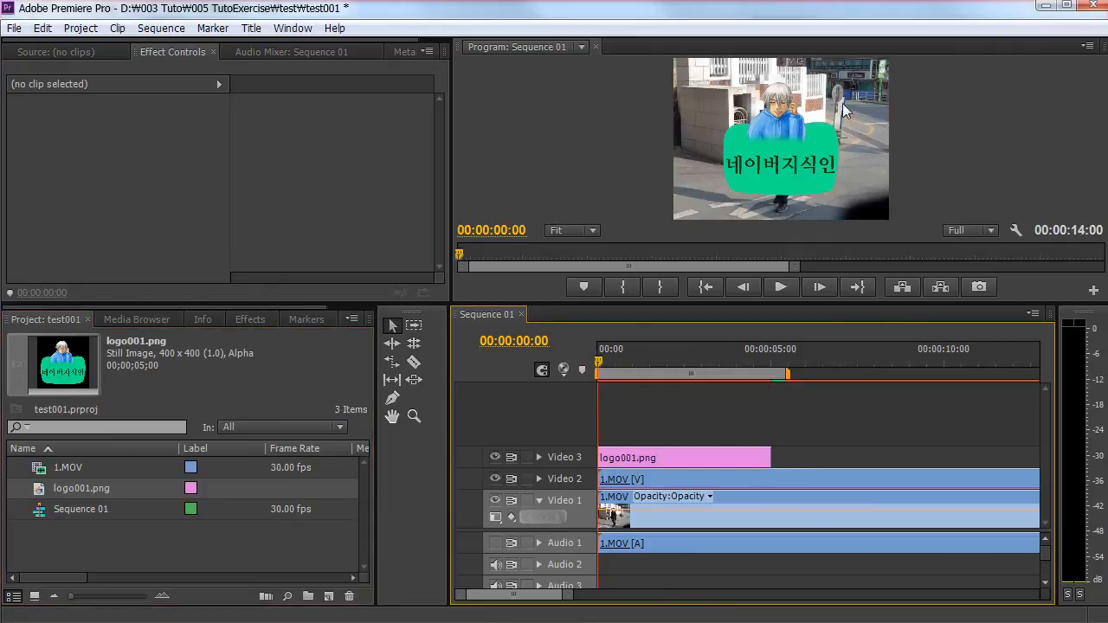
# - Scale the logo001.png clip down with its Motion effect, move it into the frame's upper-left corner, and save the project
pyautogui.moveTo(550, 302); pyautogui.dragTo(608, 381)
pyautogui.click(654, 478)
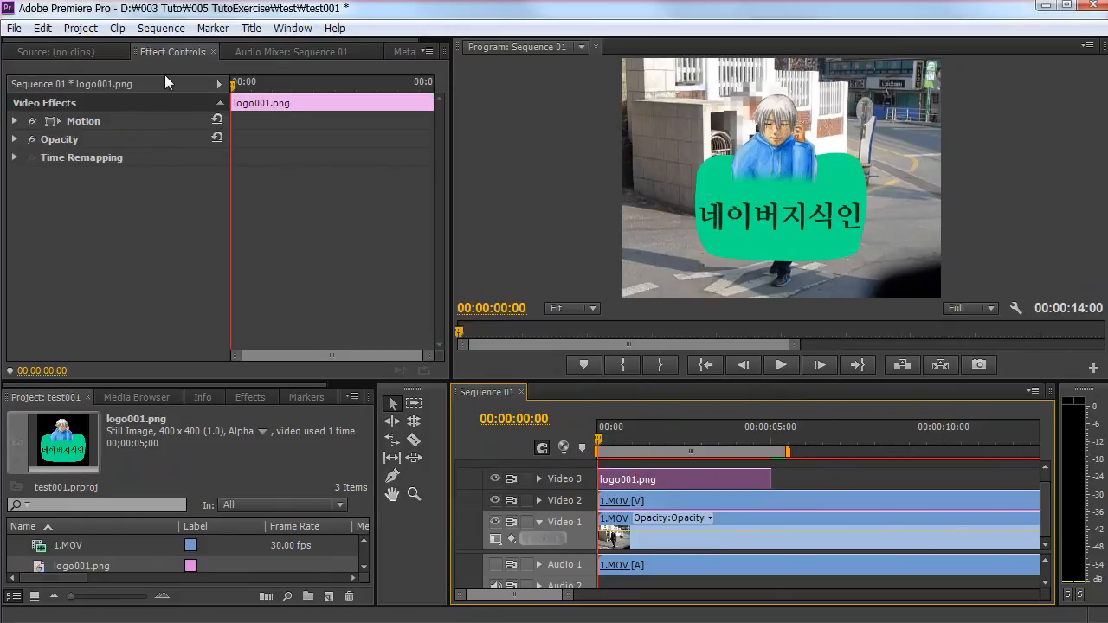
pyautogui.click(86, 123)
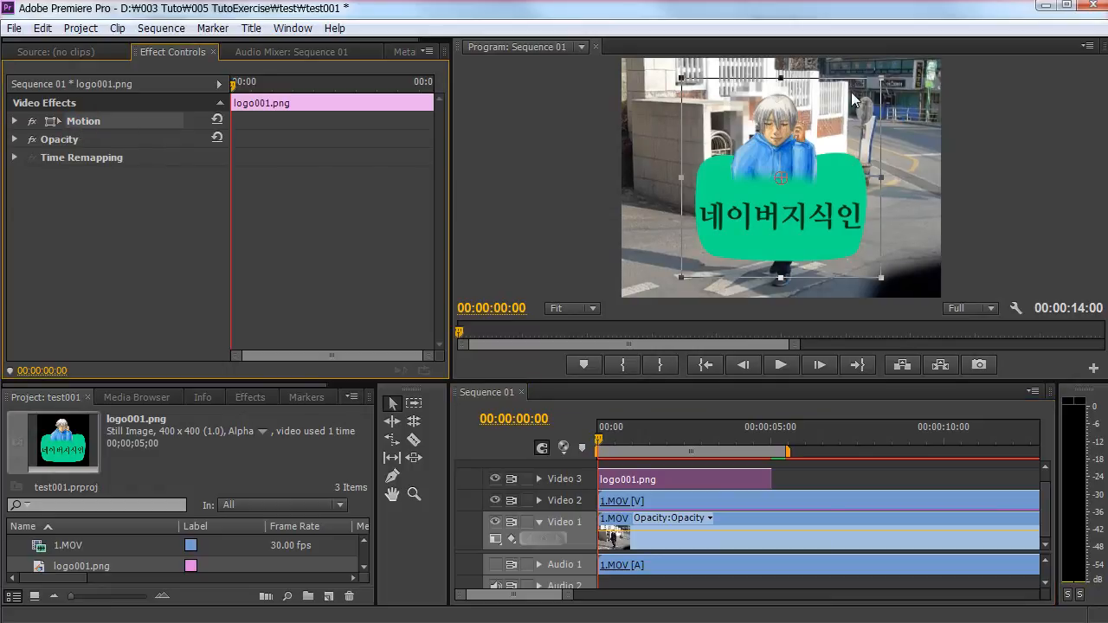
pyautogui.click(881, 78)
pyautogui.moveTo(882, 79); pyautogui.dragTo(862, 98)
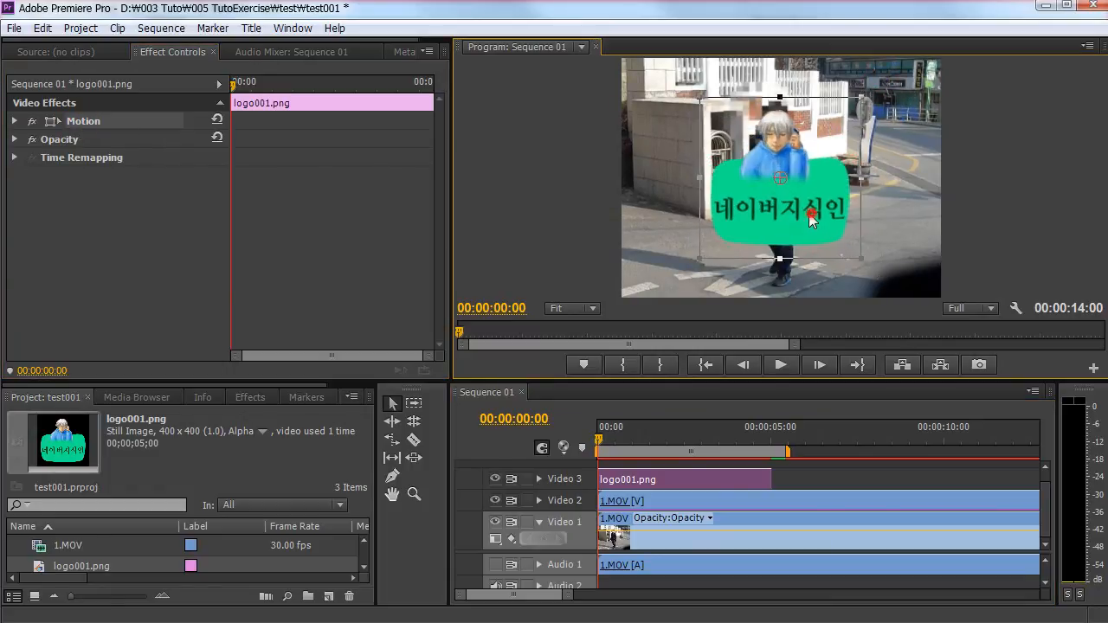
pyautogui.moveTo(813, 219); pyautogui.dragTo(711, 168)
pyautogui.hotkey('ctrl', 's')
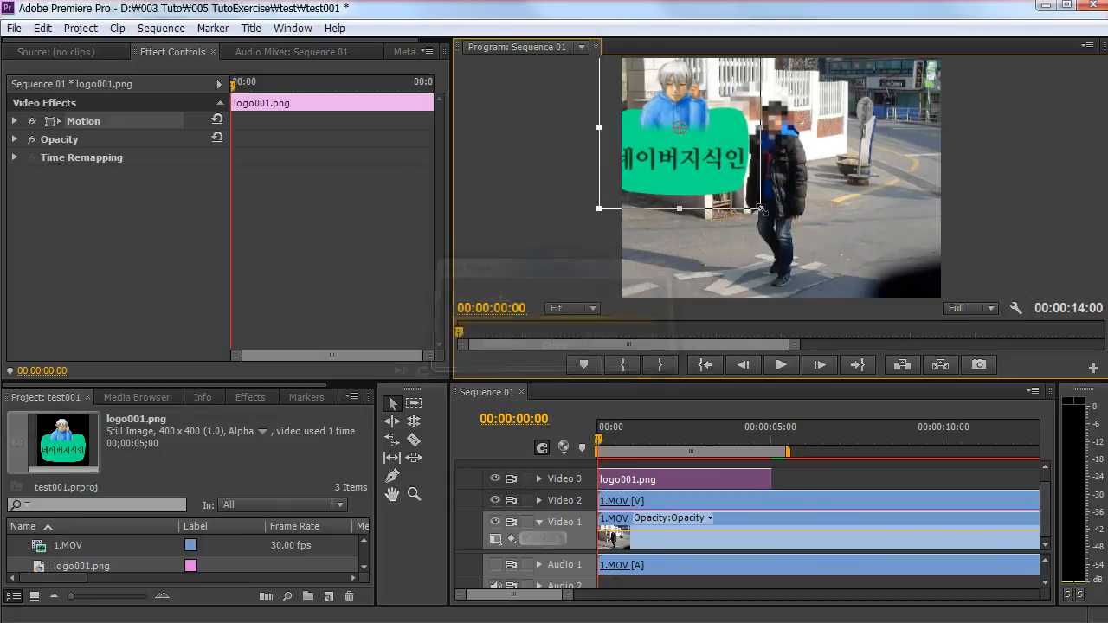
# - Shrink the logo further and reposition it so it fits entirely inside the upper-left corner of the video frame
pyautogui.moveTo(761, 209); pyautogui.dragTo(741, 192)
pyautogui.moveTo(697, 158)
pyautogui.mouseDown()
pyautogui.moveTo(700, 130)
pyautogui.moveTo(701, 140)
pyautogui.mouseUp()
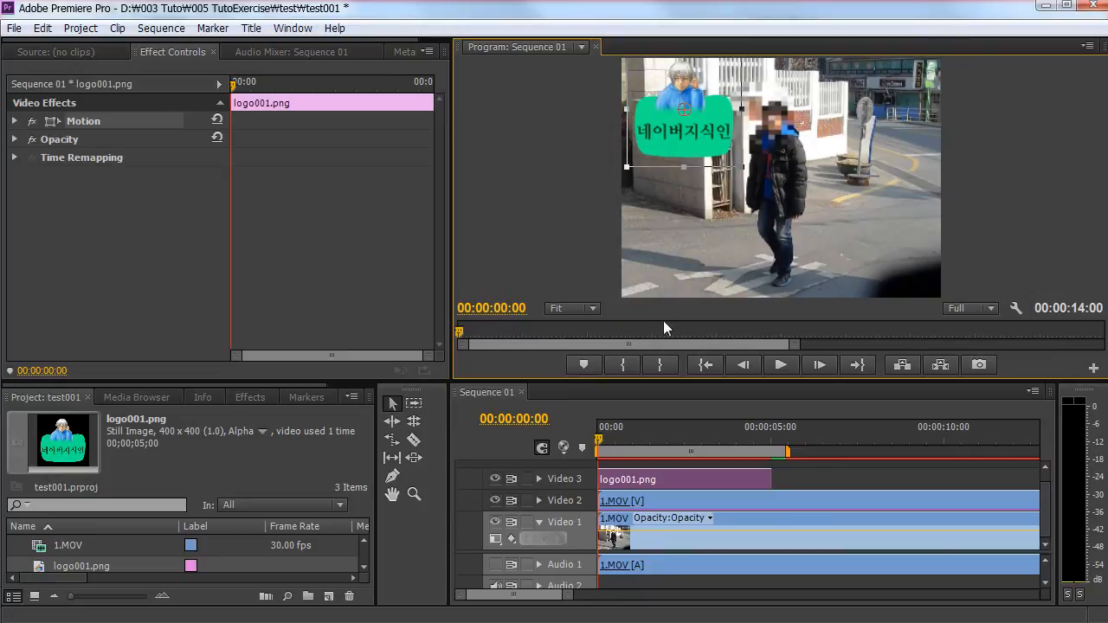
pyautogui.moveTo(662, 382)
pyautogui.mouseDown()
pyautogui.moveTo(661, 423)
pyautogui.moveTo(662, 379)
pyautogui.mouseUp()
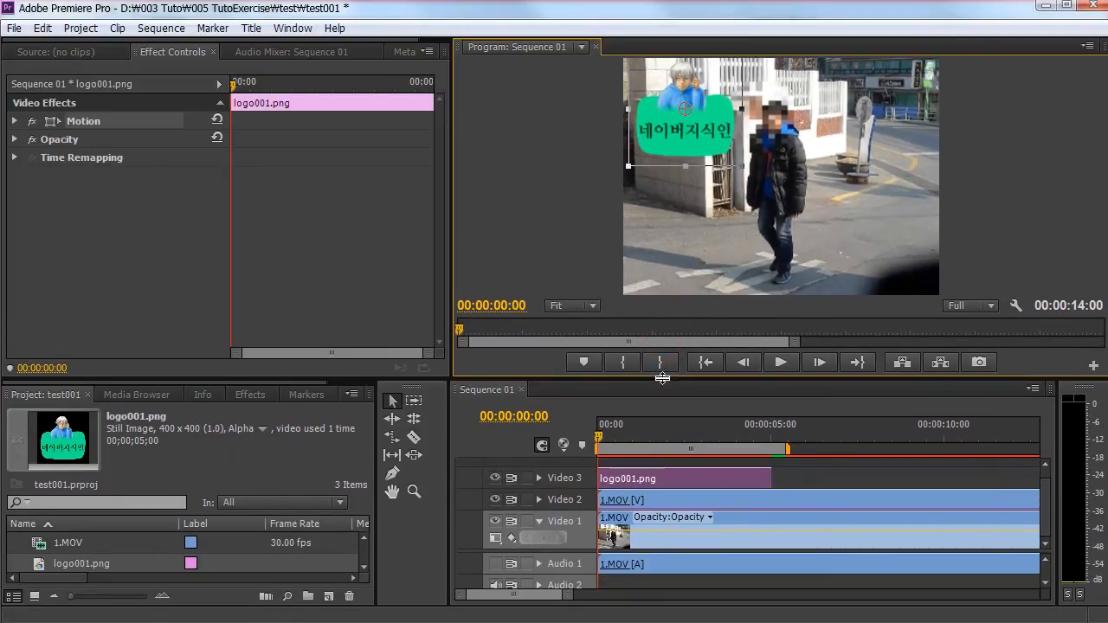
pyautogui.moveTo(743, 165); pyautogui.dragTo(700, 126)
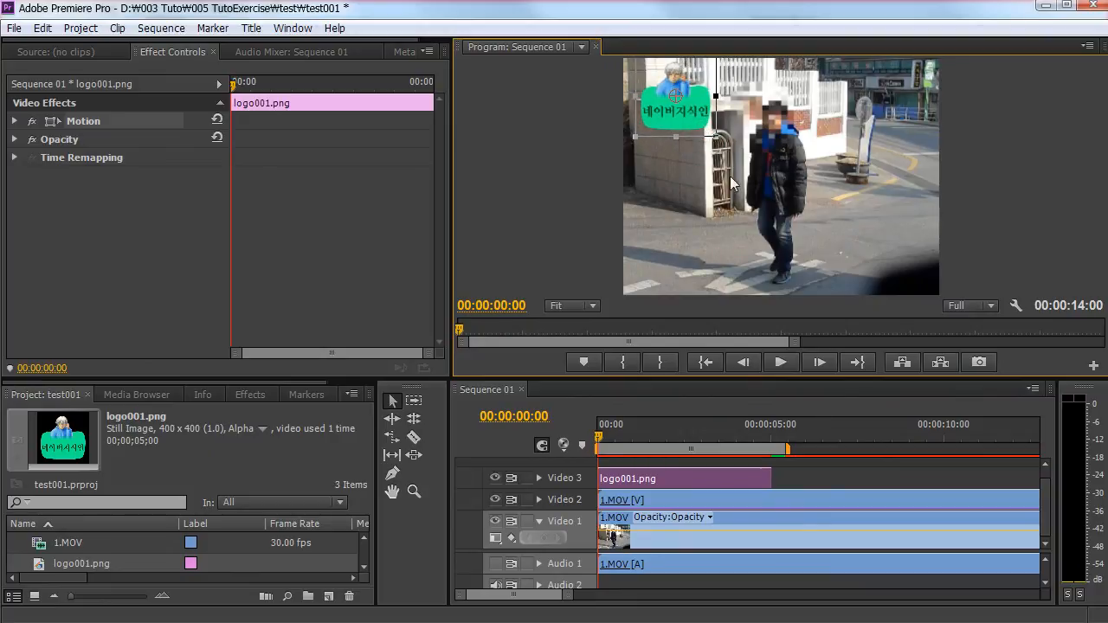
# - Extend the logo001.png clip on Video 3 to about 8 seconds and preview the sequence
pyautogui.moveTo(771, 478); pyautogui.dragTo(885, 479)
pyautogui.press('space')
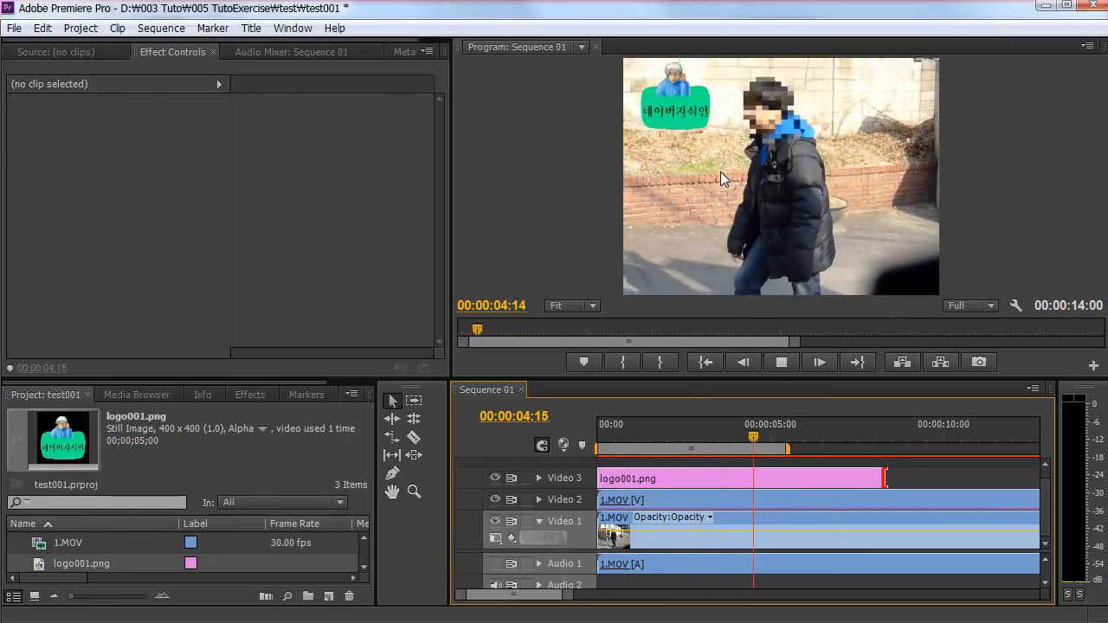
pyautogui.press('space')
# - Set the program monitor's magnification to 100%, enlarge the monitor, and bring the logo into view at about 1 second
pyautogui.click(586, 304)
pyautogui.click(586, 428)
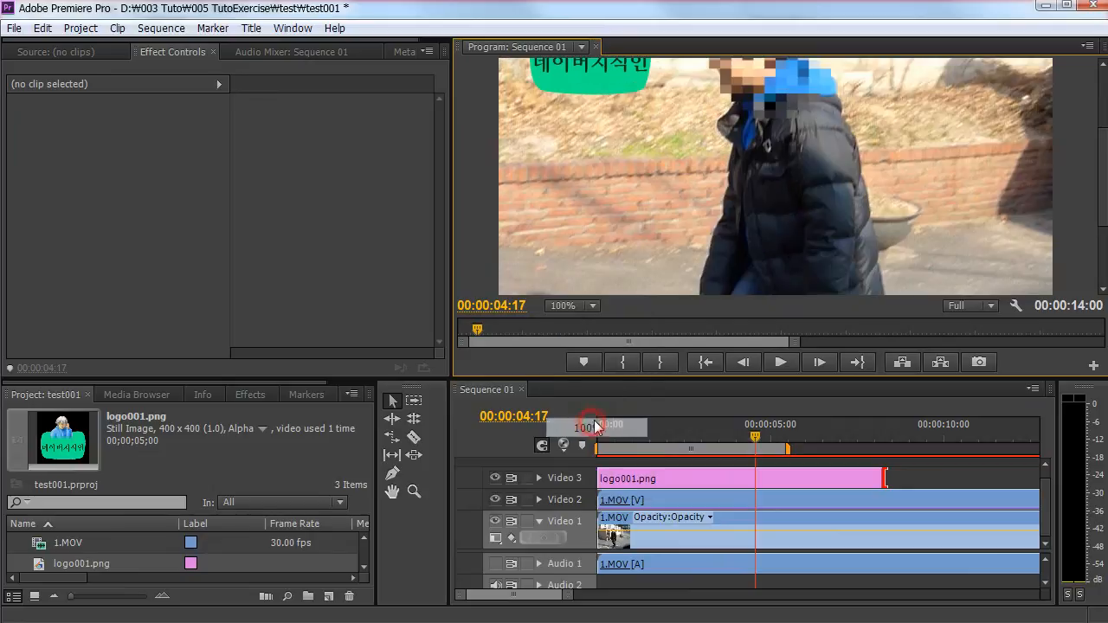
pyautogui.moveTo(623, 381); pyautogui.dragTo(621, 469)
pyautogui.moveTo(698, 516); pyautogui.dragTo(644, 516)
pyautogui.moveTo(1103, 232); pyautogui.dragTo(1105, 166)
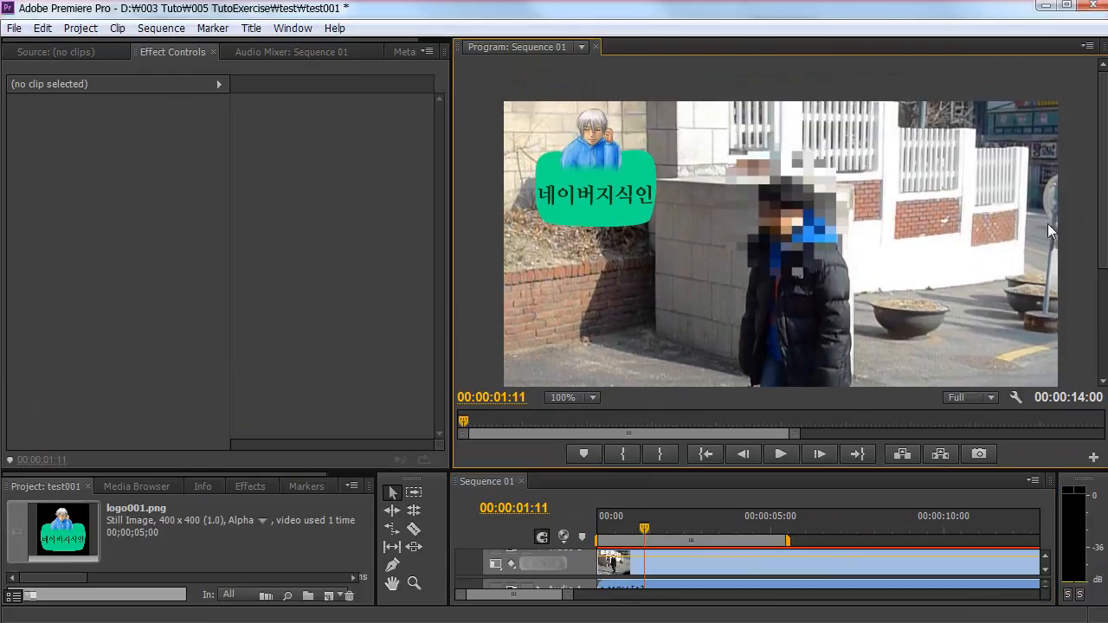
# - Play Sequence 01 from the start to review the logo over the footage at 100% magnification
pyautogui.moveTo(672, 525); pyautogui.dragTo(603, 524)
pyautogui.press('space')
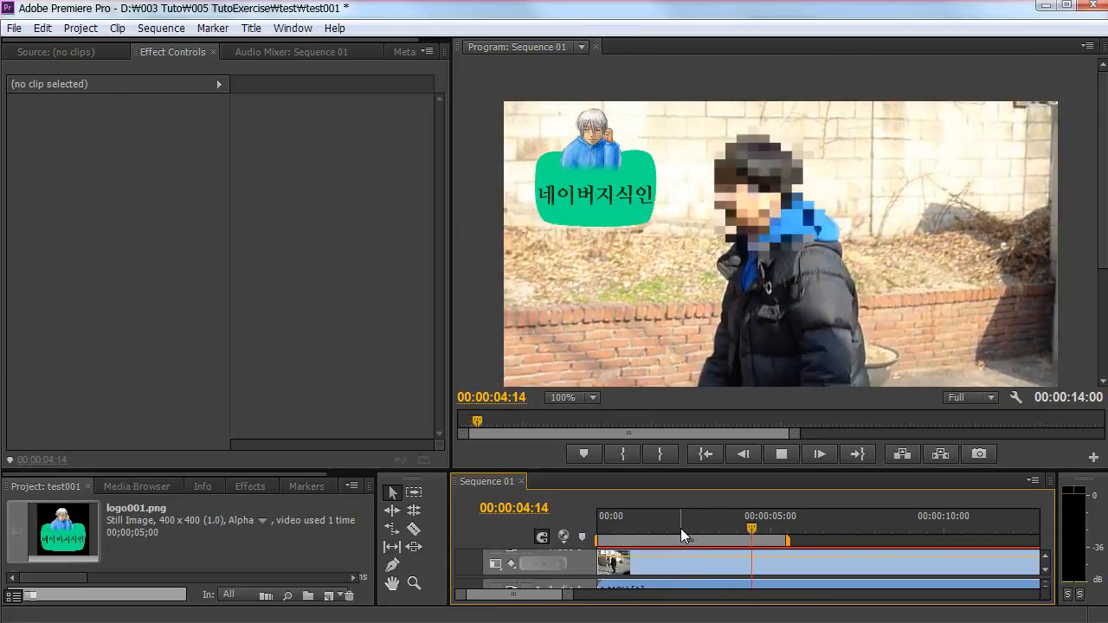
pyautogui.press('space')
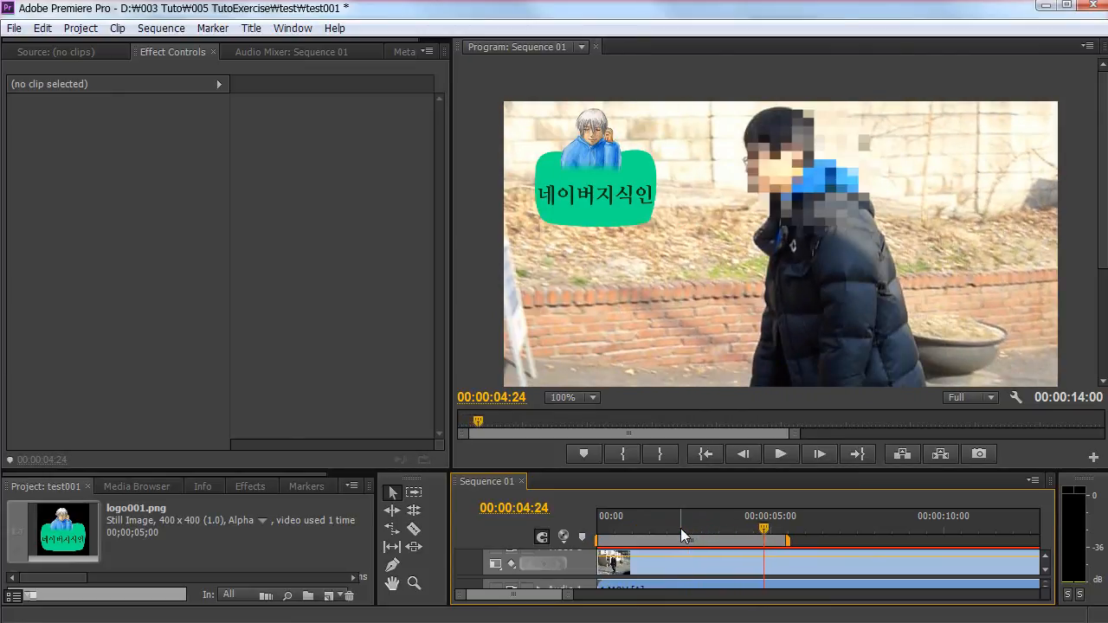